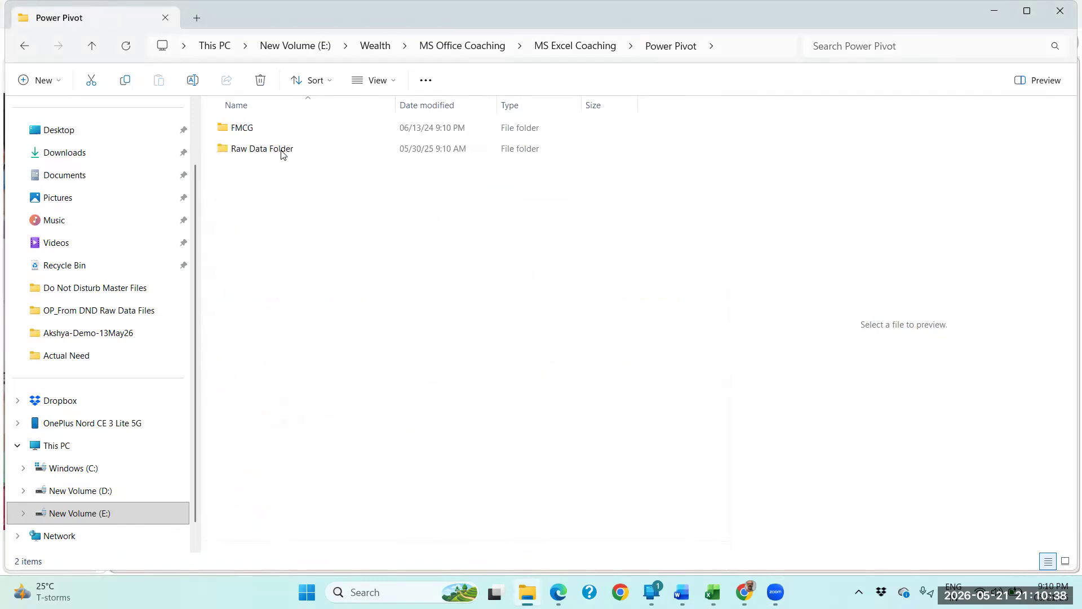
Check the FMCG folder and open the DSR-01Jan2023 workbook from the Raw Data Folder.
{"action": "double_click", "coordinate": [251, 131]}
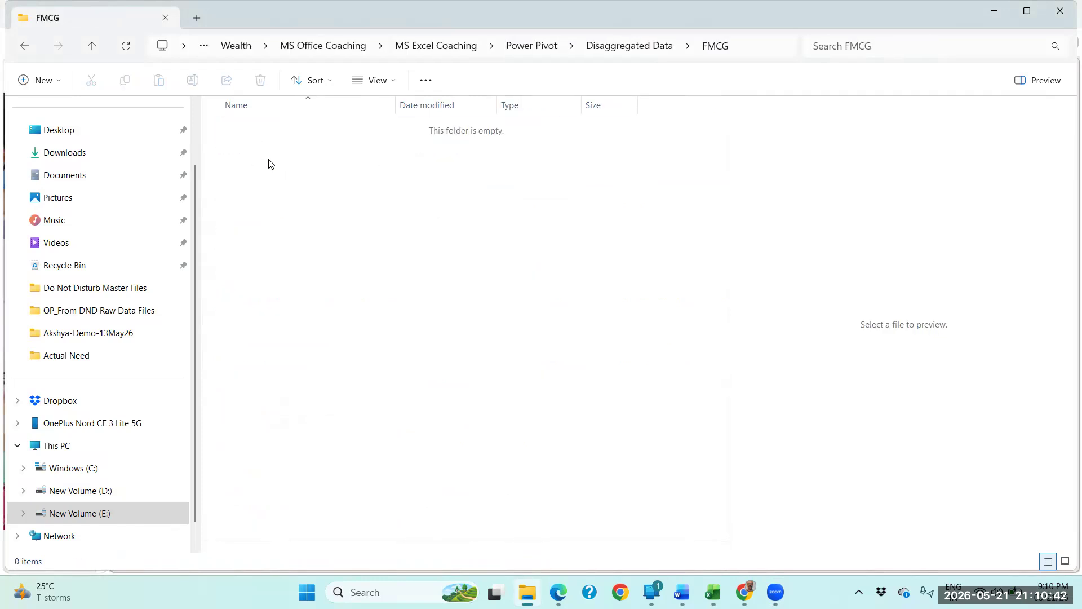
{"action": "left_click", "coordinate": [625, 50]}
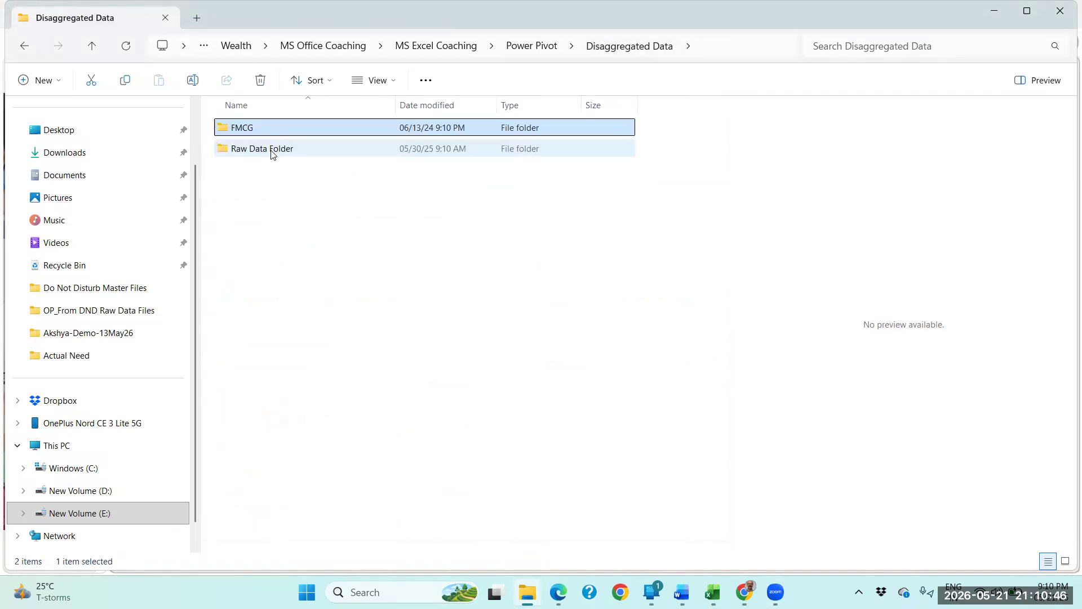
{"action": "double_click", "coordinate": [272, 152]}
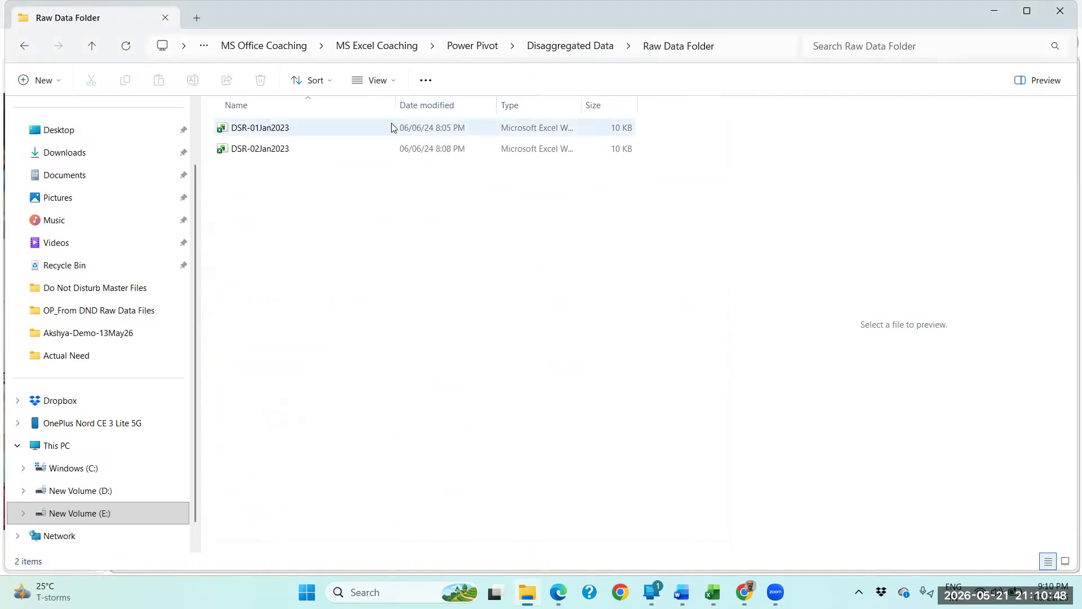
{"action": "double_click", "coordinate": [261, 128]}
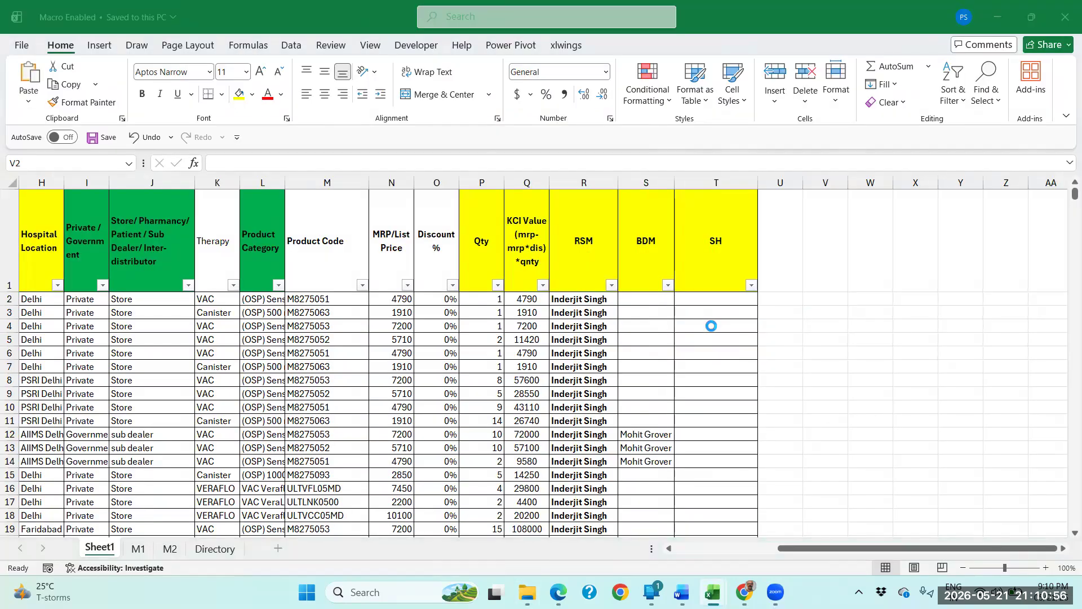
{"action": "left_click", "coordinate": [190, 237]}
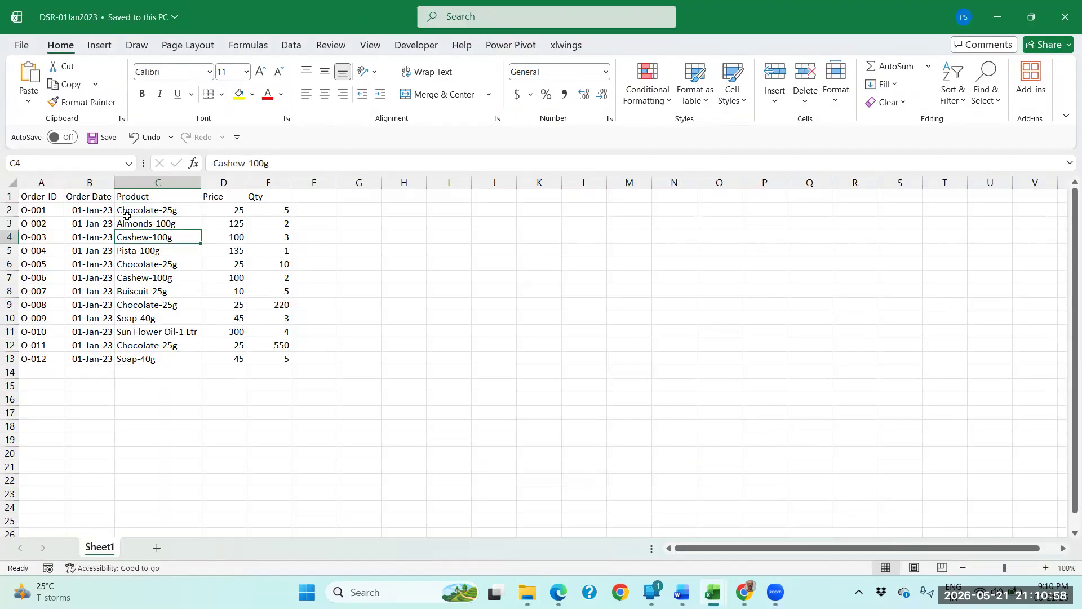
Examine the order table, looking over its order IDs, products, prices and quantities.
{"action": "left_click_drag", "start_coordinate": [52, 195], "coordinate": [282, 359]}
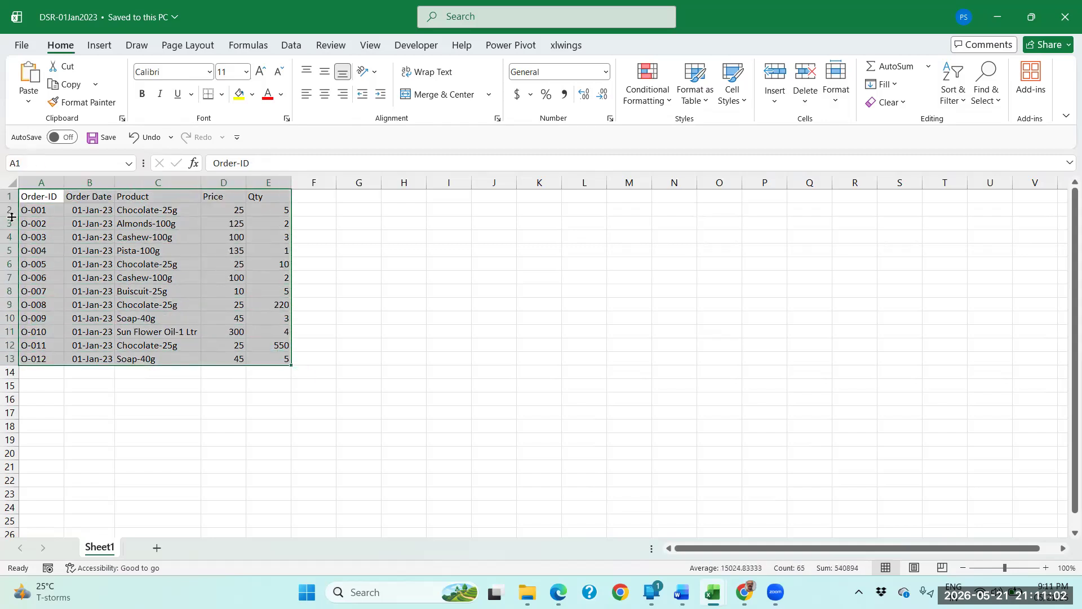
{"action": "left_click", "coordinate": [33, 210]}
{"action": "left_click_drag", "start_coordinate": [34, 217], "coordinate": [45, 359]}
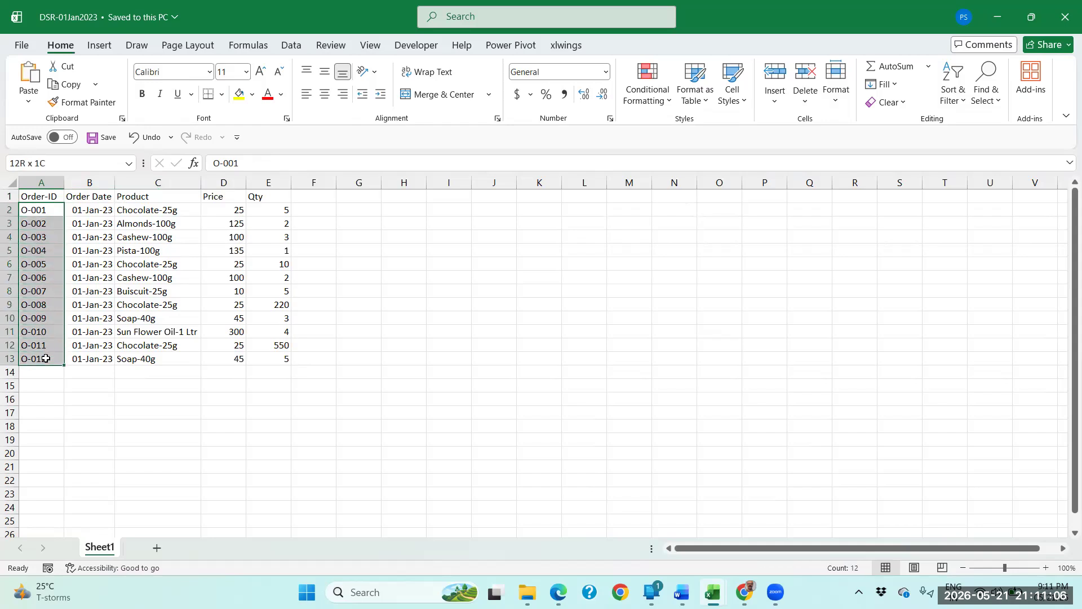
{"action": "left_click", "coordinate": [172, 213]}
{"action": "left_click", "coordinate": [232, 211]}
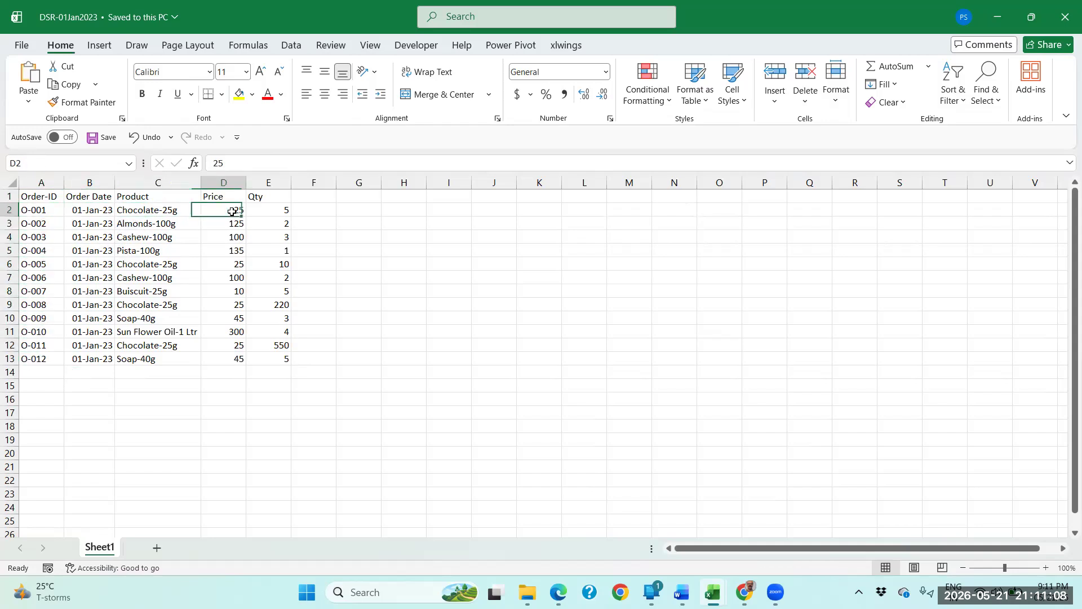
{"action": "left_click", "coordinate": [270, 212]}
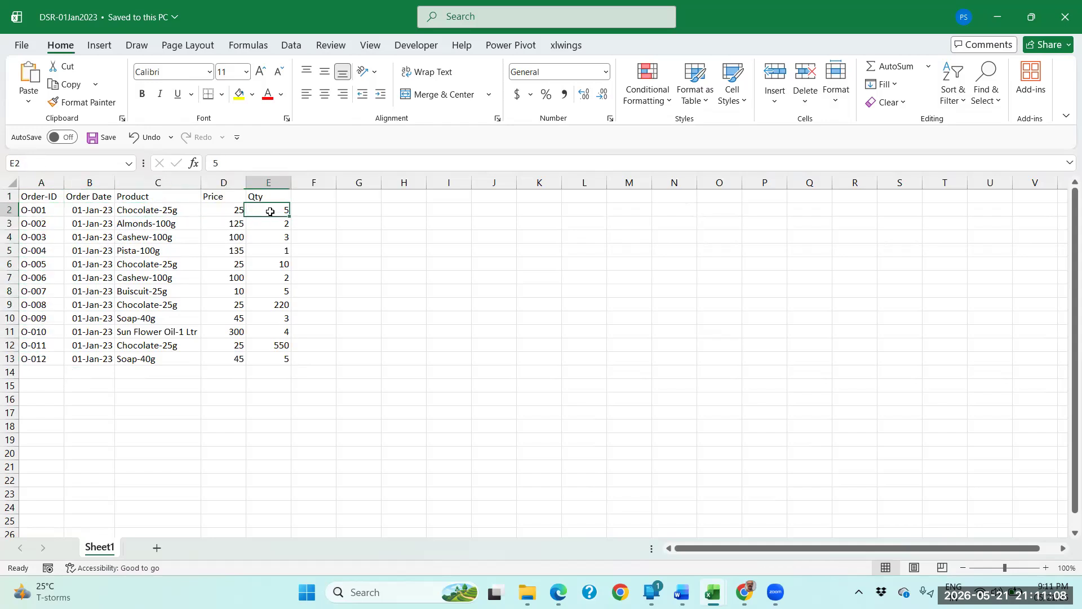
{"action": "left_click", "coordinate": [305, 199]}
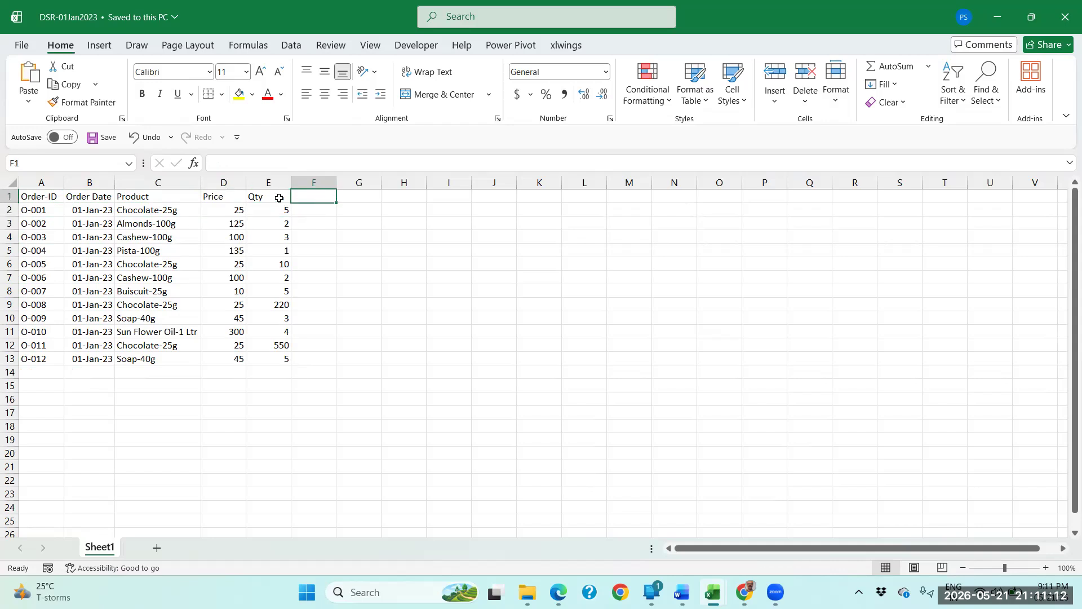
{"action": "left_click", "coordinate": [146, 210]}
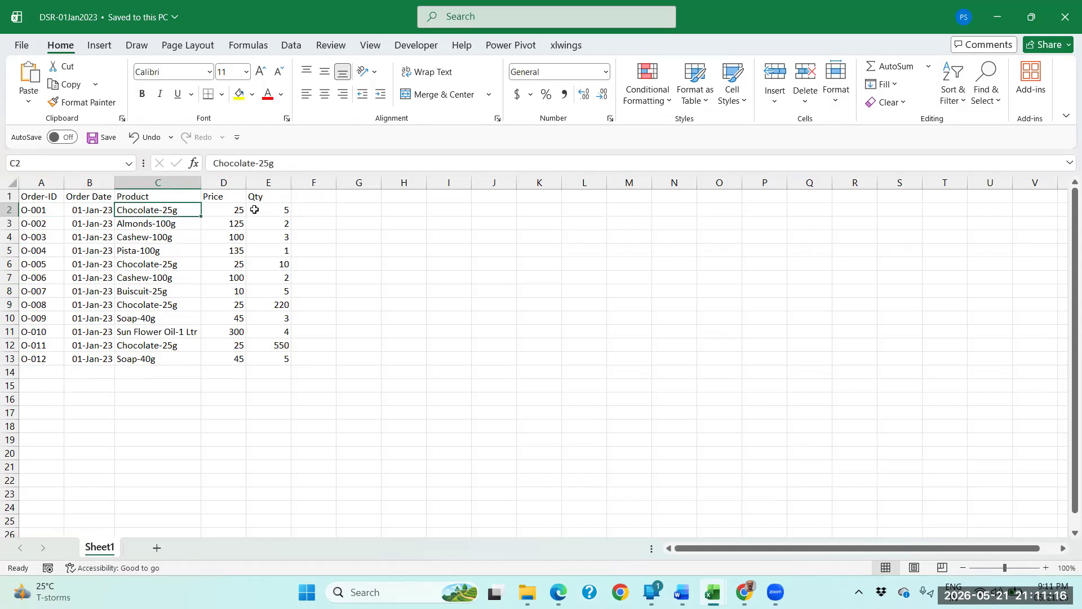
{"action": "left_click", "coordinate": [224, 214]}
{"action": "left_click", "coordinate": [269, 213]}
Enter the formula =D2*E2 in cell F2 to multiply price by quantity for the first order.
{"action": "left_click", "coordinate": [317, 210]}
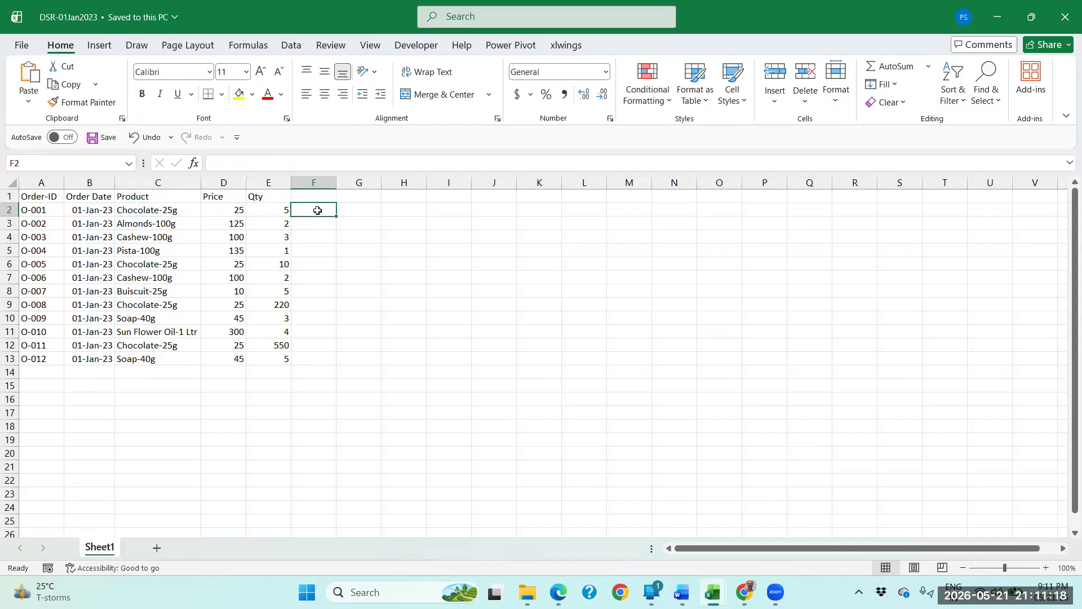
{"action": "type", "text": "="}
{"action": "key", "text": "Left"}
{"action": "key", "text": "Left"}
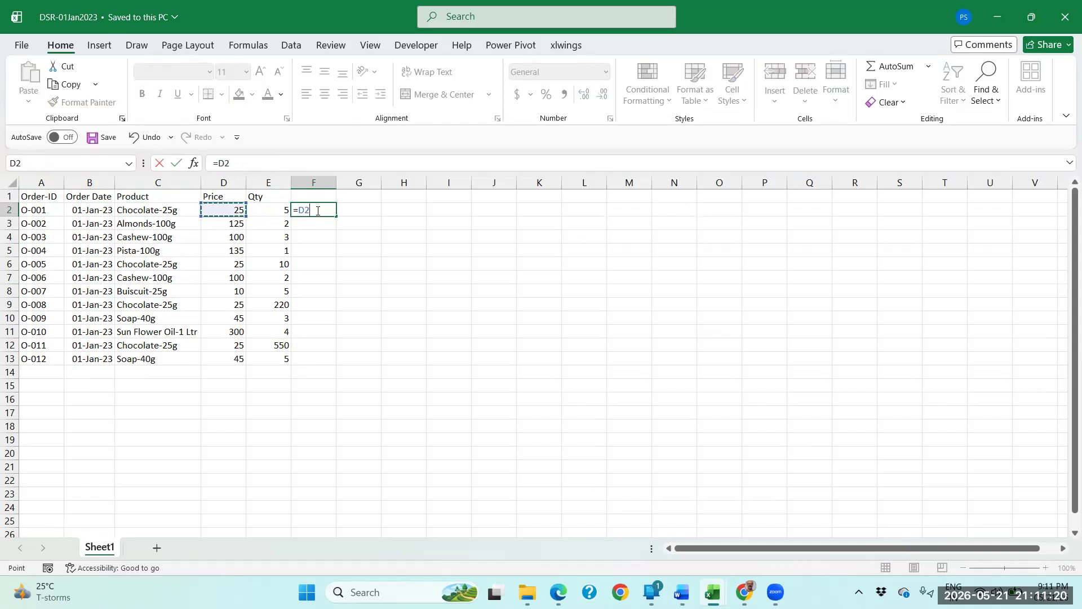
{"action": "type", "text": "*"}
{"action": "key", "text": "Left"}
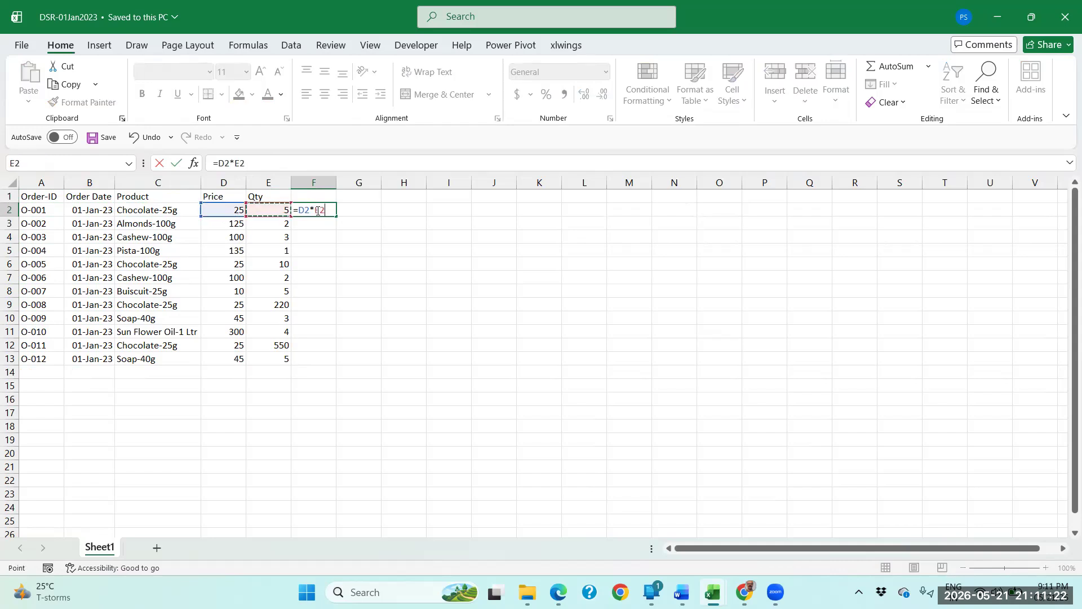
{"action": "key", "text": "Return"}
Enter the header Order Value in cell F1.
{"action": "key", "text": "Up"}
{"action": "key", "text": "Up"}
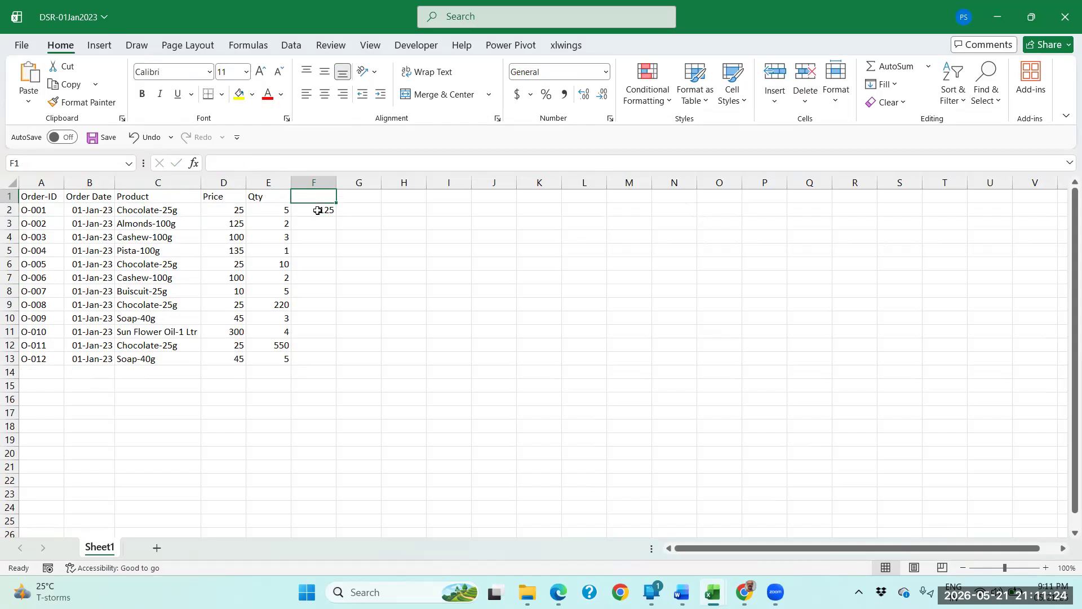
{"action": "type", "text": "Order Value"}
{"action": "key", "text": "Return"}
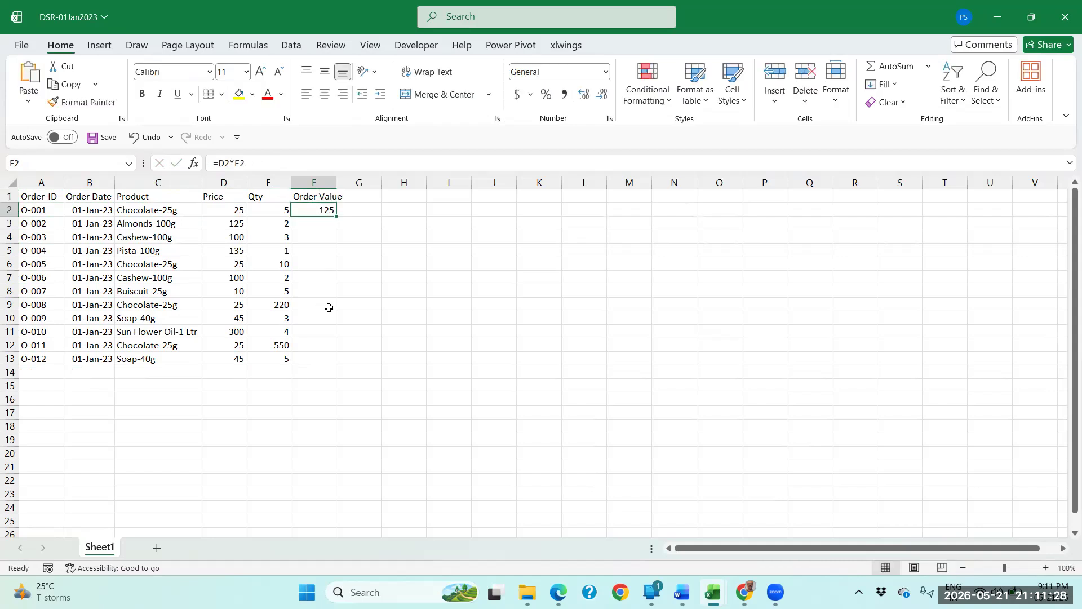
Clear the Order Value header and formula in F1:F2, and undo the deletion.
{"action": "left_click_drag", "start_coordinate": [327, 198], "coordinate": [328, 209]}
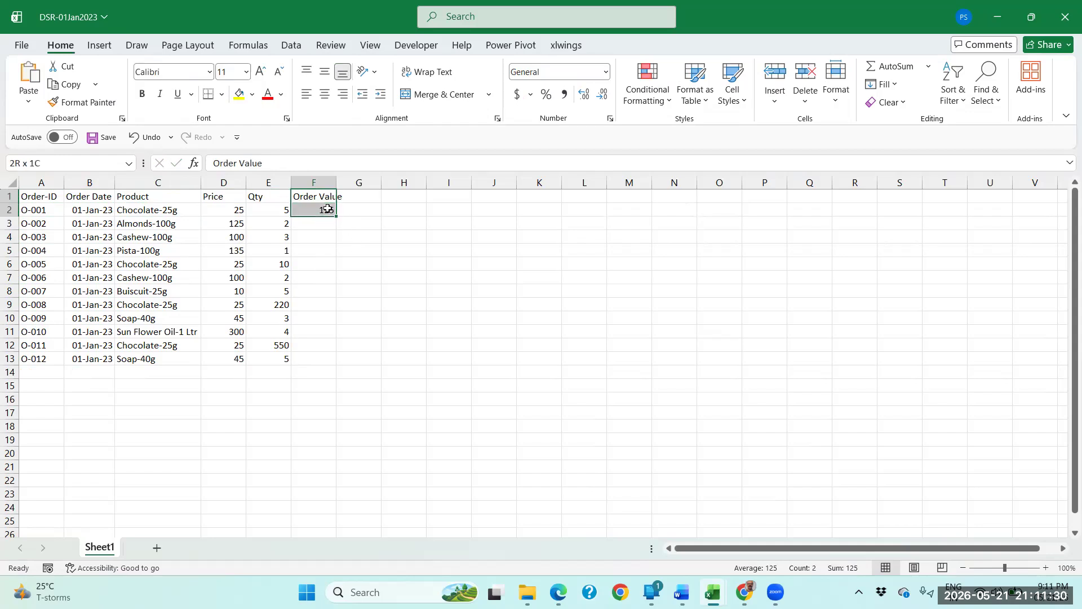
{"action": "key", "text": "Delete"}
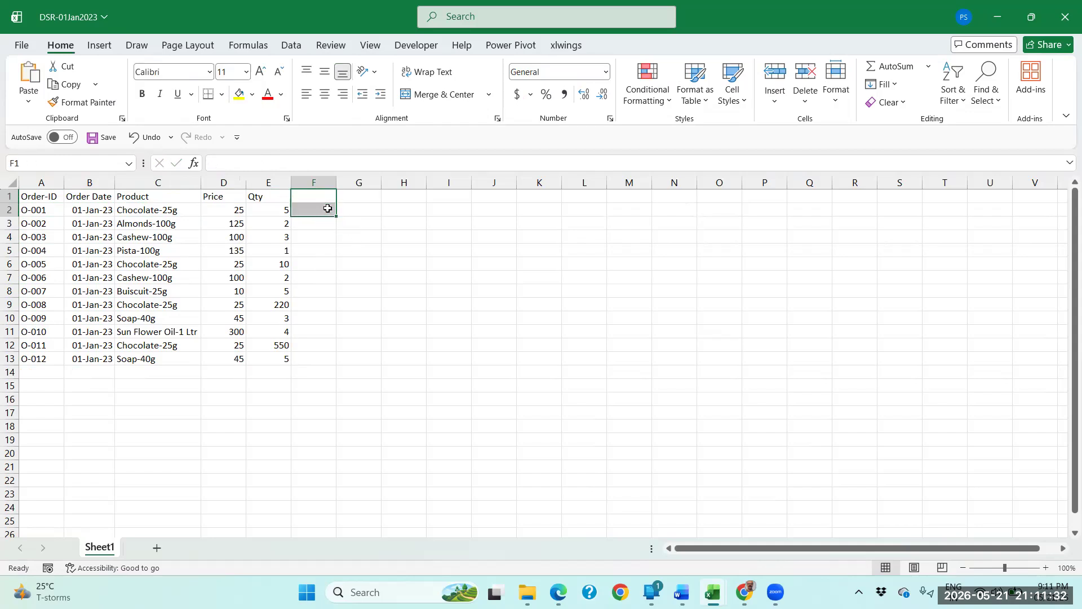
{"action": "left_click", "coordinate": [328, 208]}
{"action": "left_click", "coordinate": [312, 349]}
{"action": "left_click", "coordinate": [313, 361]}
{"action": "left_click_drag", "start_coordinate": [312, 210], "coordinate": [308, 361]}
{"action": "left_click", "coordinate": [178, 211]}
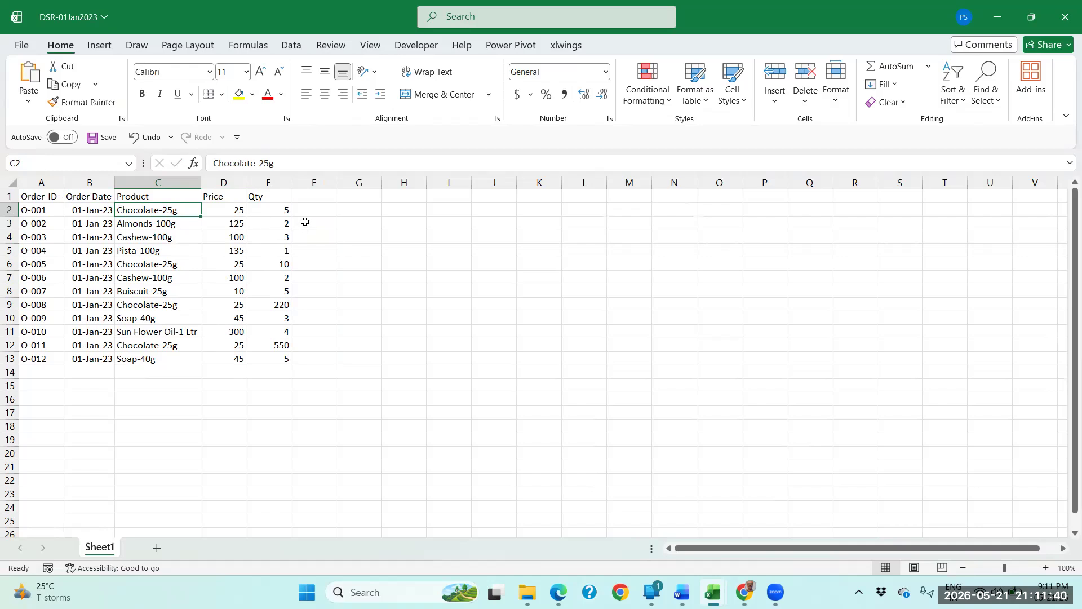
{"action": "left_click", "coordinate": [147, 137]}
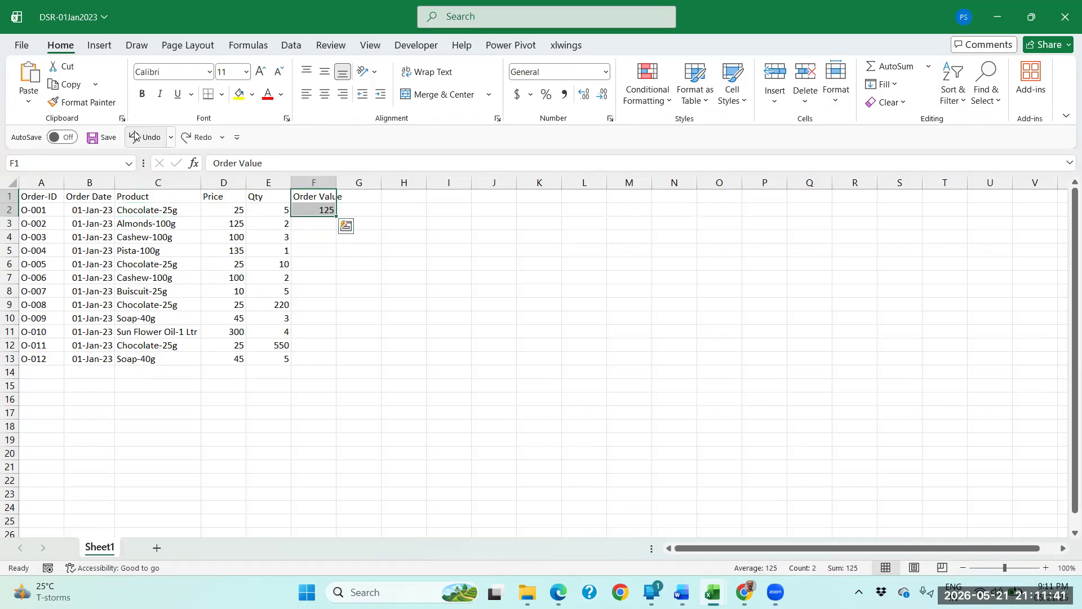
Fill the Order Value formula from F2 down to the last order in row 13.
{"action": "left_click", "coordinate": [323, 210]}
{"action": "double_click", "coordinate": [336, 217]}
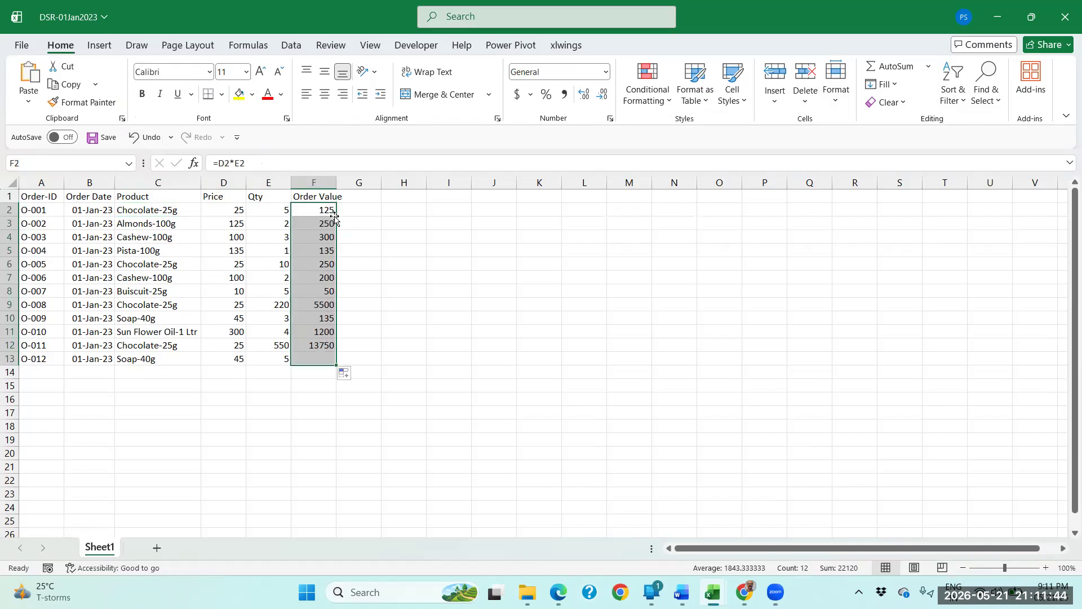
{"action": "left_click", "coordinate": [181, 216]}
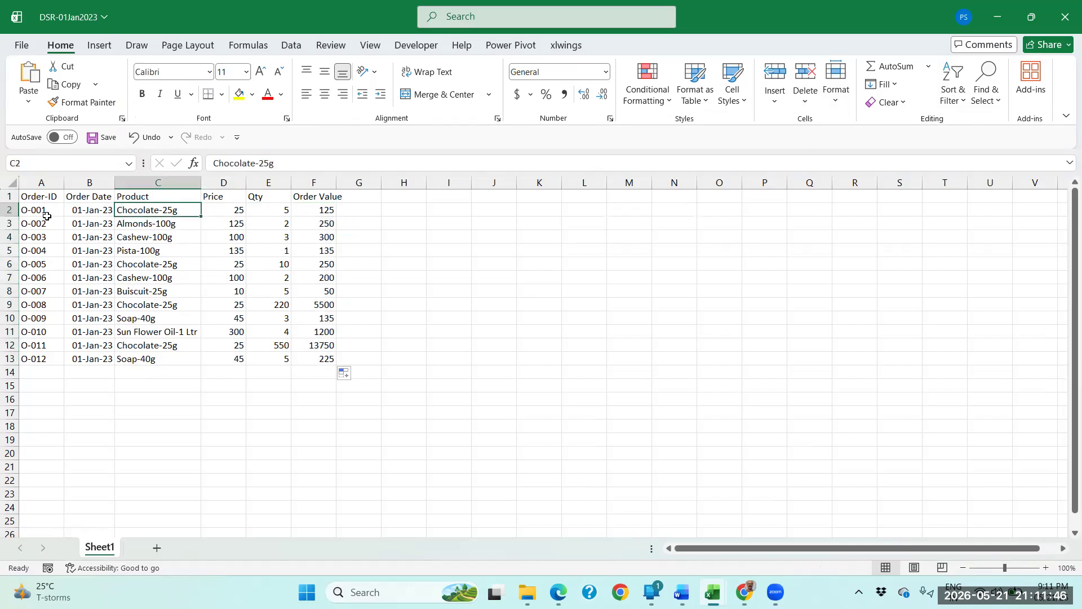
Add filters to the order table and filter the Product column to Almonds-100g only.
{"action": "left_click", "coordinate": [290, 45]}
{"action": "left_click", "coordinate": [485, 85]}
{"action": "left_click", "coordinate": [159, 223]}
{"action": "left_click", "coordinate": [194, 196]}
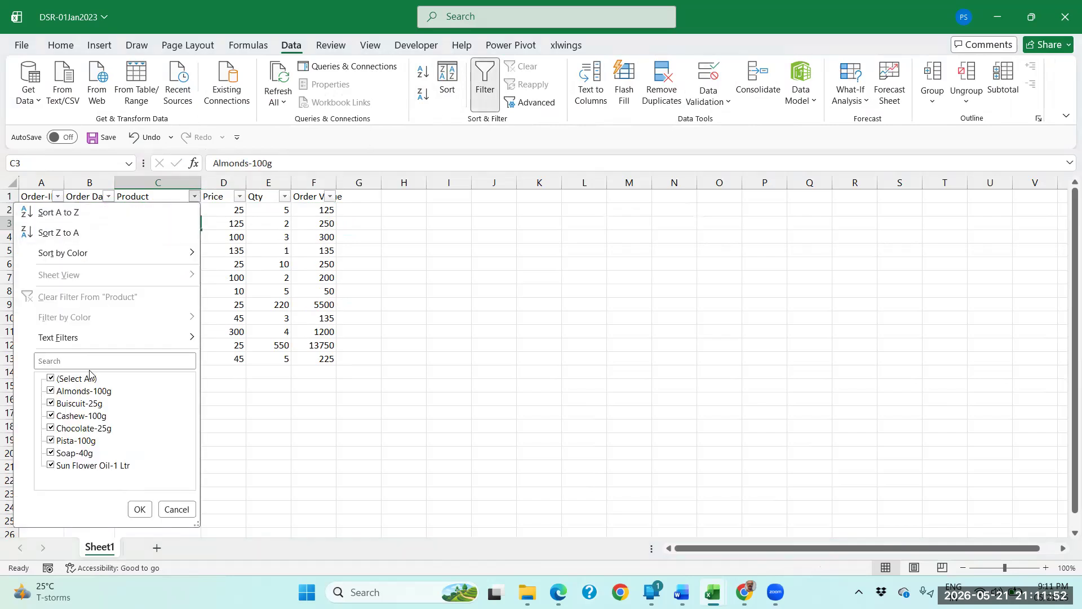
{"action": "left_click", "coordinate": [88, 378]}
{"action": "left_click", "coordinate": [79, 391]}
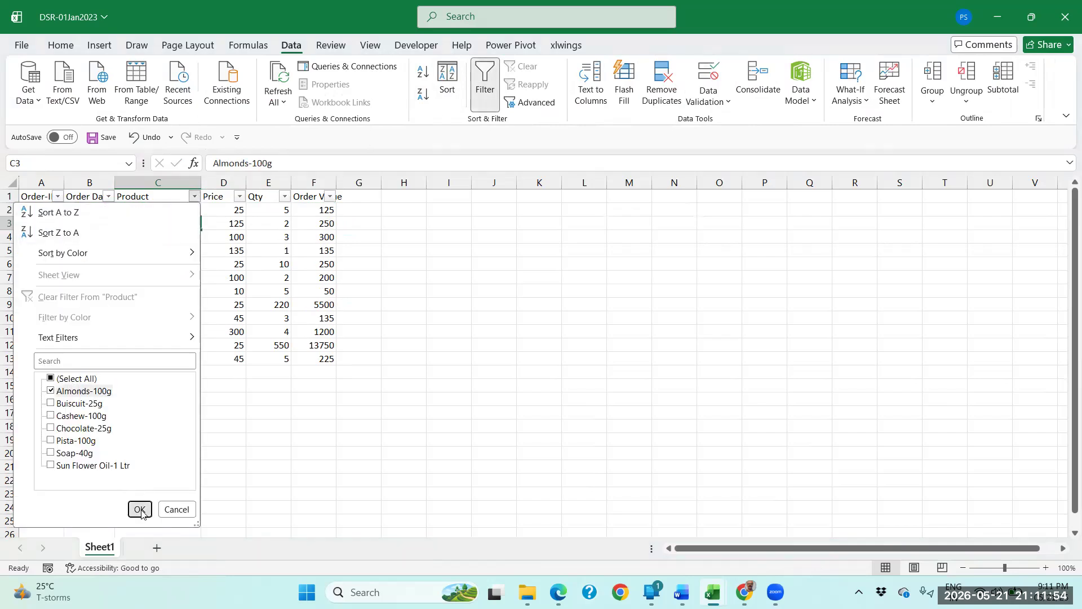
{"action": "left_click", "coordinate": [140, 509]}
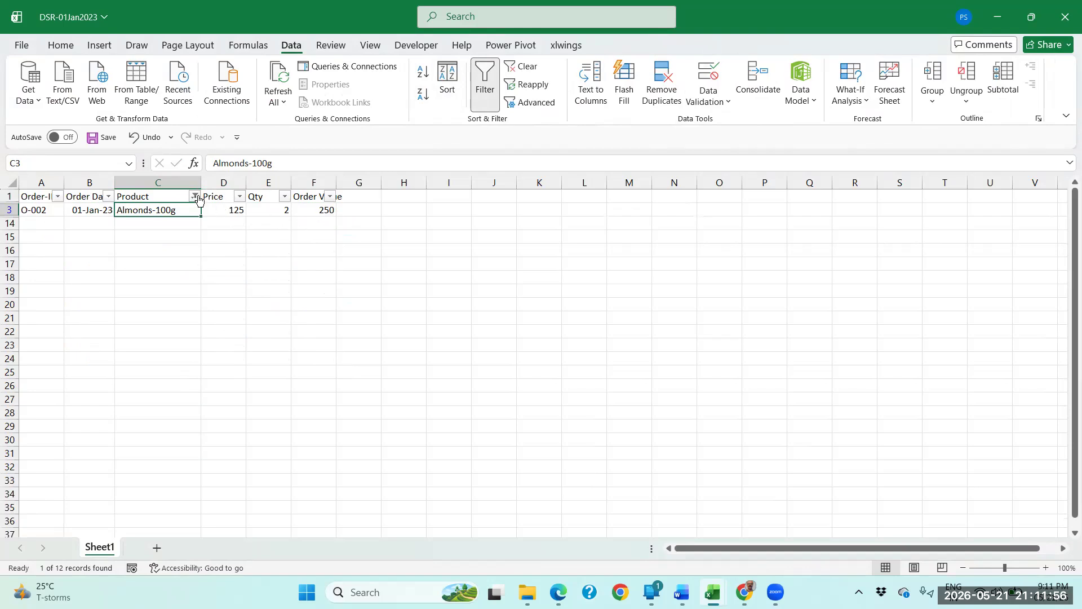
Copy the product name Almonds-100g to cell J3 and enter its order value 250 in L3.
{"action": "key", "text": "ctrl+c"}
{"action": "left_click", "coordinate": [501, 214]}
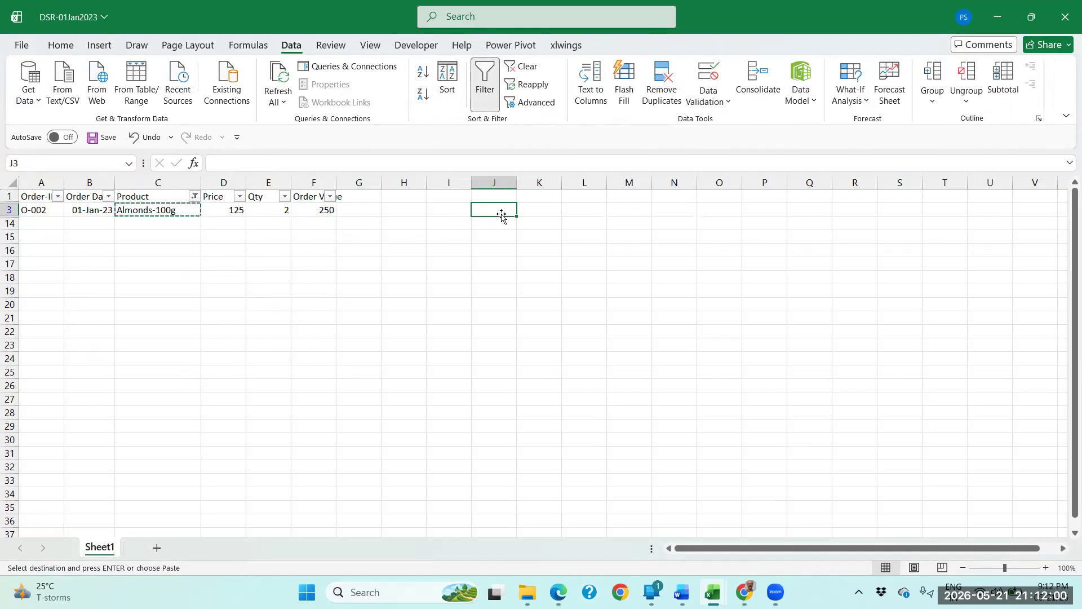
{"action": "key", "text": "Return"}
{"action": "left_click", "coordinate": [591, 208]}
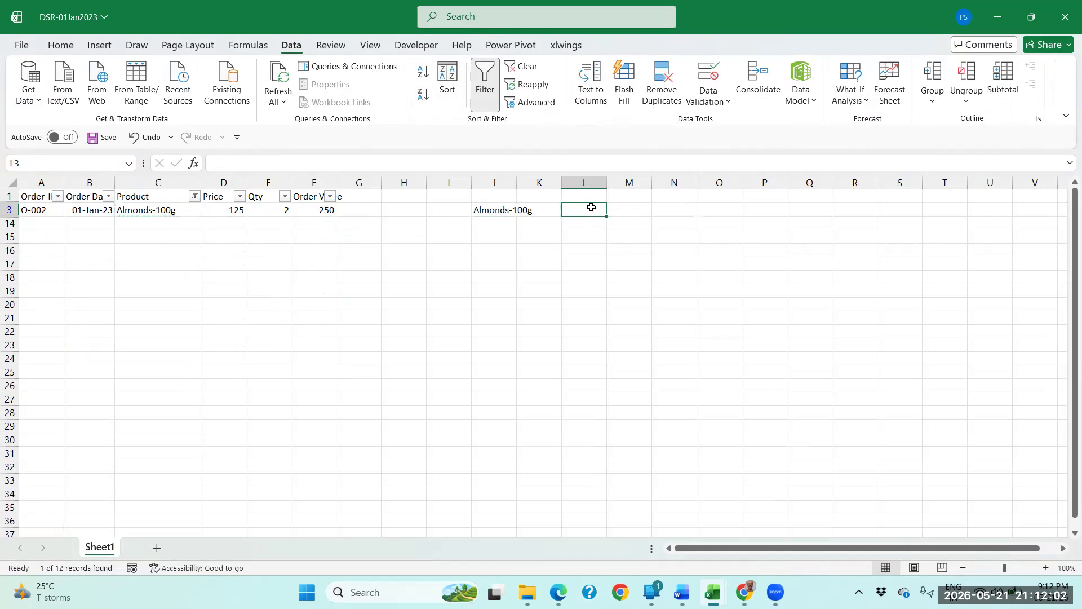
{"action": "type", "text": "250"}
{"action": "key", "text": "Return"}
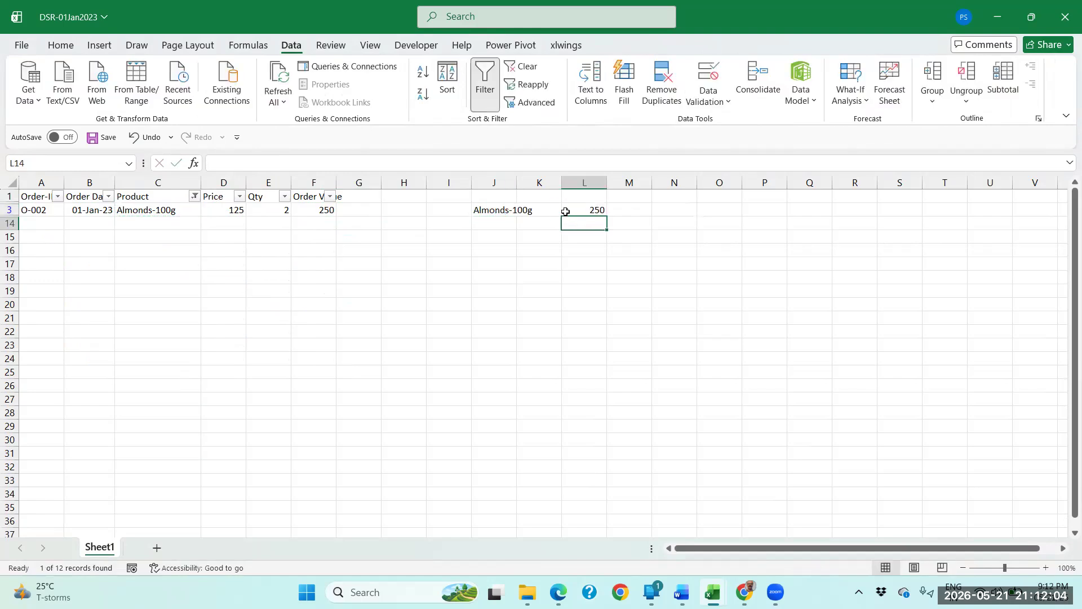
Change the Product filter to display only Buiscuit-25g.
{"action": "left_click", "coordinate": [195, 196]}
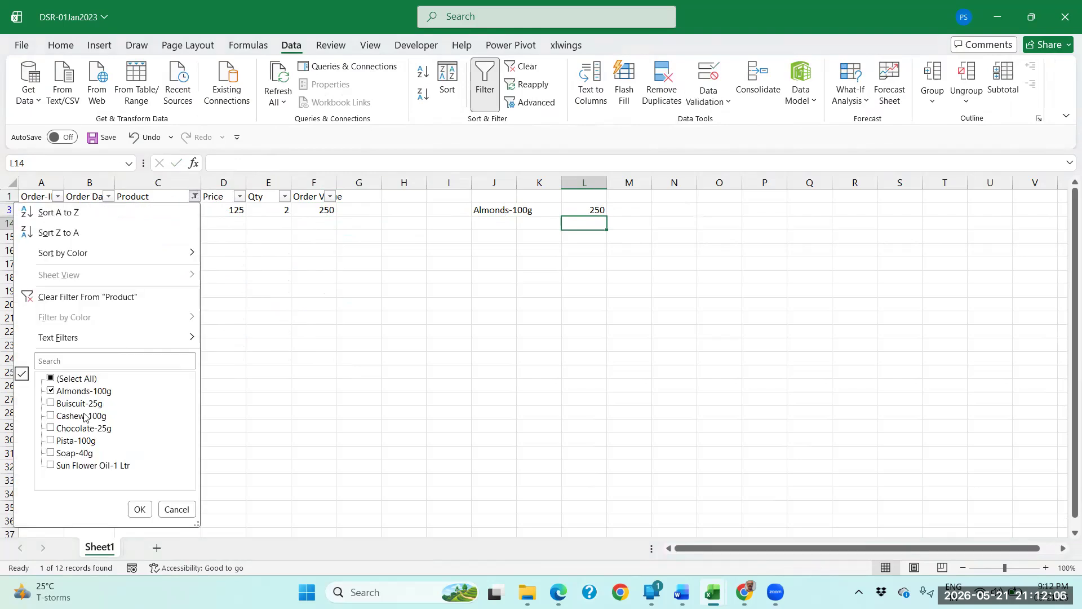
{"action": "left_click", "coordinate": [84, 390]}
{"action": "left_click", "coordinate": [79, 403]}
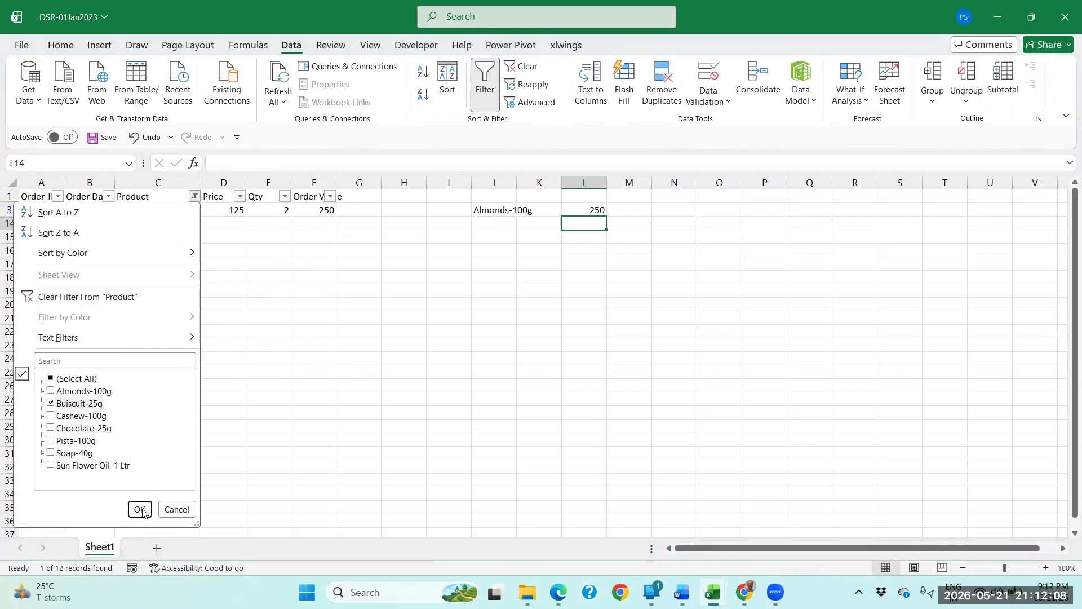
{"action": "left_click", "coordinate": [139, 509]}
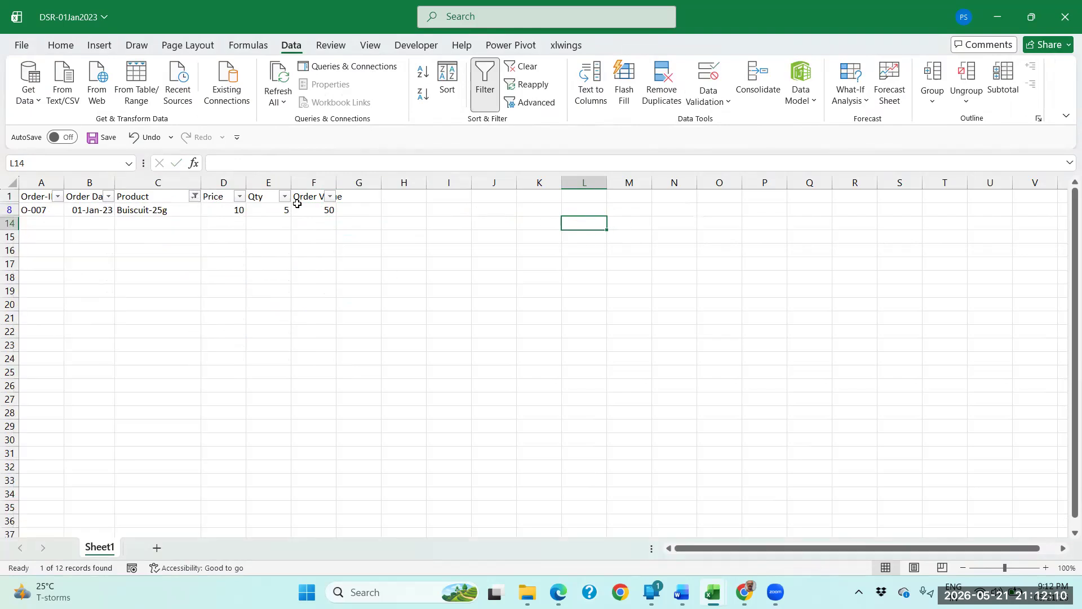
Copy the product name Buiscuit-25g to cell J8 and enter its order value 50 in L8.
{"action": "left_click", "coordinate": [175, 209]}
{"action": "key", "text": "ctrl+c"}
{"action": "left_click", "coordinate": [504, 210]}
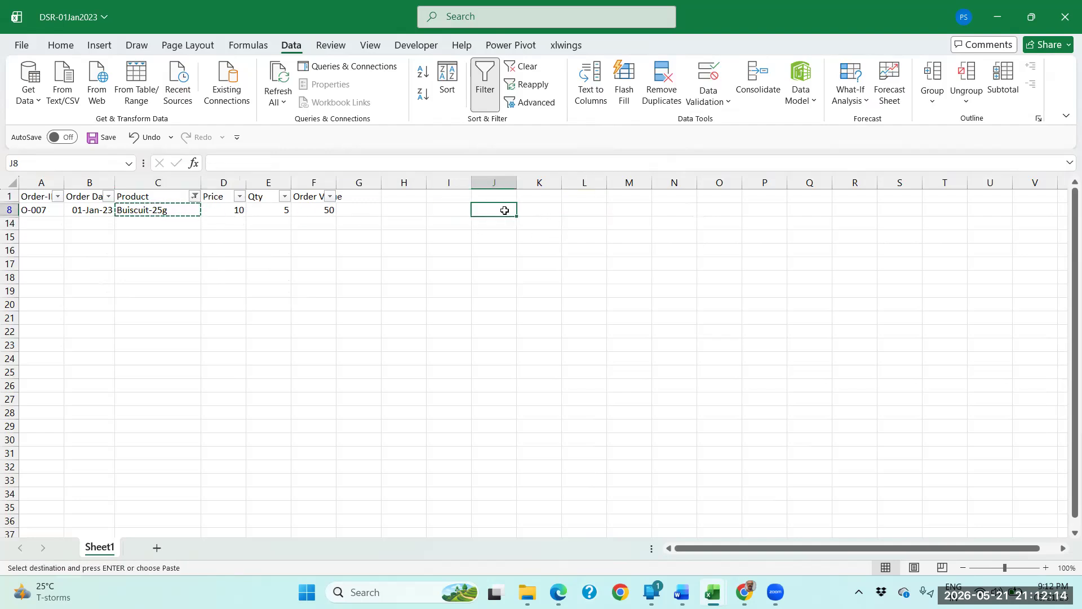
{"action": "key", "text": "Return"}
{"action": "key", "text": "Tab"}
{"action": "key", "text": "Tab"}
{"action": "type", "text": "50"}
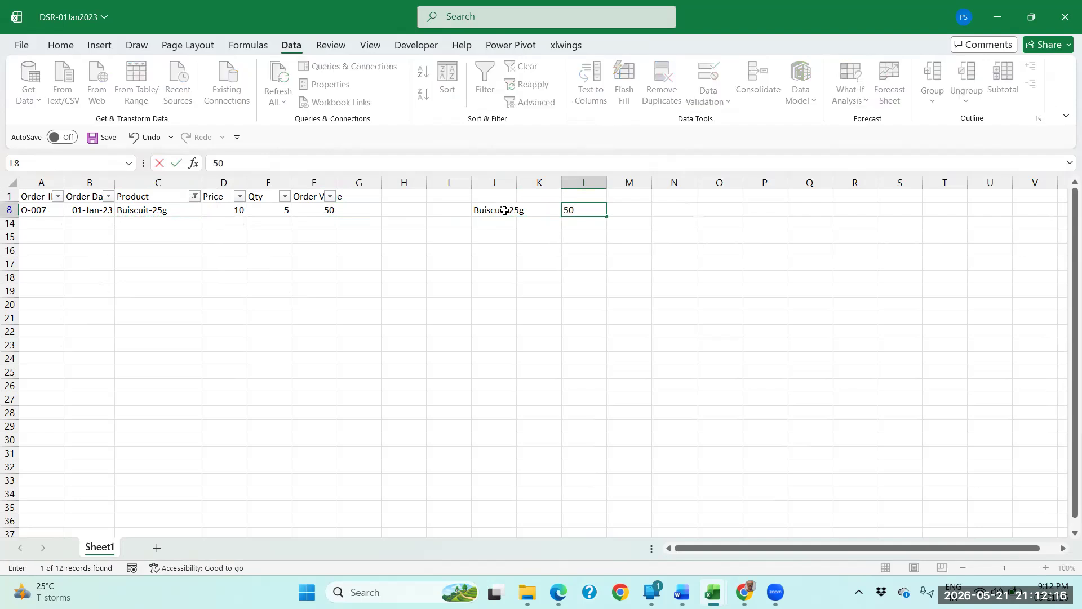
{"action": "key", "text": "Return"}
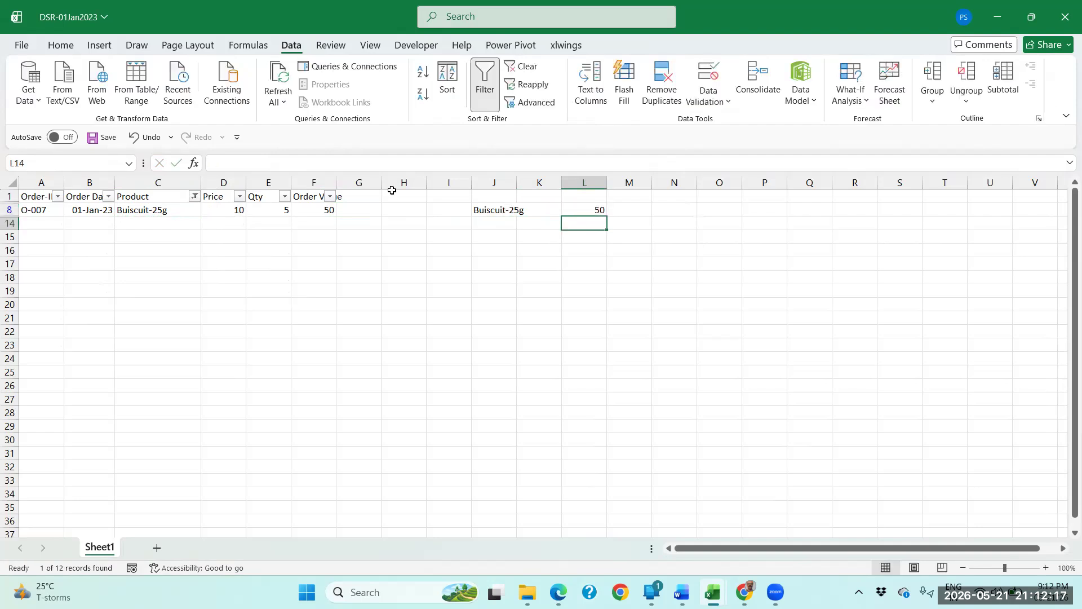
Change the Product filter to display only Cashew-100g.
{"action": "left_click", "coordinate": [194, 197]}
{"action": "left_click", "coordinate": [72, 404]}
{"action": "left_click", "coordinate": [76, 416]}
{"action": "left_click", "coordinate": [139, 509]}
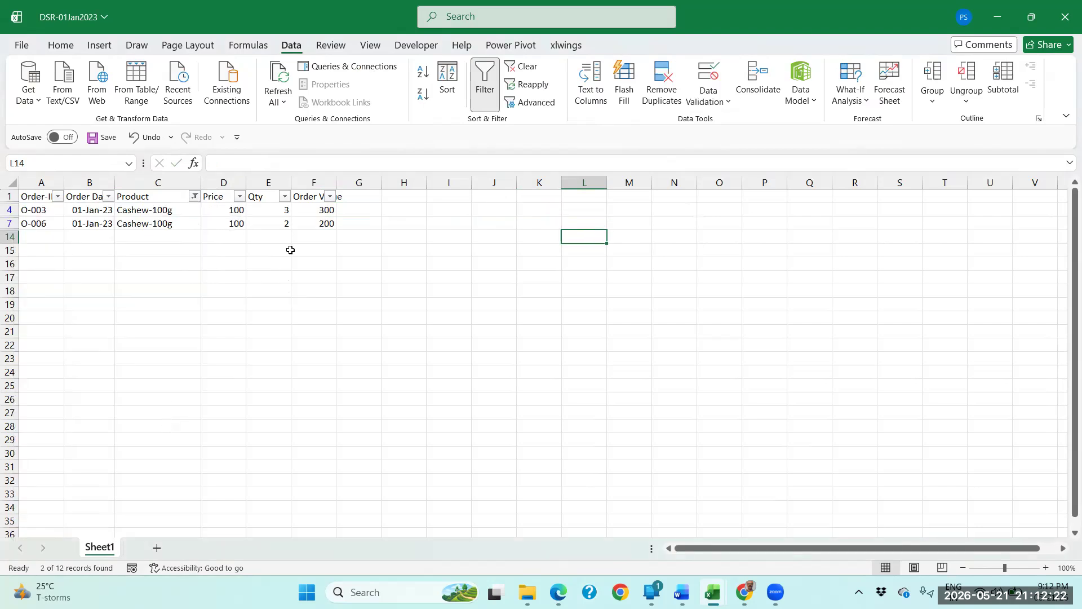
Total the two filtered Cashew-100g order values, copy the product name to cell I4 and enter 500 in K4.
{"action": "left_click_drag", "start_coordinate": [319, 211], "coordinate": [320, 218]}
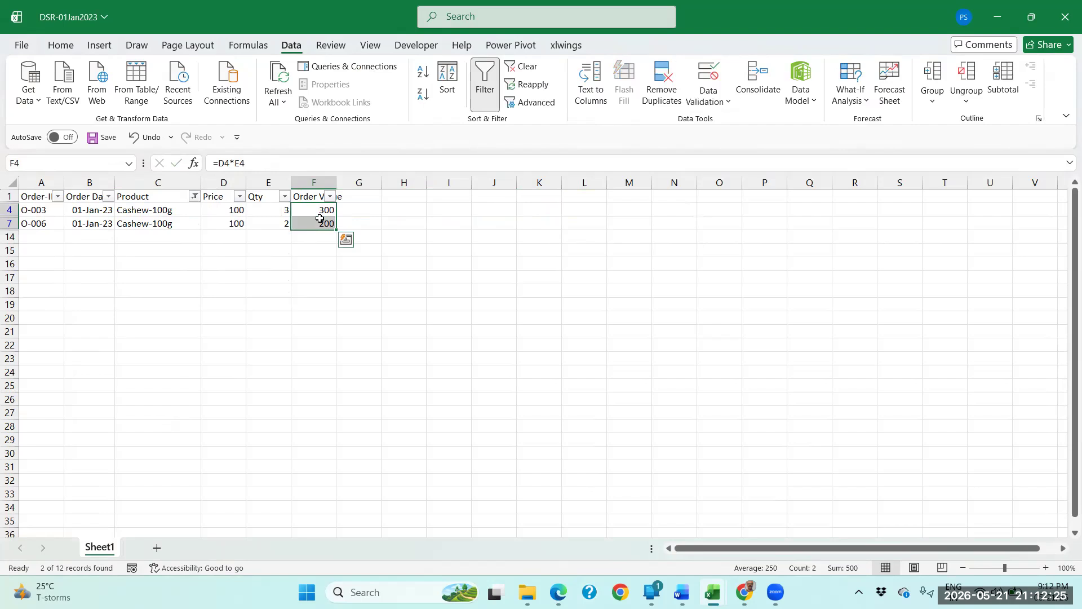
{"action": "left_click", "coordinate": [168, 213]}
{"action": "key", "text": "ctrl+c"}
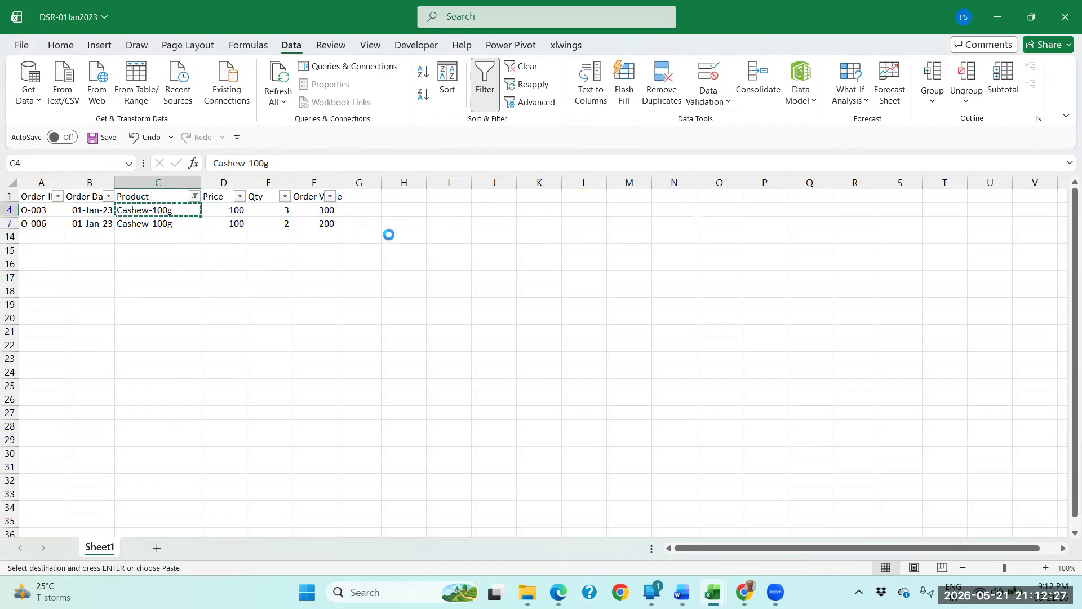
{"action": "left_click", "coordinate": [461, 214]}
{"action": "key", "text": "Return"}
{"action": "key", "text": "Right"}
{"action": "key", "text": "Right"}
{"action": "type", "text": "500"}
{"action": "key", "text": "Return"}
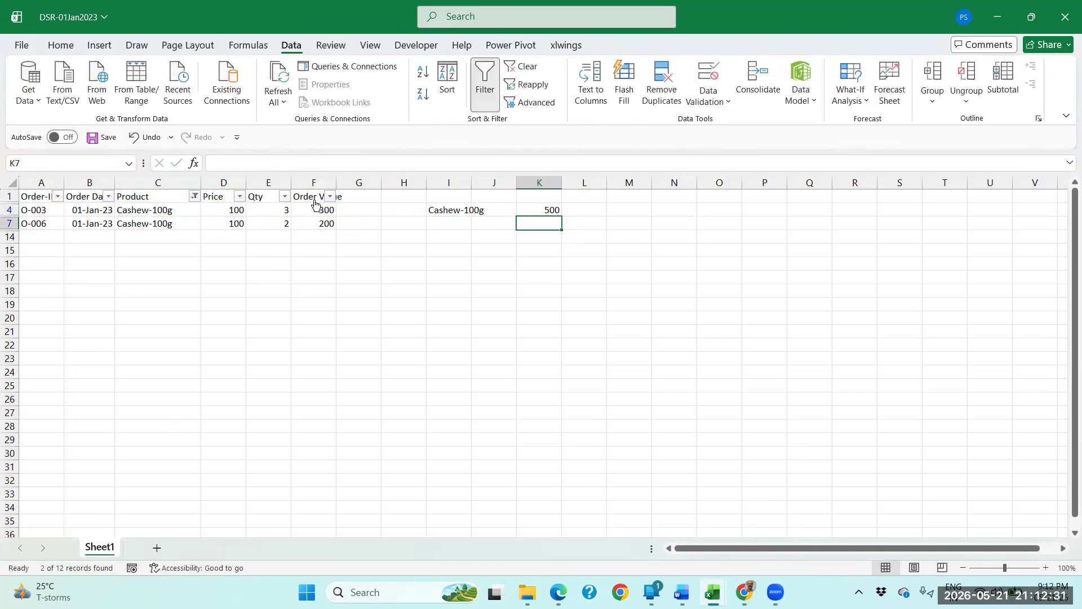
Reset the Product filter to display all products again.
{"action": "left_click", "coordinate": [166, 210]}
{"action": "left_click", "coordinate": [194, 196]}
{"action": "left_click", "coordinate": [73, 379]}
{"action": "left_click", "coordinate": [138, 509]}
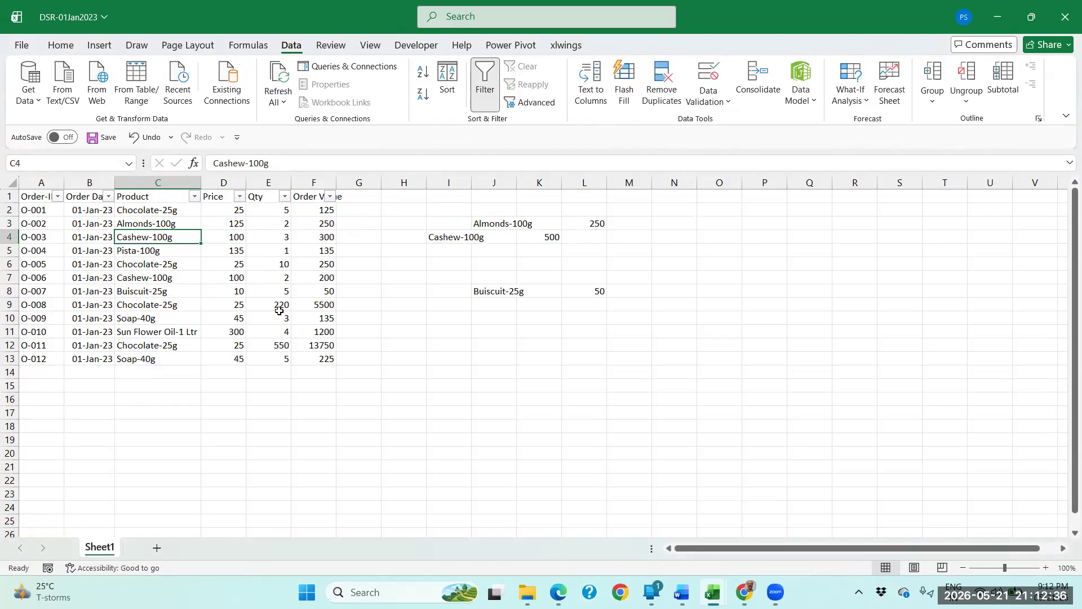
Widen column F slightly and clear all of its Order Value contents.
{"action": "left_click", "coordinate": [318, 220]}
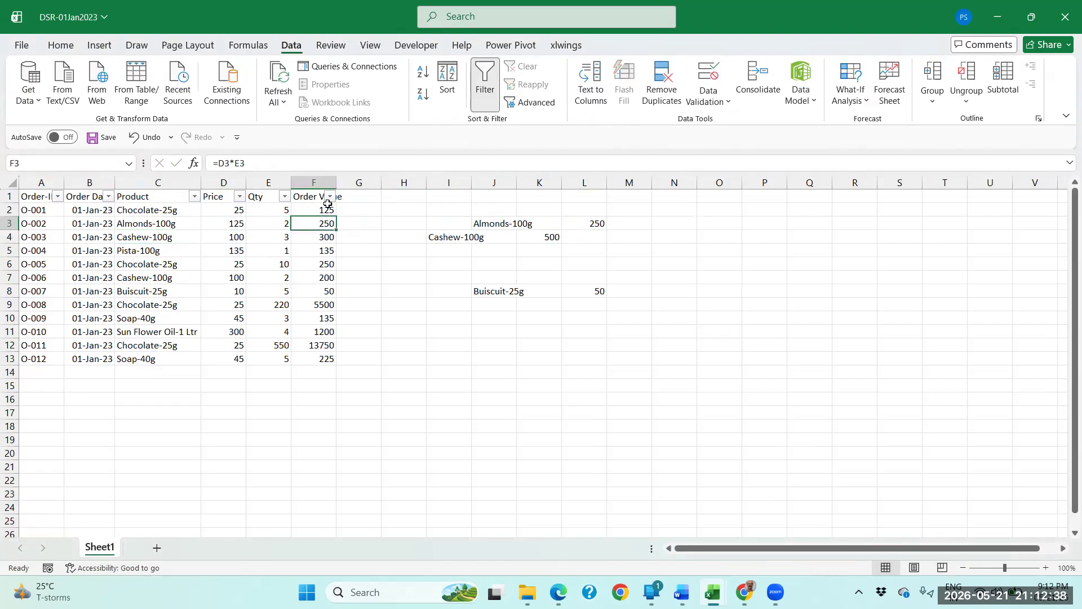
{"action": "left_click_drag", "start_coordinate": [337, 184], "coordinate": [350, 184]}
{"action": "left_click", "coordinate": [333, 182]}
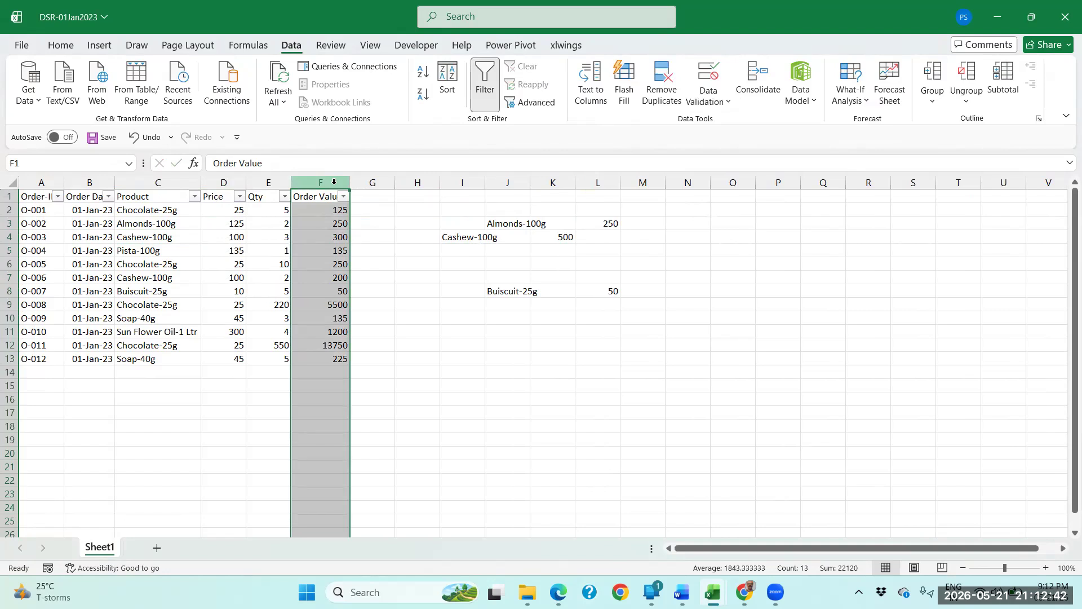
{"action": "key", "text": "Delete"}
Move the Cashew-100g name to cell J4 and its value 500 to L4.
{"action": "left_click", "coordinate": [467, 240]}
{"action": "key", "text": "ctrl+x"}
{"action": "key", "text": "Right"}
{"action": "key", "text": "ctrl+v"}
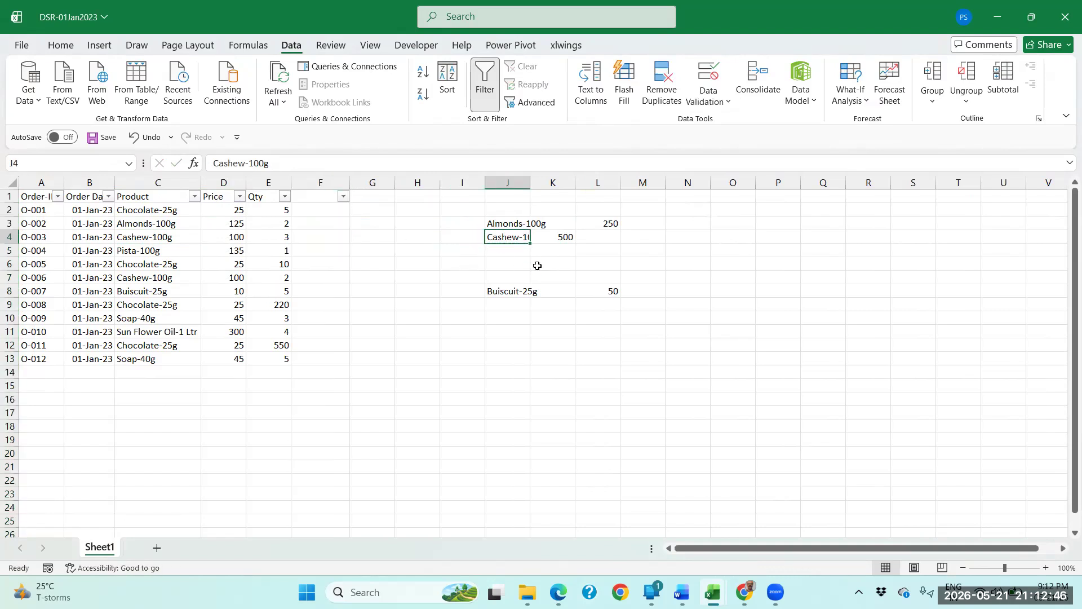
{"action": "key", "text": "Right"}
{"action": "key", "text": "ctrl+x"}
{"action": "key", "text": "Right"}
{"action": "key", "text": "ctrl+v"}
Move the Buiscuit-25g summary row up to J5:L5, directly below the Cashew-100g row.
{"action": "key", "text": "Left"}
{"action": "key", "text": "Left"}
{"action": "key", "text": "Down"}
{"action": "key", "text": "Down"}
{"action": "key", "text": "Down"}
{"action": "key", "text": "Down"}
{"action": "key", "text": "shift+Right"}
{"action": "key", "text": "shift+Right"}
{"action": "key", "text": "ctrl+x"}
{"action": "key", "text": "Up"}
{"action": "key", "text": "Up"}
{"action": "key", "text": "Up"}
{"action": "key", "text": "ctrl+v"}
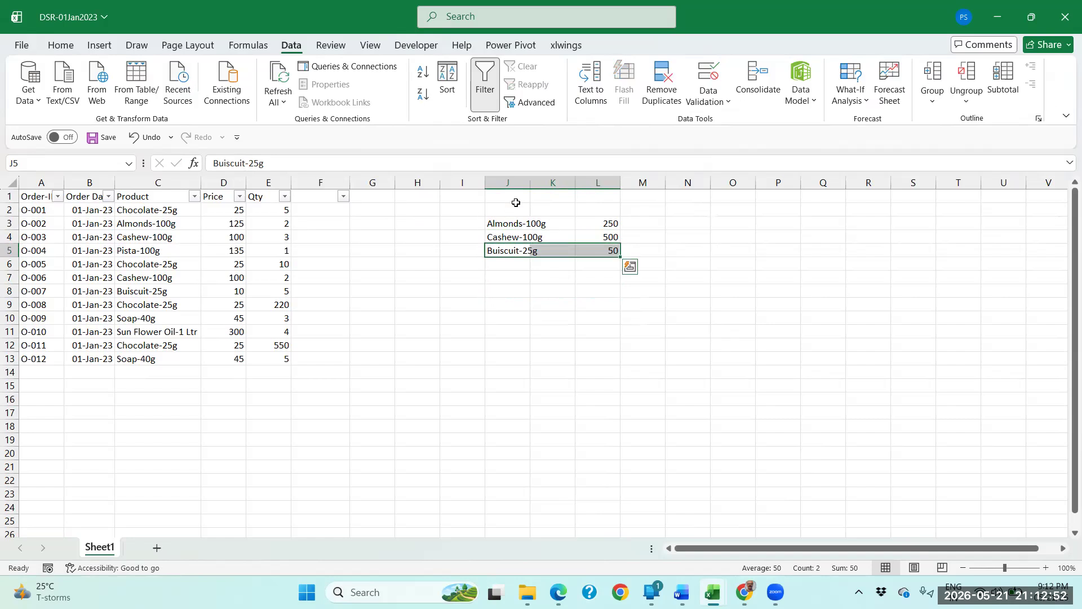
Fit column J's width to the product names and check each product against its value in column L.
{"action": "double_click", "coordinate": [530, 187]}
{"action": "left_click", "coordinate": [623, 225]}
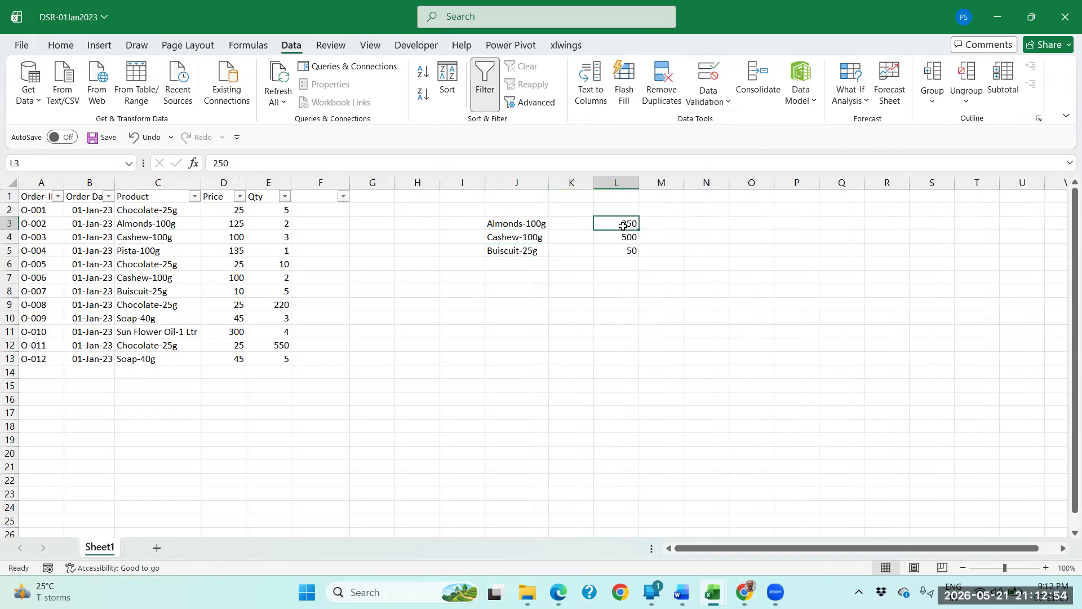
{"action": "left_click", "coordinate": [530, 242]}
{"action": "left_click", "coordinate": [609, 239]}
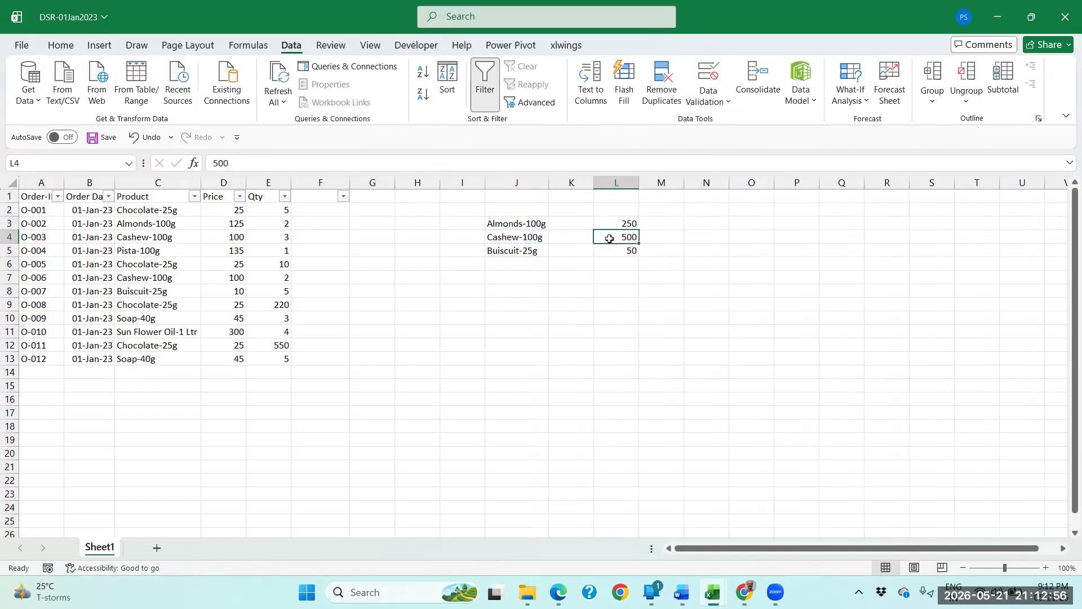
{"action": "left_click", "coordinate": [521, 251]}
{"action": "left_click", "coordinate": [617, 251]}
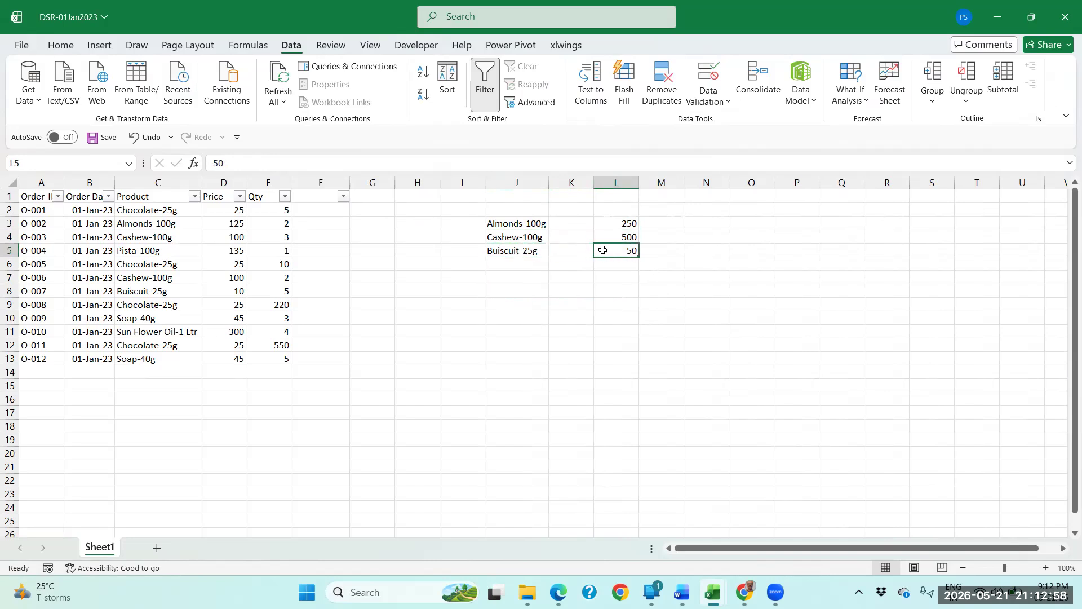
{"action": "left_click", "coordinate": [540, 248]}
Delete the emptied column F from the sheet.
{"action": "left_click", "coordinate": [345, 223]}
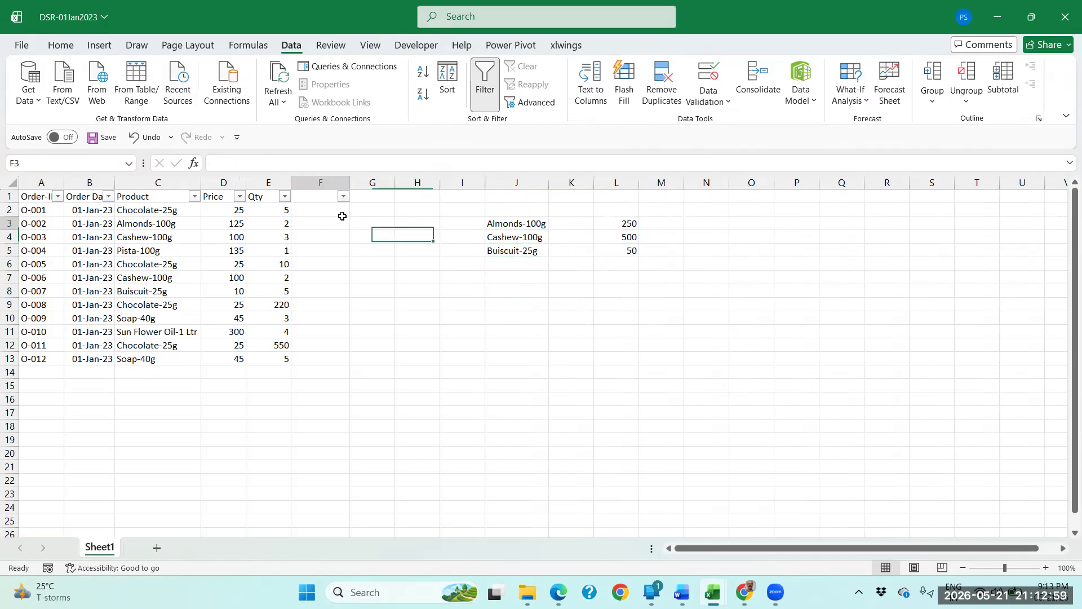
{"action": "left_click", "coordinate": [339, 182]}
{"action": "right_click", "coordinate": [338, 178]}
{"action": "left_click", "coordinate": [381, 341]}
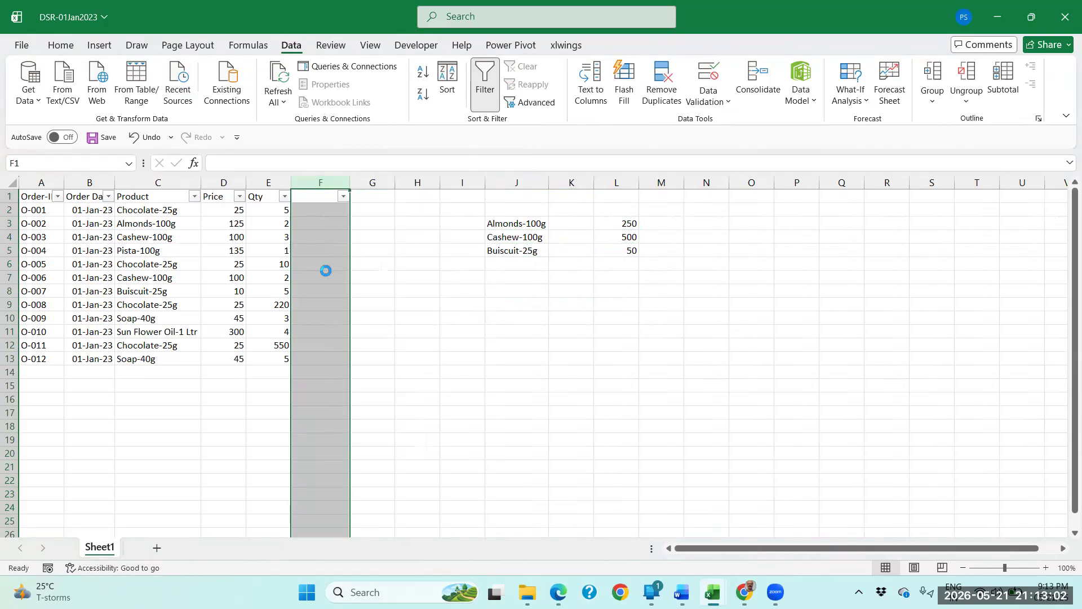
{"action": "left_click", "coordinate": [317, 244]}
{"action": "left_click", "coordinate": [293, 231]}
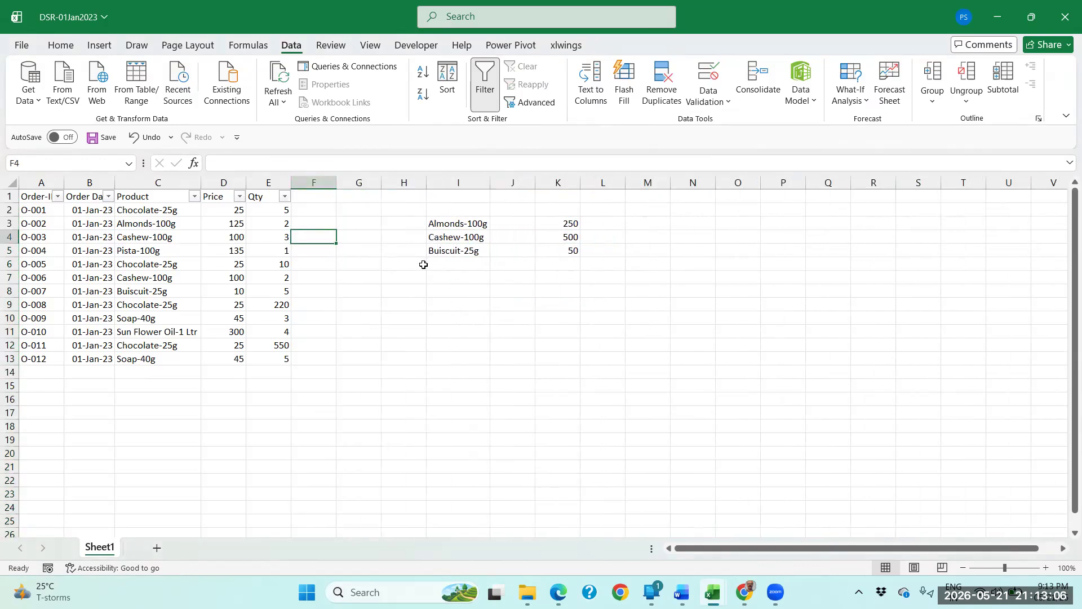
Capture a screenshot of the three-row product summary and paste it into a new worksheet at about F7.
{"action": "key", "text": "super+shift+s"}
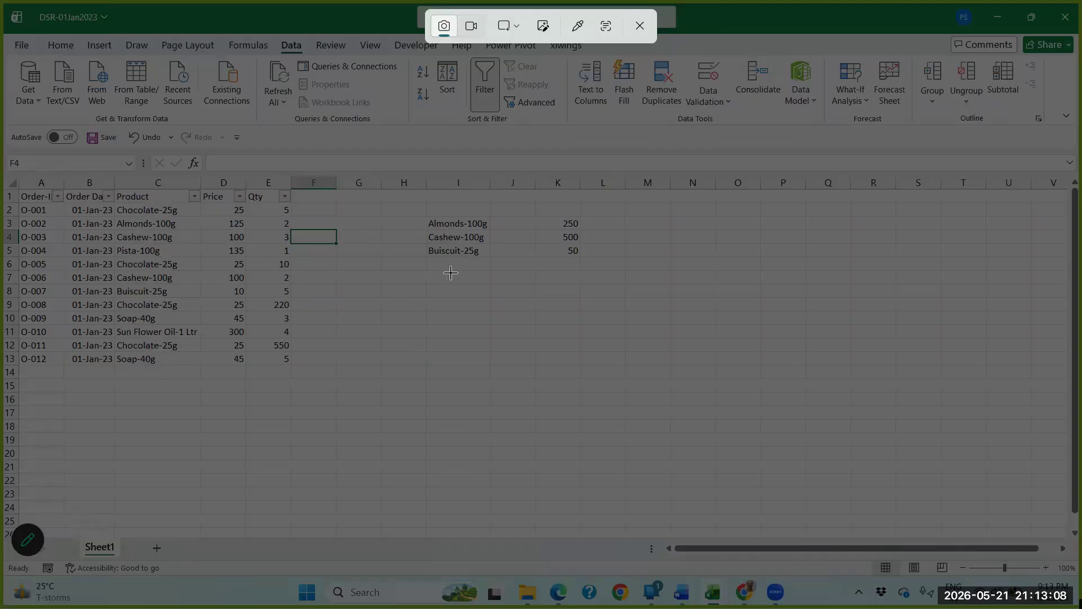
{"action": "left_click_drag", "start_coordinate": [420, 269], "coordinate": [598, 213]}
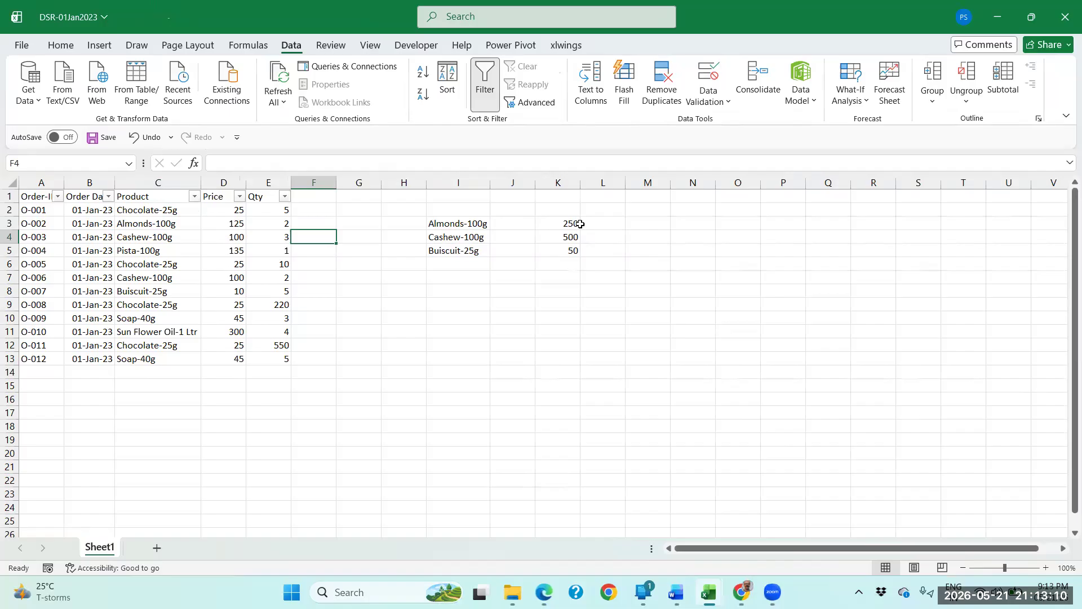
{"action": "left_click", "coordinate": [161, 548]}
{"action": "left_click", "coordinate": [246, 282]}
{"action": "key", "text": "ctrl+v"}
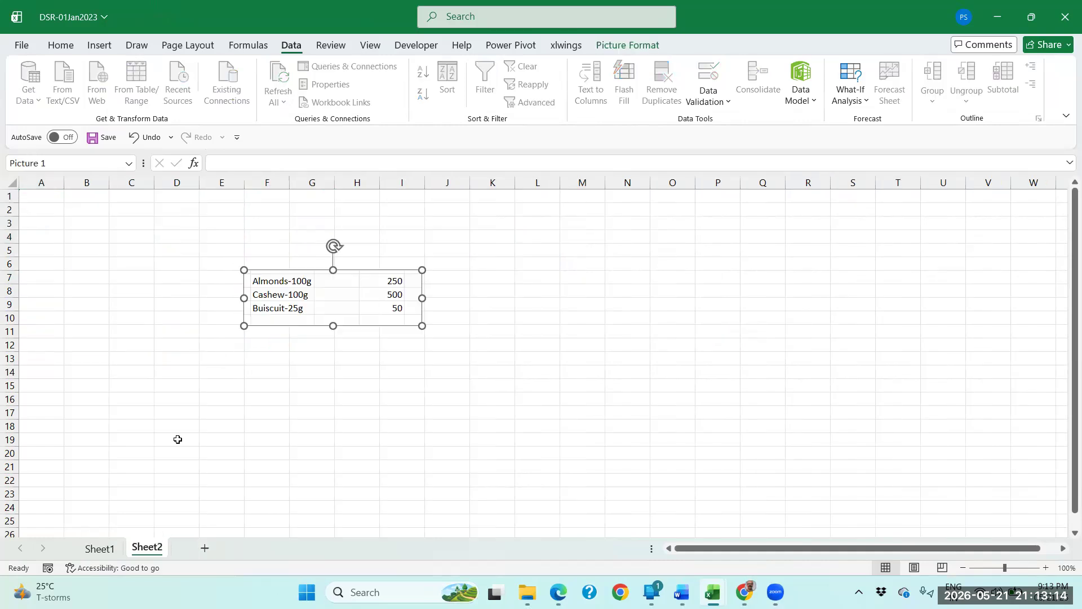
Rename Sheet1 as RawData.
{"action": "double_click", "coordinate": [105, 547]}
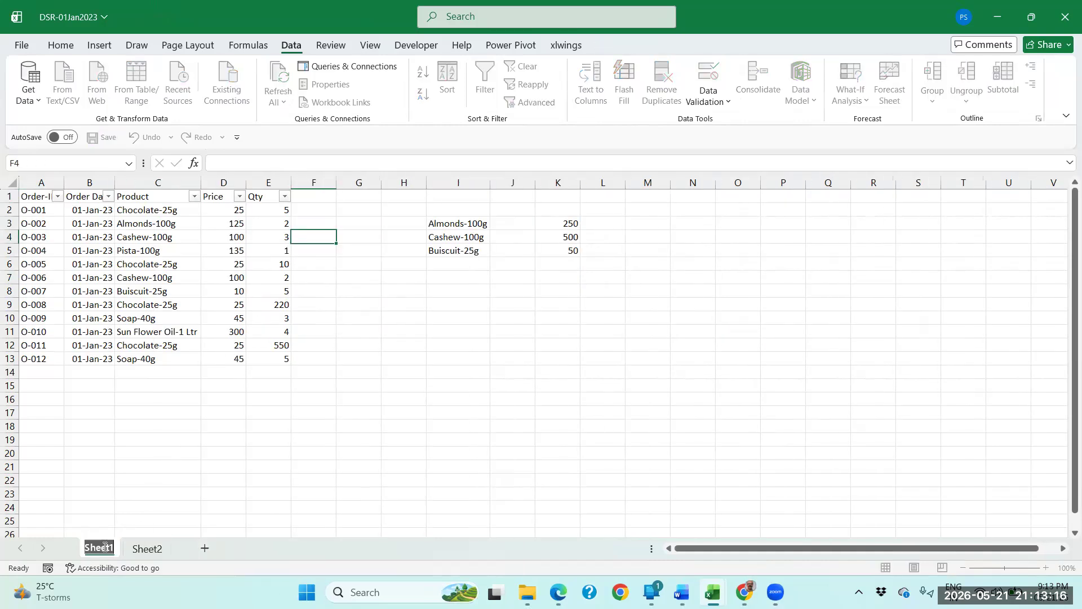
{"action": "type", "text": "Raw"}
{"action": "key", "text": "Return"}
{"action": "type", "text": "Data"}
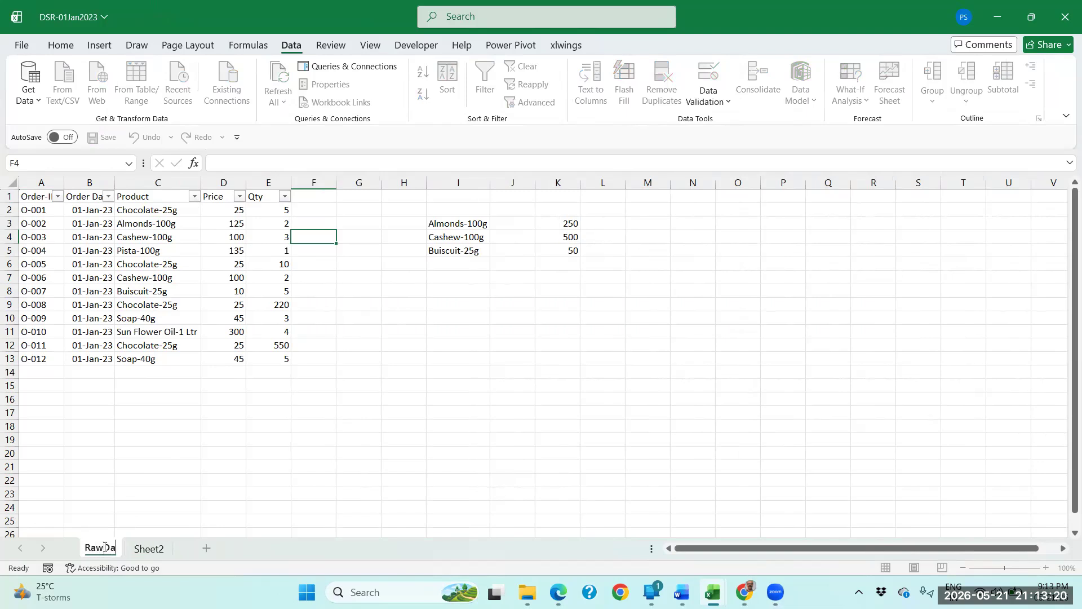
{"action": "left_click", "coordinate": [185, 332]}
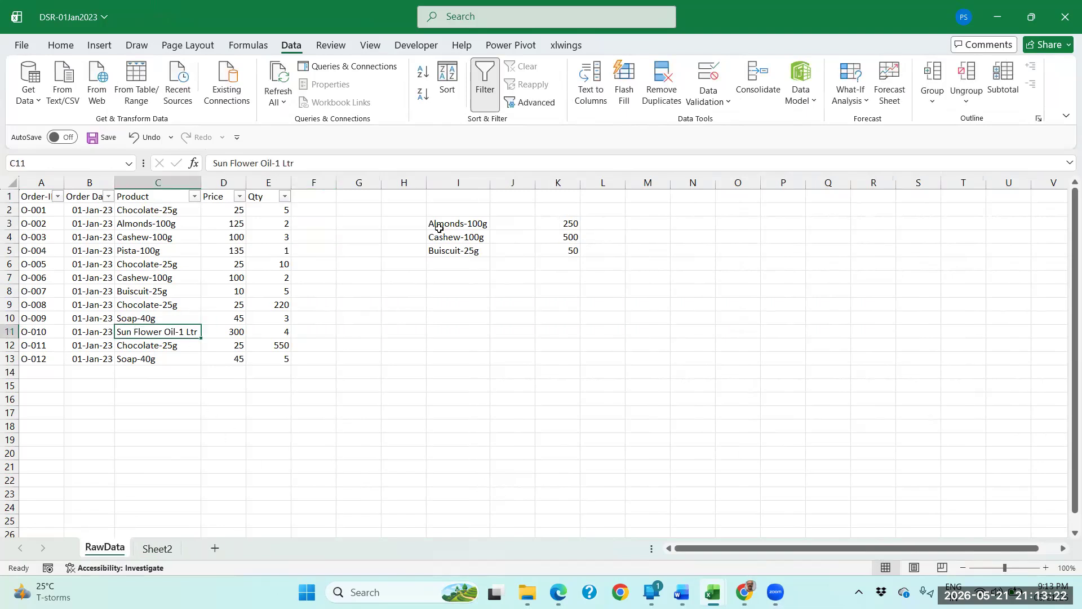
Clear the manual product summary from the columns starting at I on the RawData sheet.
{"action": "left_click_drag", "start_coordinate": [459, 184], "coordinate": [632, 180]}
{"action": "key", "text": "Delete"}
{"action": "left_click", "coordinate": [394, 240]}
{"action": "left_click", "coordinate": [261, 214]}
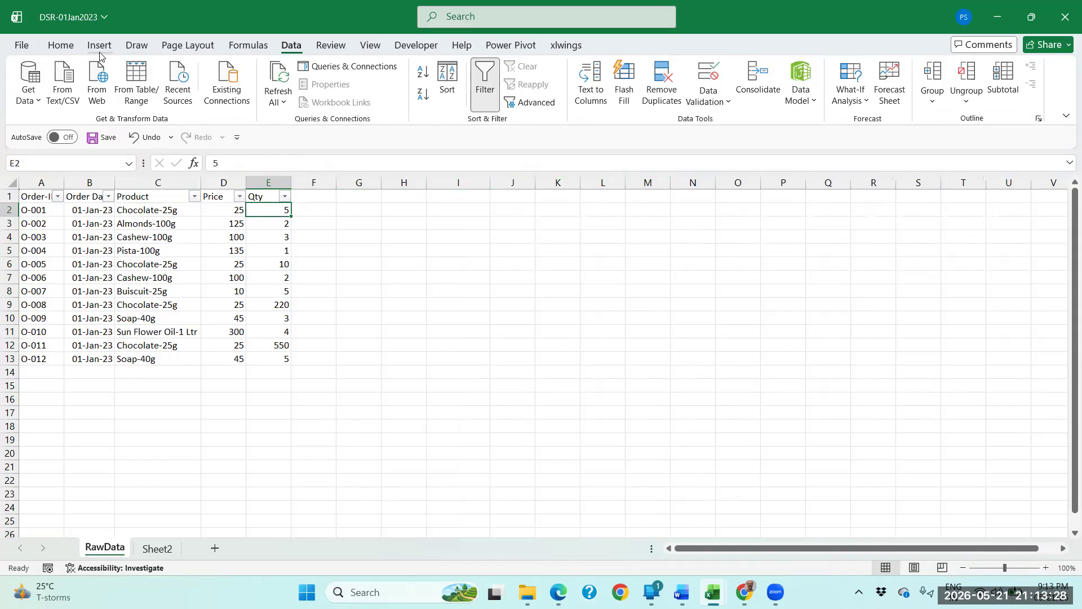
Create a PivotTable from RawData!$A$1:$E$13, placed in the existing worksheet at RawData!$H$1.
{"action": "left_click", "coordinate": [125, 226]}
{"action": "left_click_drag", "start_coordinate": [45, 195], "coordinate": [286, 359]}
{"action": "left_click", "coordinate": [151, 271]}
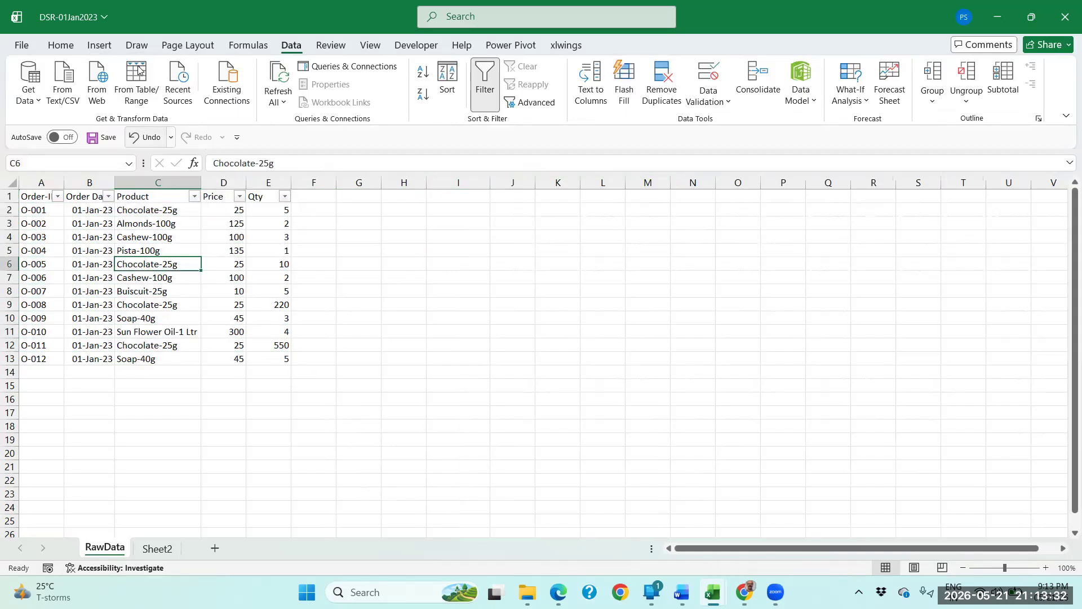
{"action": "left_click", "coordinate": [99, 45]}
{"action": "left_click", "coordinate": [41, 111]}
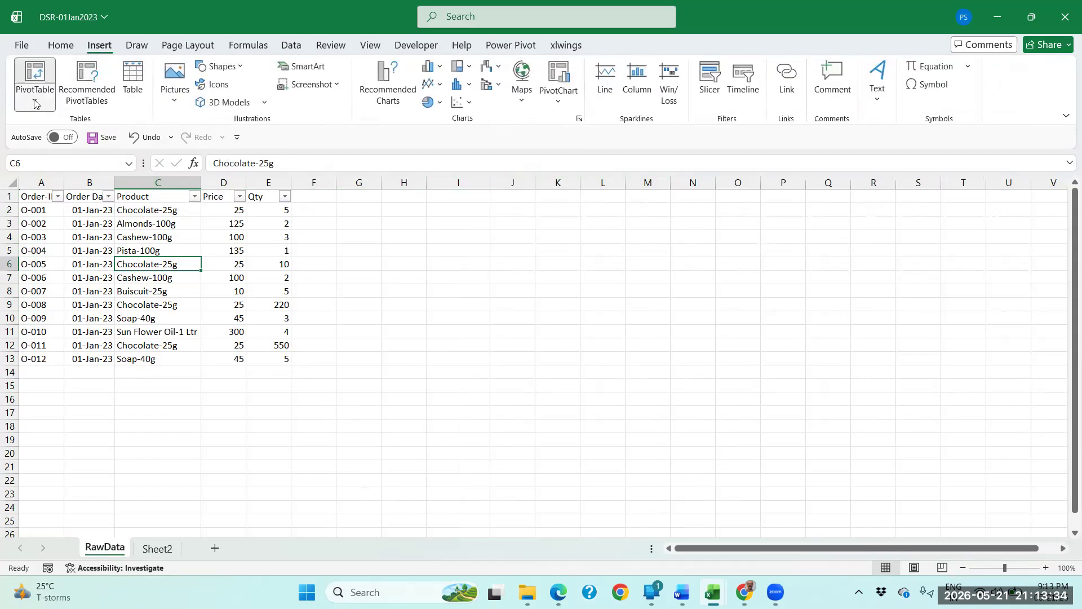
{"action": "left_click", "coordinate": [55, 124]}
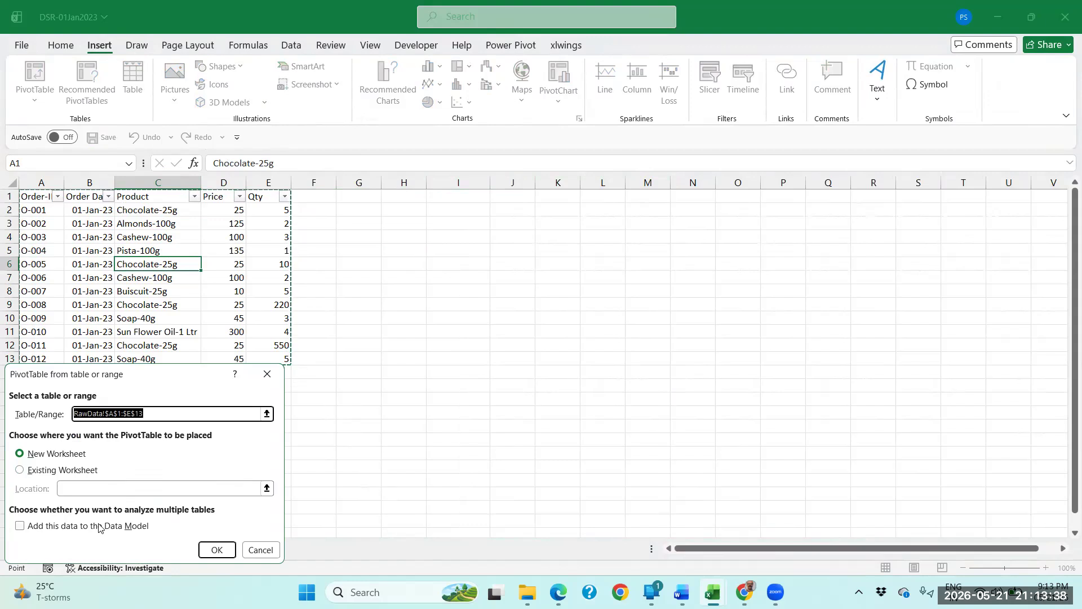
{"action": "left_click", "coordinate": [62, 475]}
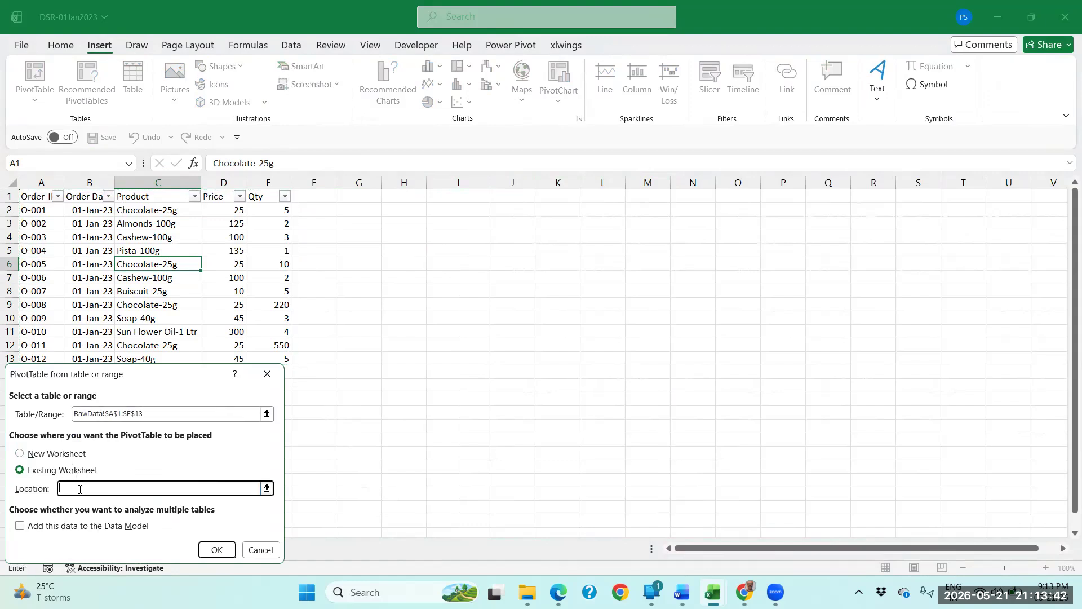
{"action": "left_click", "coordinate": [404, 197]}
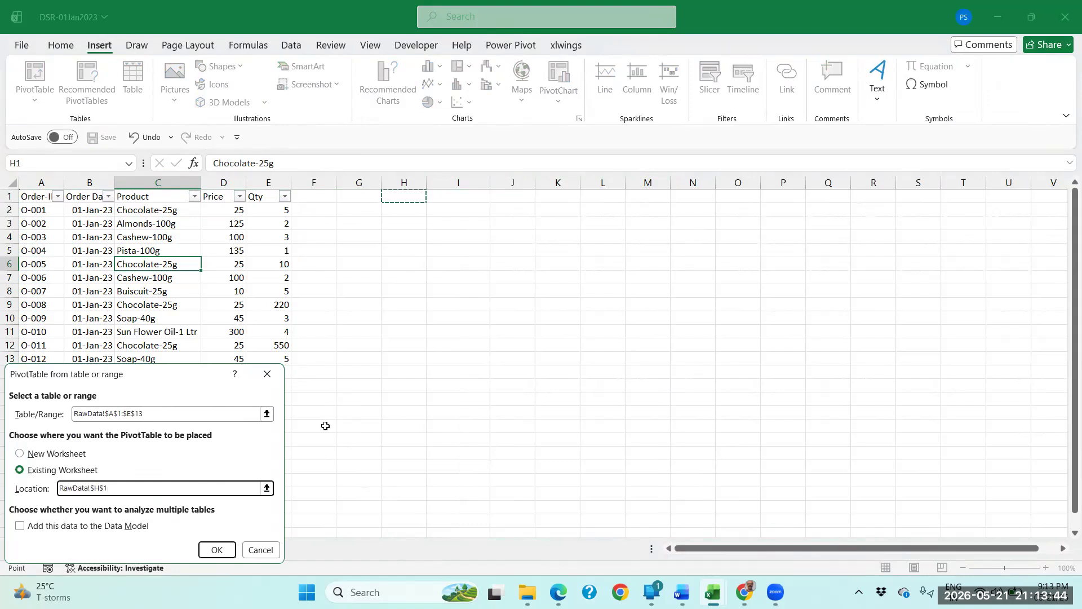
{"action": "left_click", "coordinate": [219, 549]}
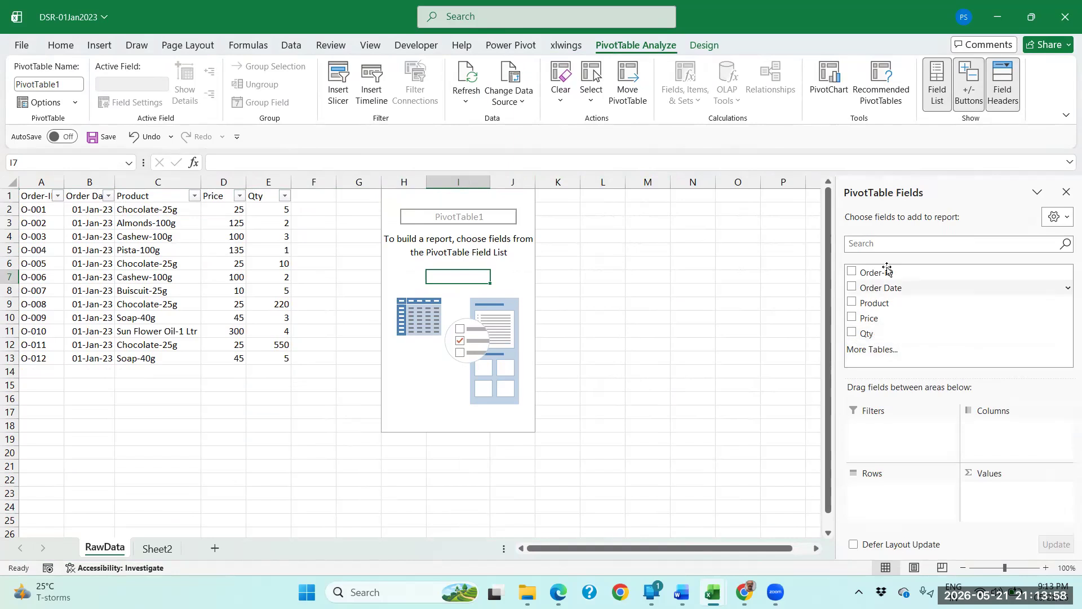
Examine the source columns Order-ID, Order Date, Product, Price and Qty against the available PivotTable fields.
{"action": "left_click", "coordinate": [45, 195]}
{"action": "left_click_drag", "start_coordinate": [45, 196], "coordinate": [46, 352]}
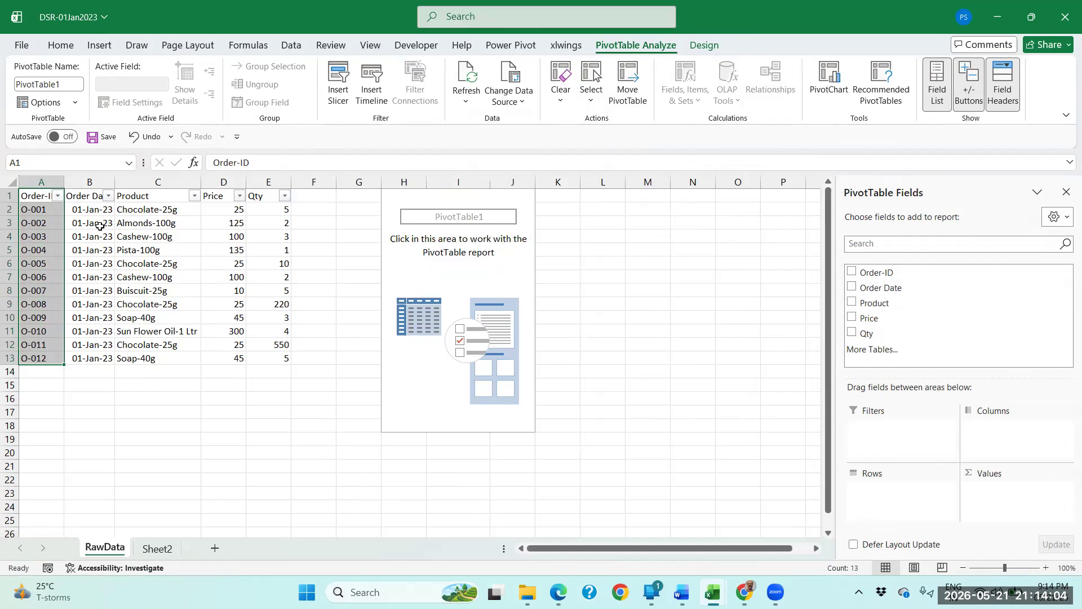
{"action": "left_click_drag", "start_coordinate": [89, 196], "coordinate": [93, 354]}
{"action": "left_click_drag", "start_coordinate": [159, 198], "coordinate": [159, 359]}
{"action": "left_click_drag", "start_coordinate": [226, 203], "coordinate": [223, 360]}
{"action": "left_click_drag", "start_coordinate": [268, 197], "coordinate": [283, 360]}
{"action": "left_click_drag", "start_coordinate": [317, 197], "coordinate": [319, 364]}
{"action": "left_click", "coordinate": [281, 315]}
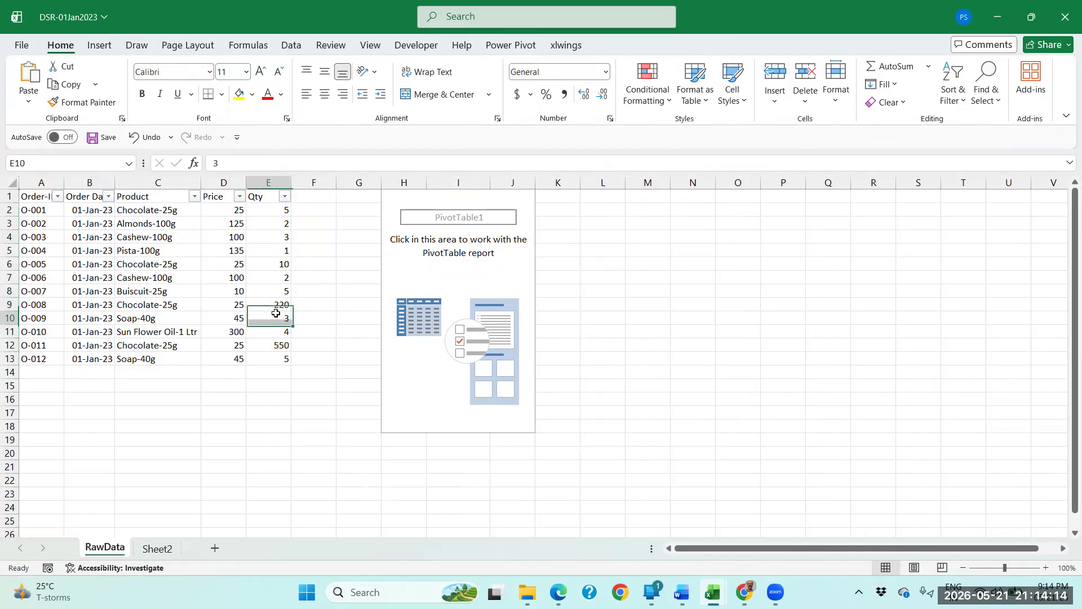
Undo the insertion of the empty PivotTable on the RawData sheet.
{"action": "left_click", "coordinate": [517, 203]}
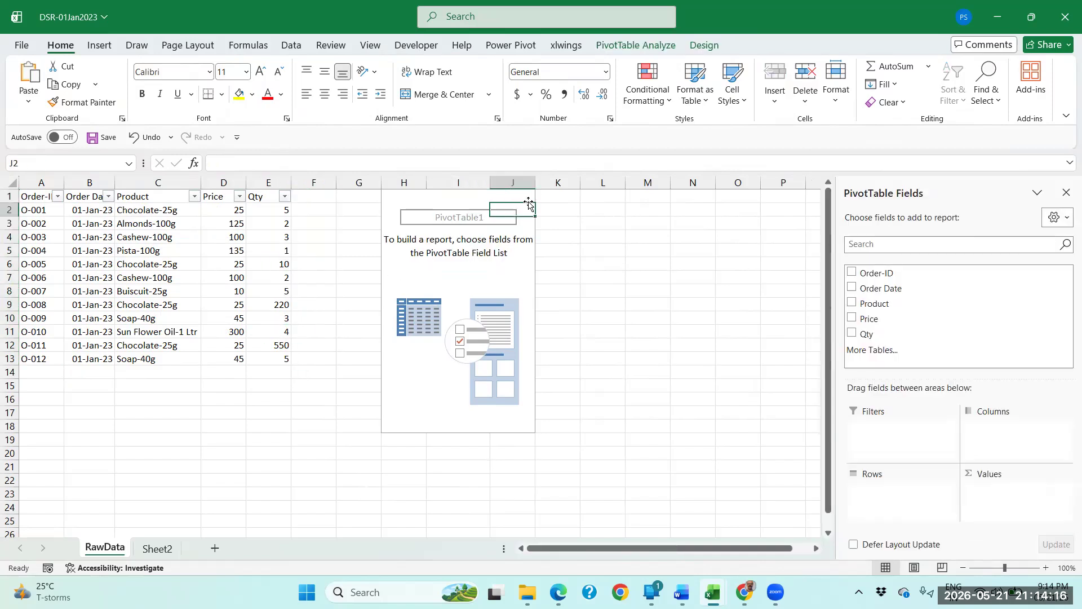
{"action": "left_click", "coordinate": [144, 138]}
{"action": "left_click", "coordinate": [276, 240]}
{"action": "left_click", "coordinate": [180, 238]}
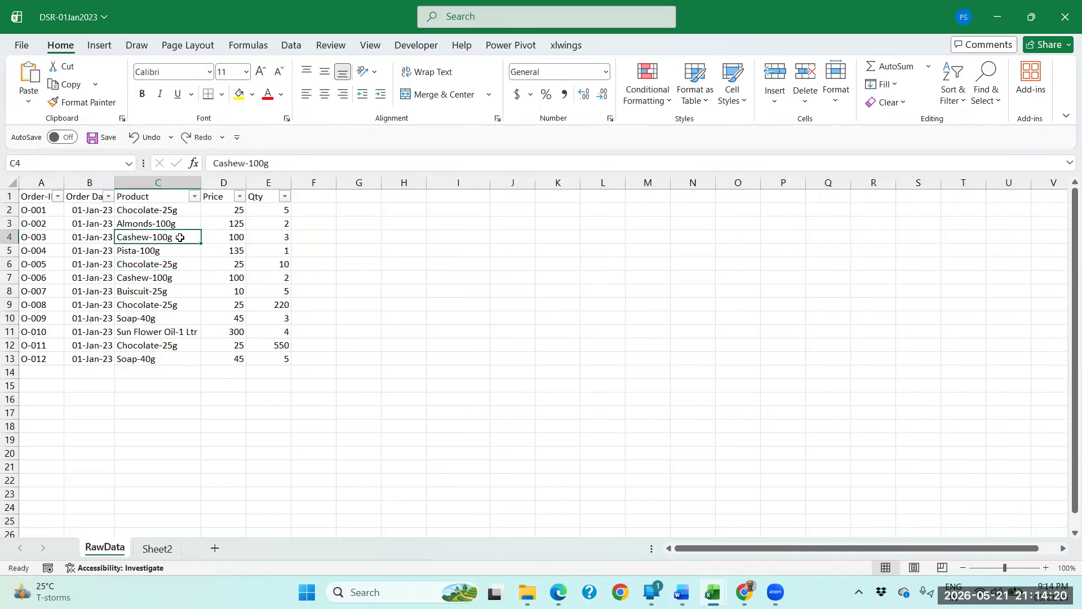
{"action": "left_click", "coordinate": [511, 46]}
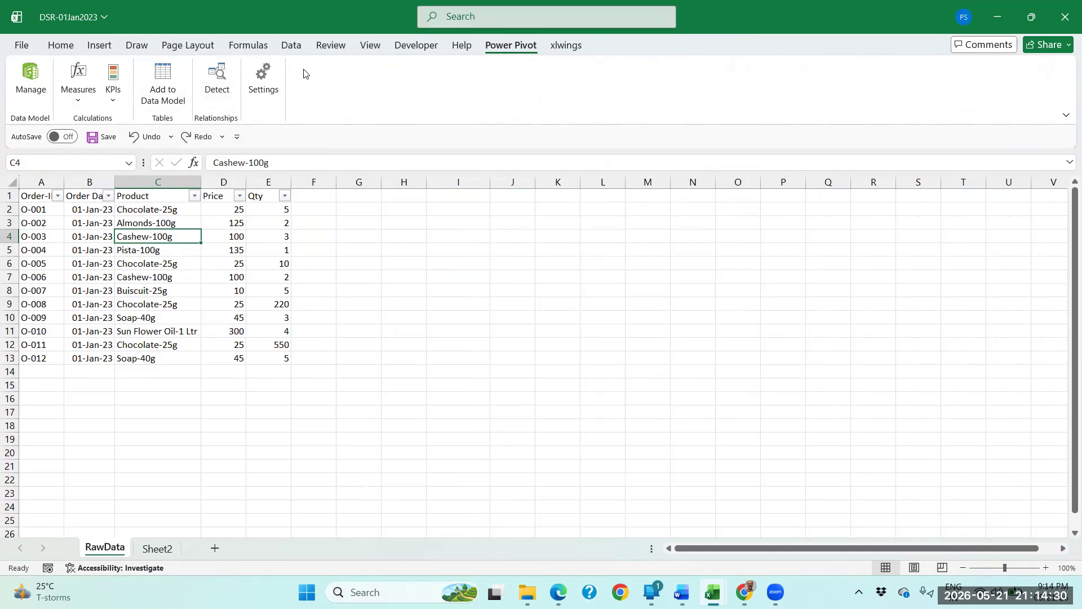
{"action": "left_click", "coordinate": [60, 47]}
{"action": "left_click", "coordinate": [103, 48]}
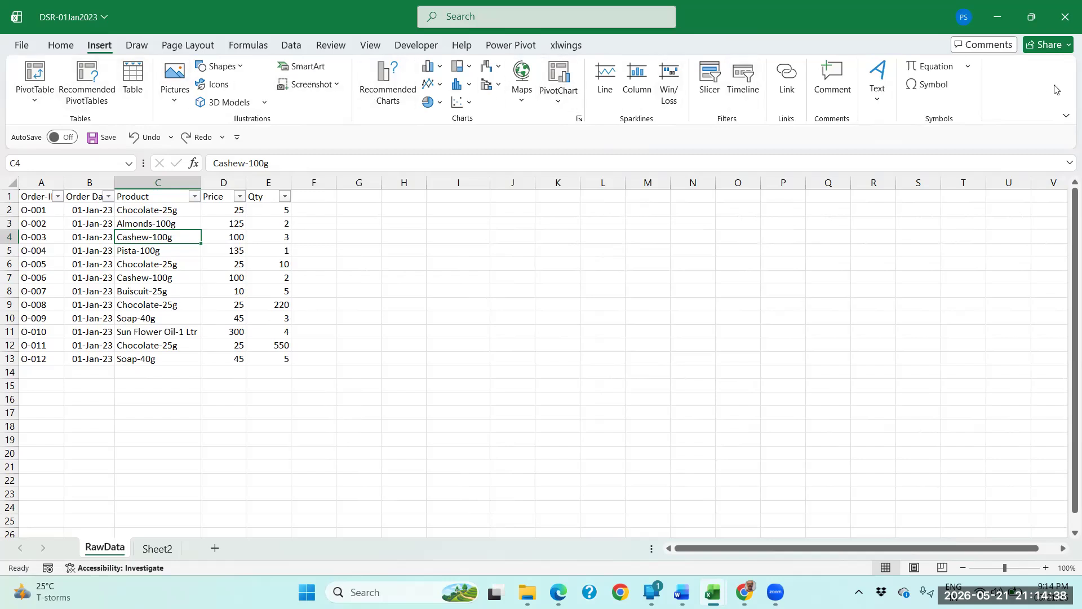
Check the Main Tabs list in the ribbon customization options for the Power Pivot entry.
{"action": "left_click", "coordinate": [61, 47]}
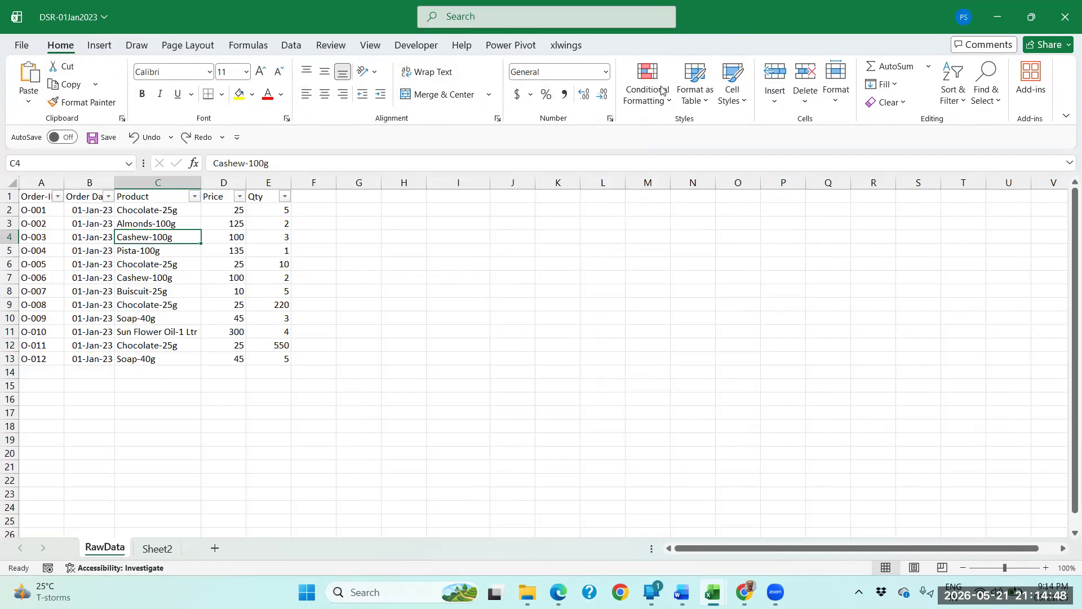
{"action": "right_click", "coordinate": [628, 92]}
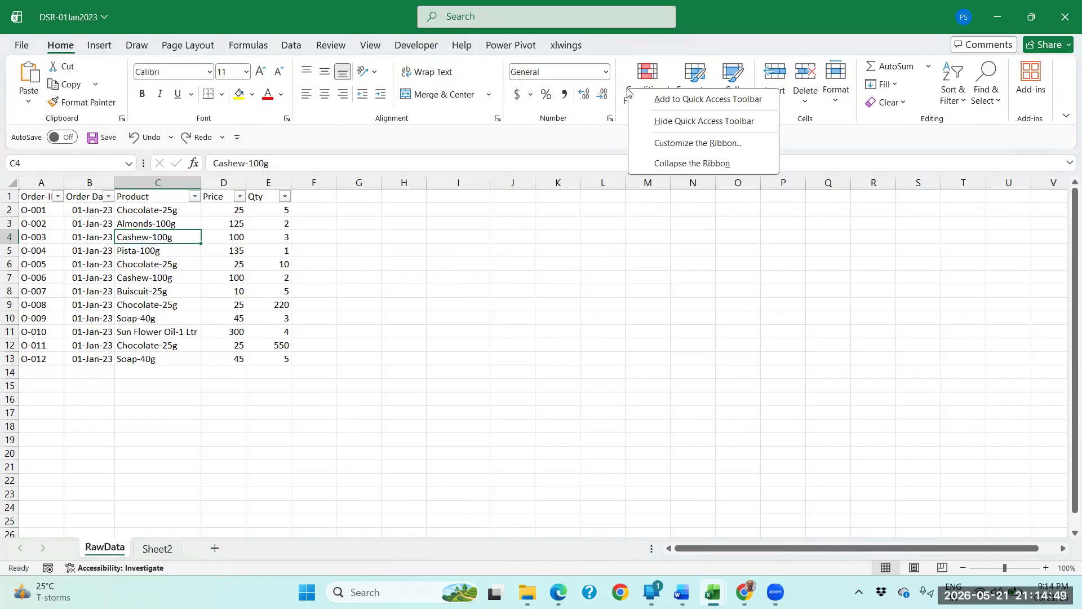
{"action": "left_click", "coordinate": [697, 145]}
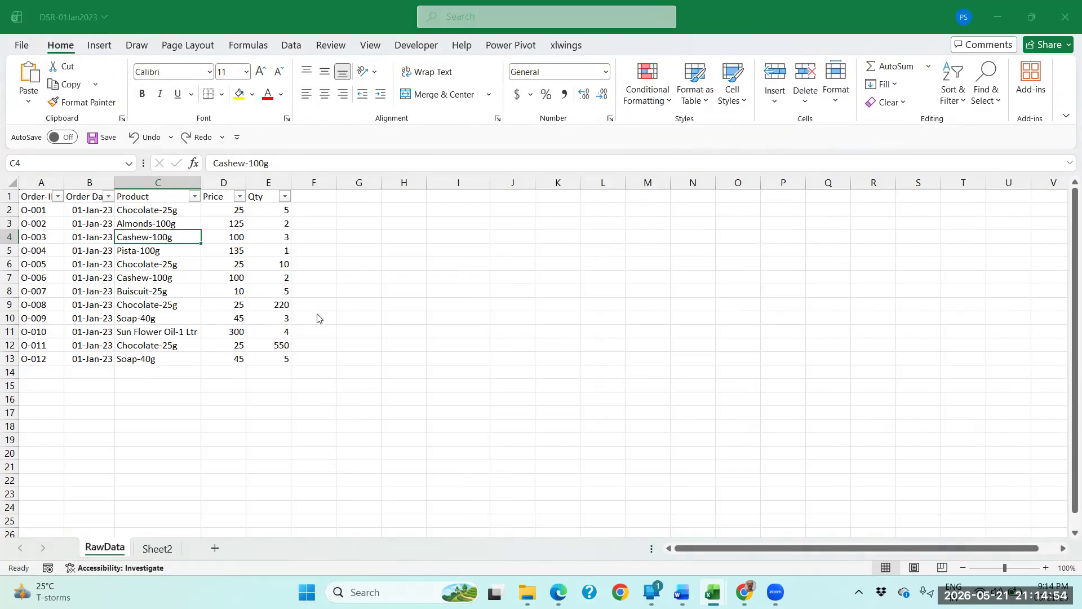
{"action": "left_click_drag", "start_coordinate": [308, 71], "coordinate": [295, 91]}
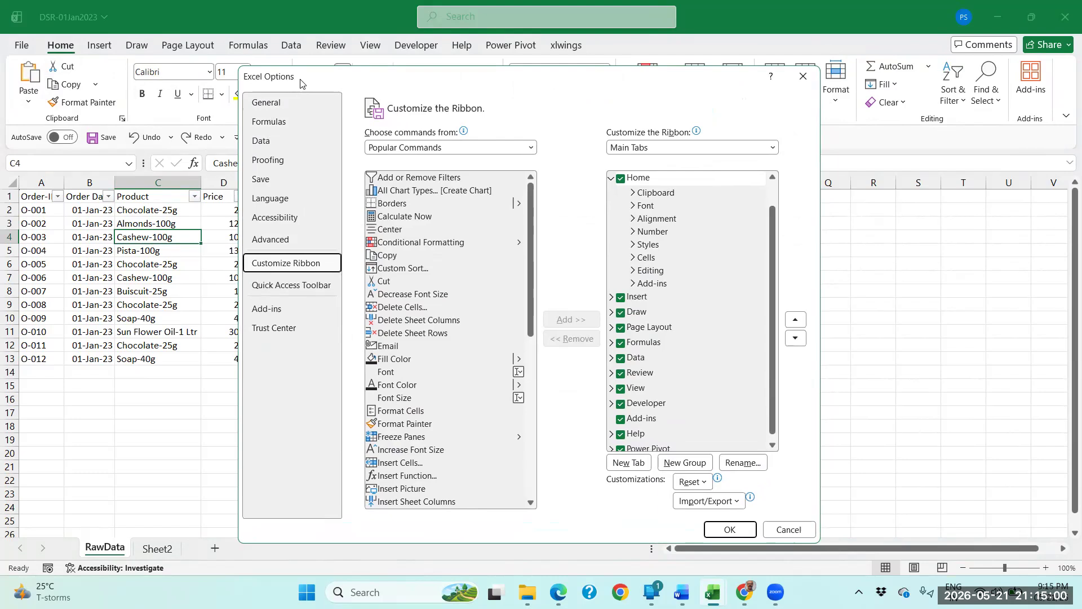
{"action": "left_click_drag", "start_coordinate": [302, 83], "coordinate": [306, 93]}
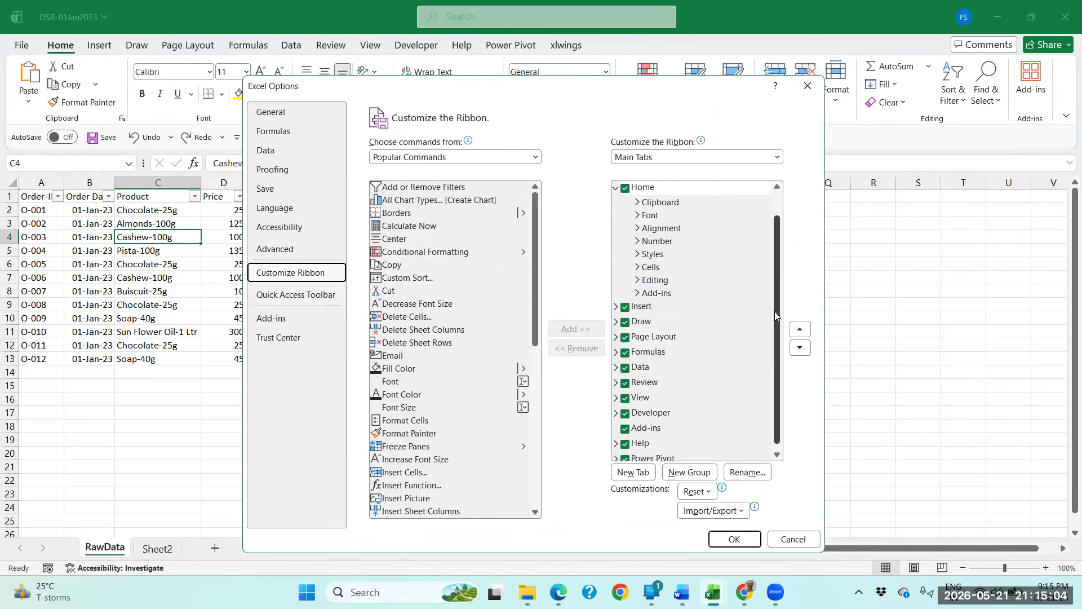
{"action": "left_click_drag", "start_coordinate": [774, 311], "coordinate": [775, 319]}
{"action": "left_click", "coordinate": [628, 454]}
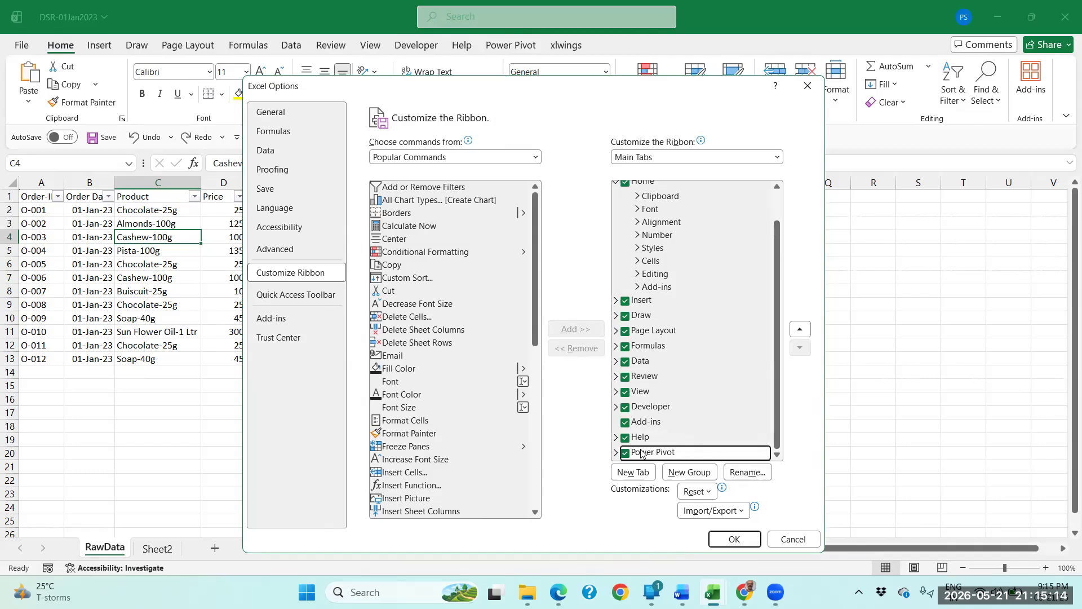
{"action": "scroll", "coordinate": [672, 302], "scroll_direction": "up", "scroll_amount": 1}
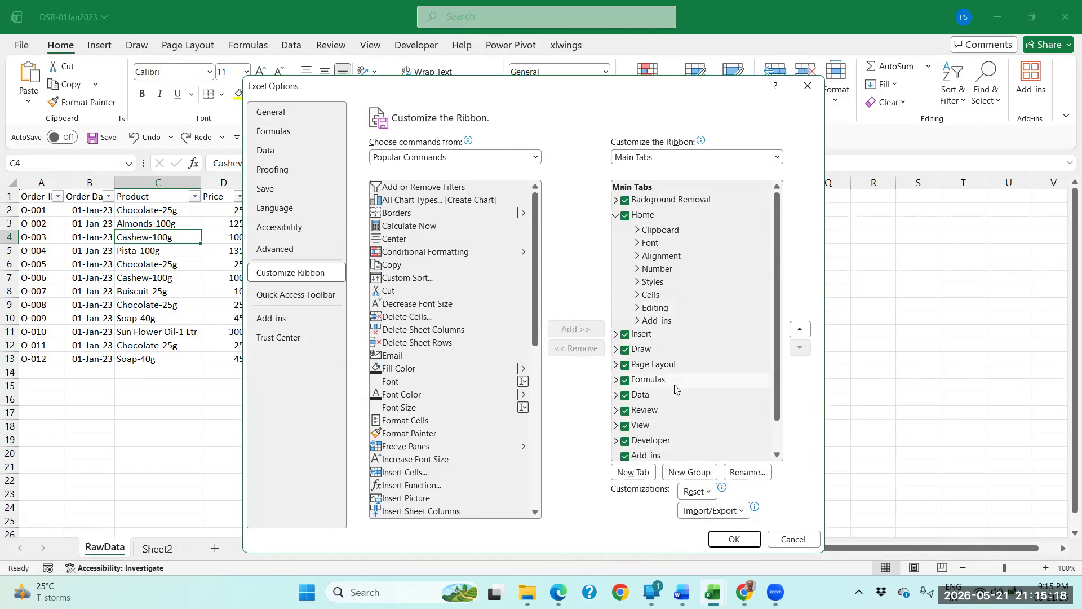
{"action": "scroll", "coordinate": [672, 389], "scroll_direction": "down", "scroll_amount": 1}
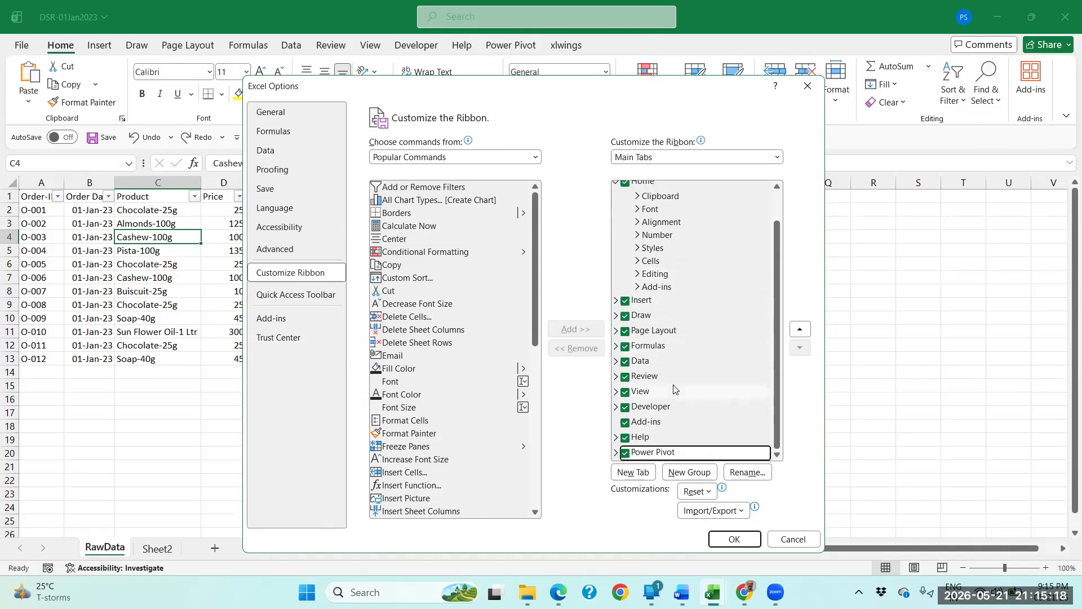
Inspect Microsoft Power Pivot for Excel among the installed add-ins and in the COM Add-ins list, leaving the list without changes.
{"action": "left_click", "coordinate": [276, 321]}
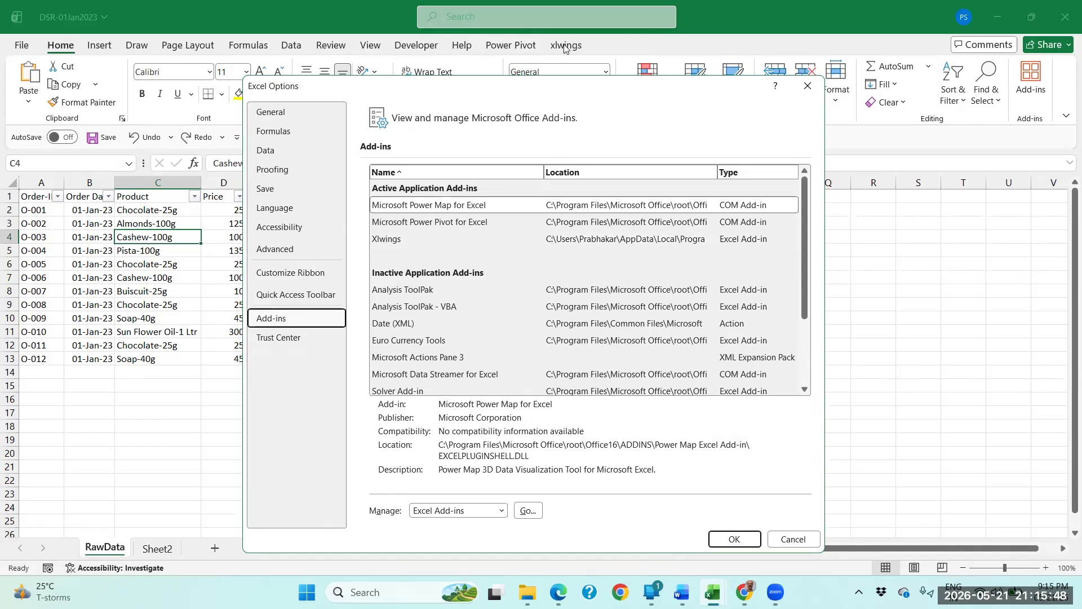
{"action": "left_click", "coordinate": [474, 224]}
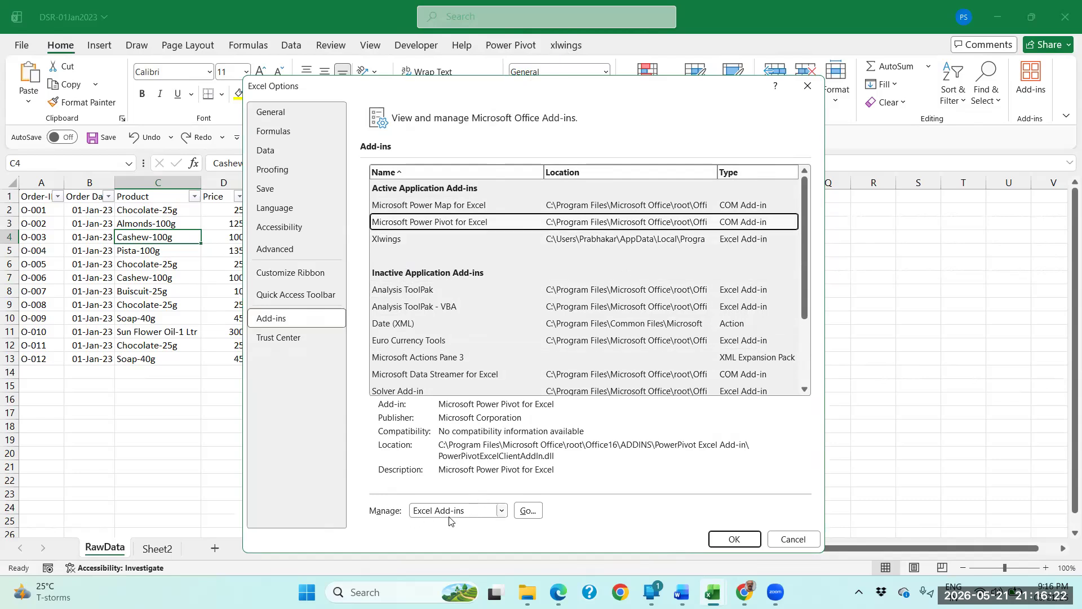
{"action": "left_click", "coordinate": [501, 511]}
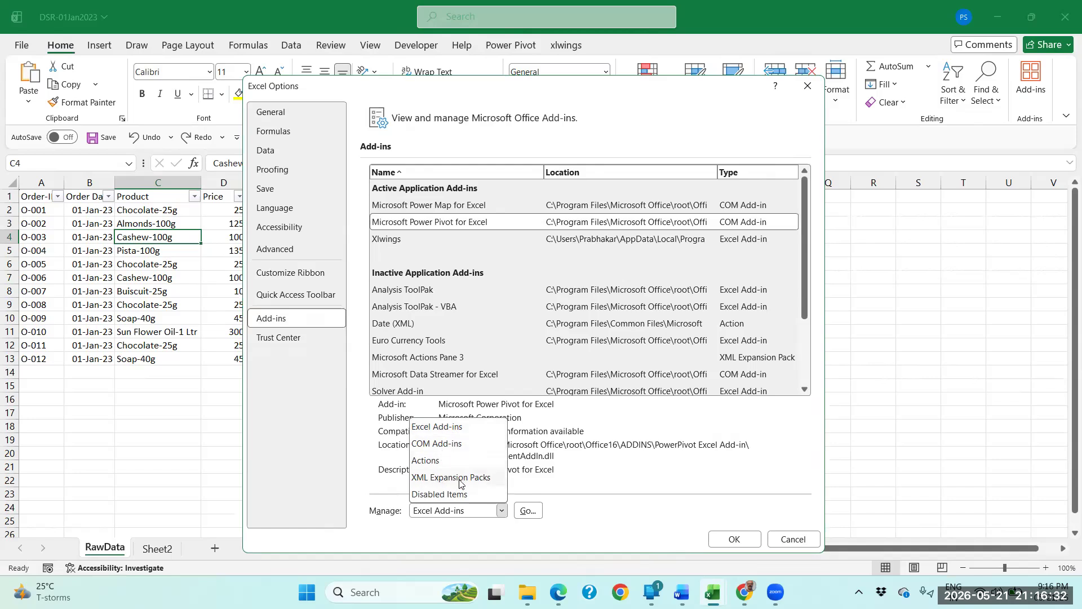
{"action": "left_click", "coordinate": [437, 444]}
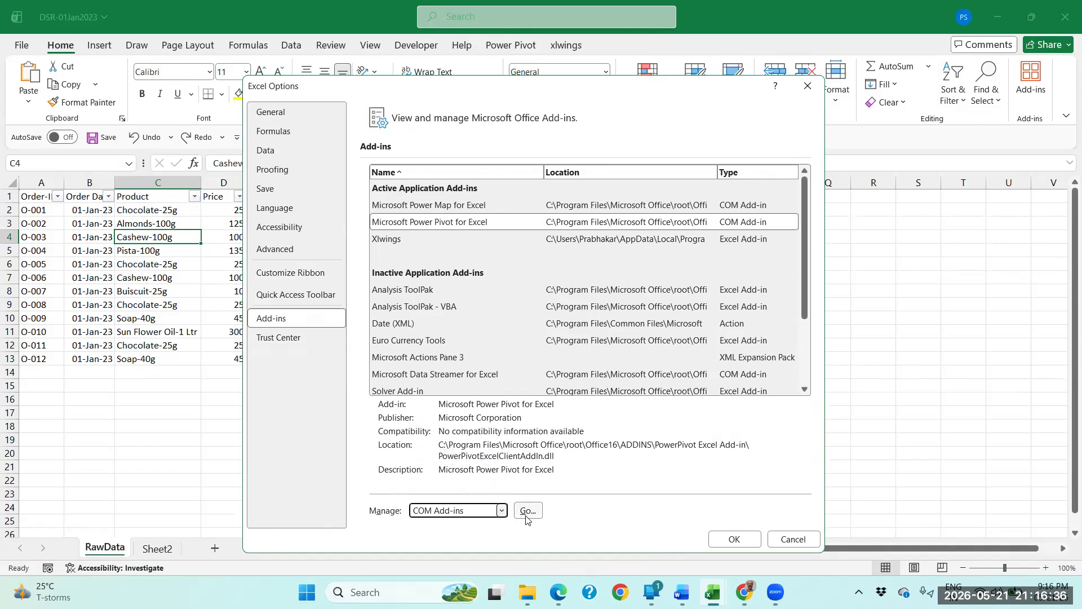
{"action": "left_click", "coordinate": [527, 510]}
{"action": "left_click", "coordinate": [309, 405]}
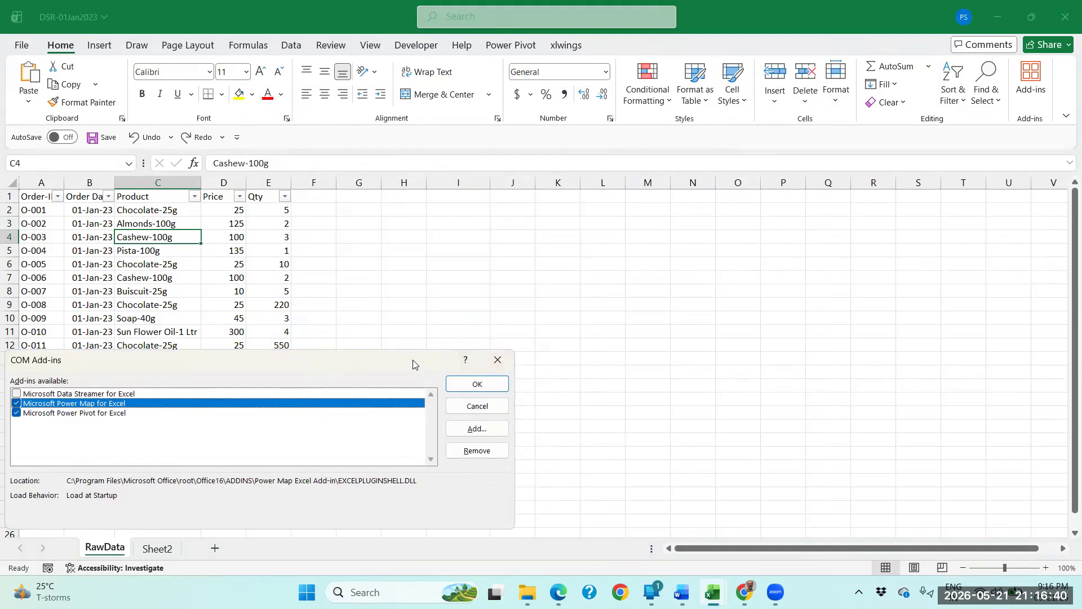
{"action": "left_click_drag", "start_coordinate": [416, 359], "coordinate": [709, 277]}
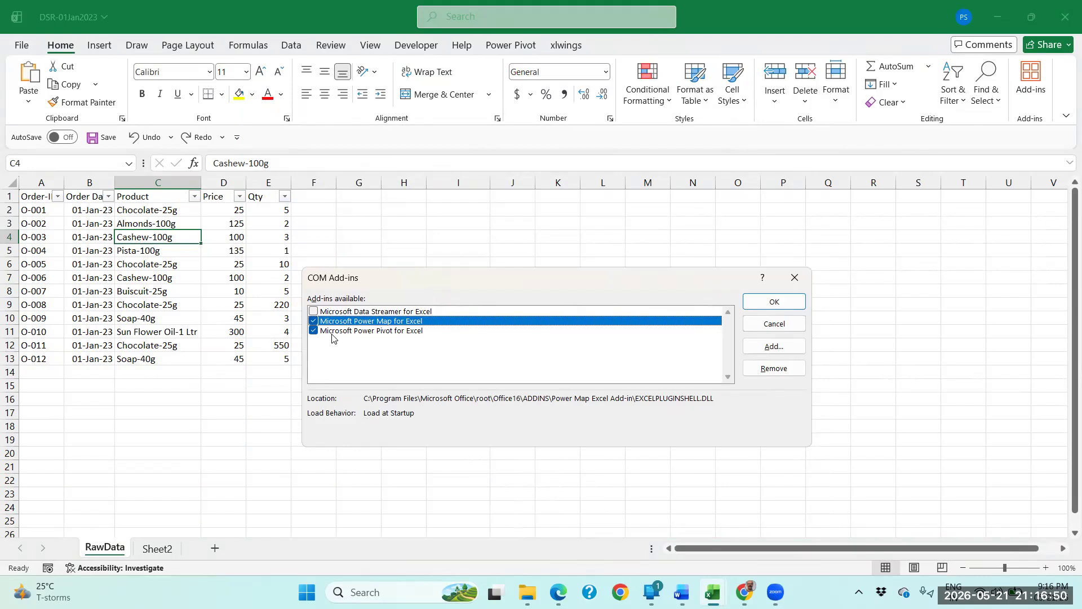
{"action": "left_click", "coordinate": [314, 331]}
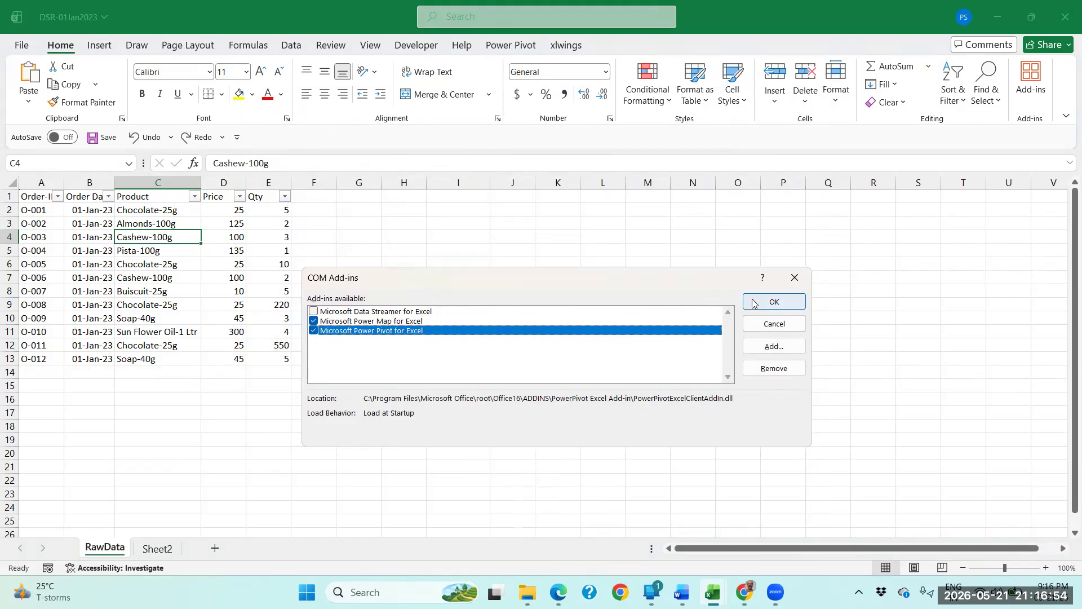
{"action": "left_click", "coordinate": [796, 279]}
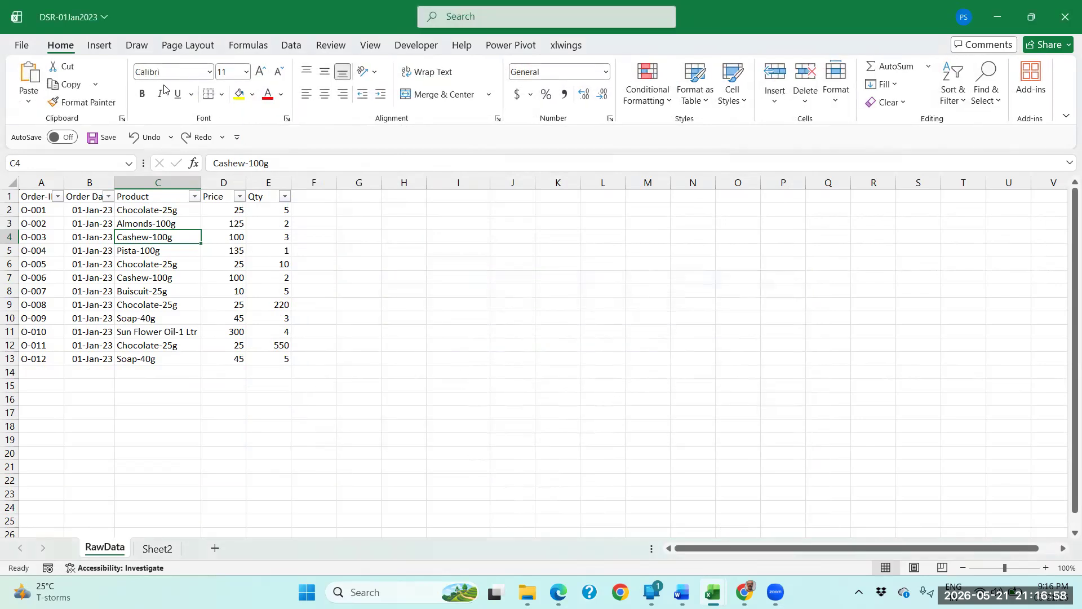
Review the Excel Options add-ins page again, including the add-in types available for managing.
{"action": "right_click", "coordinate": [117, 78]}
{"action": "left_click", "coordinate": [175, 140]}
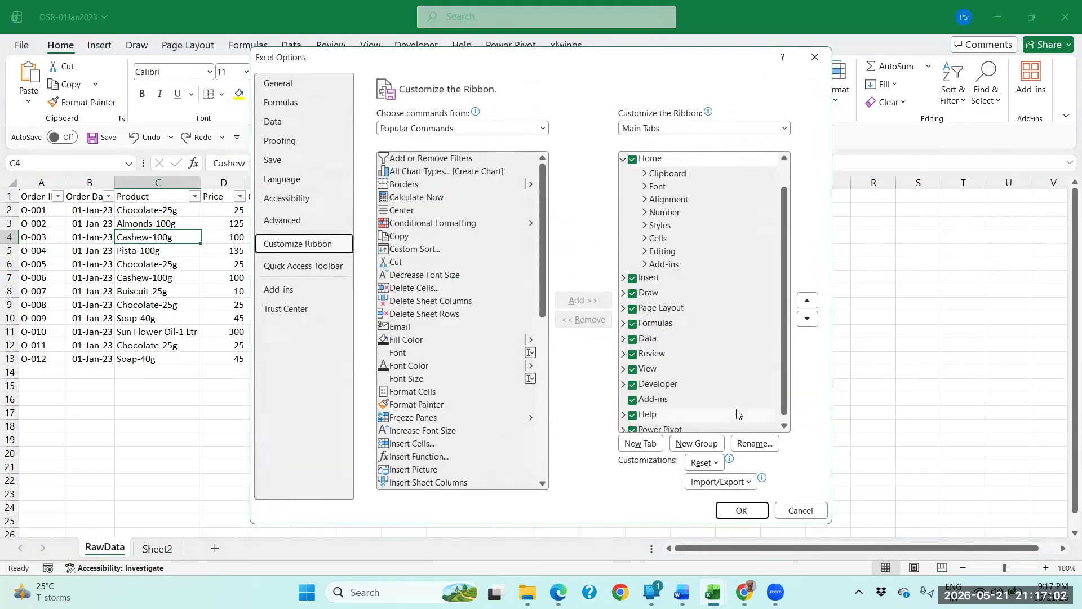
{"action": "scroll", "coordinate": [781, 390], "scroll_direction": "down", "scroll_amount": 1}
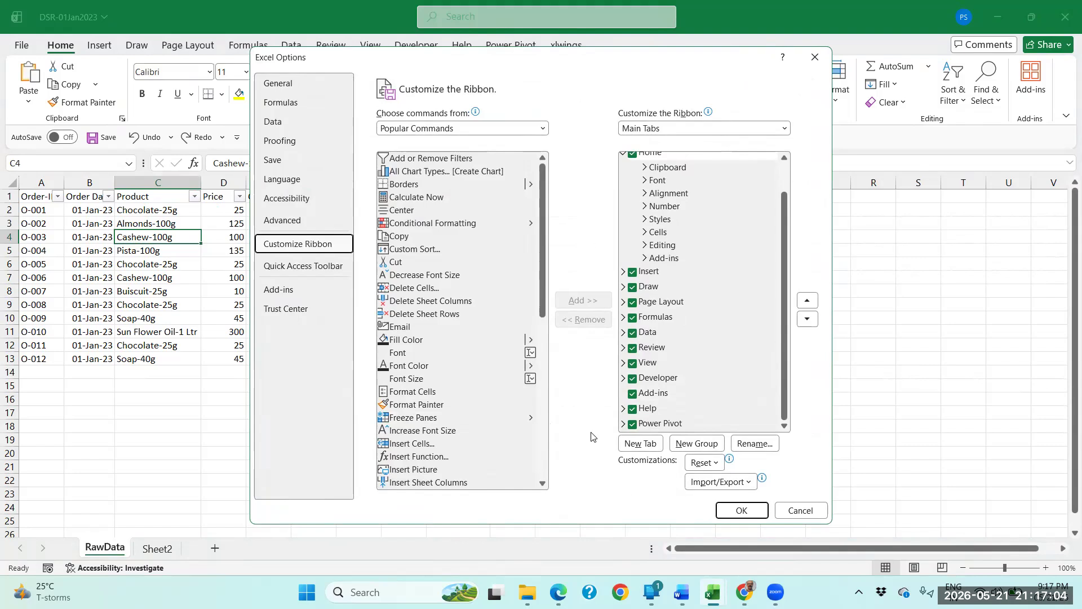
{"action": "left_click", "coordinate": [278, 291]}
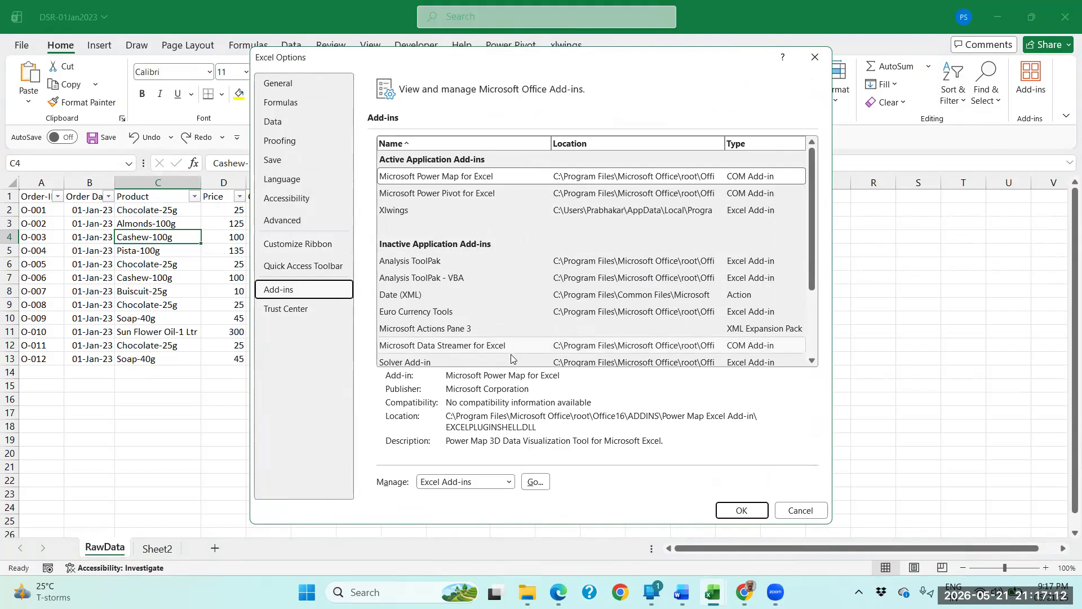
{"action": "left_click", "coordinate": [503, 484]}
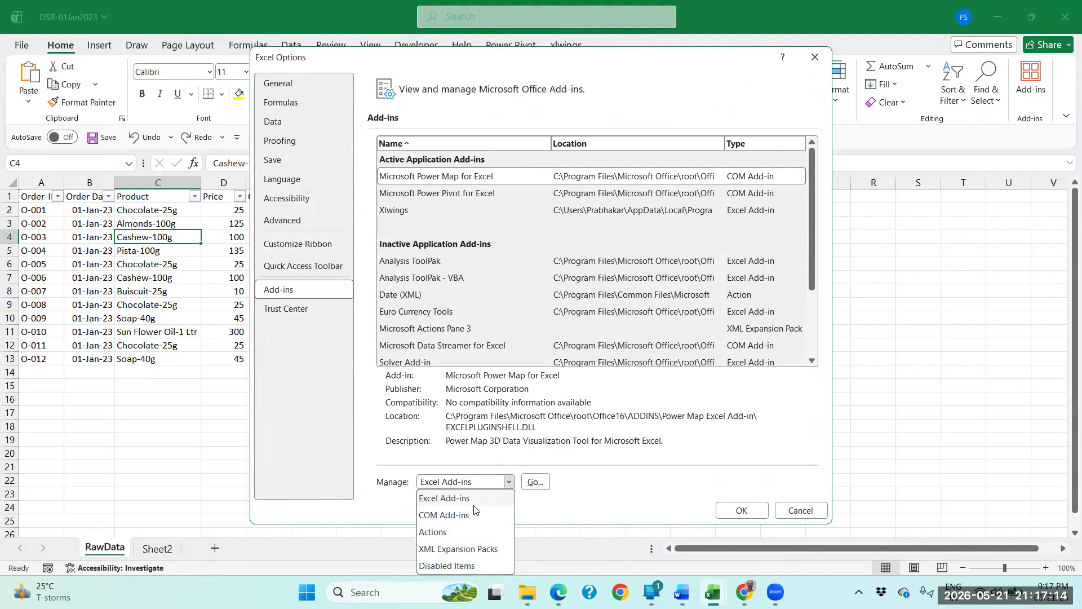
{"action": "left_click", "coordinate": [583, 489]}
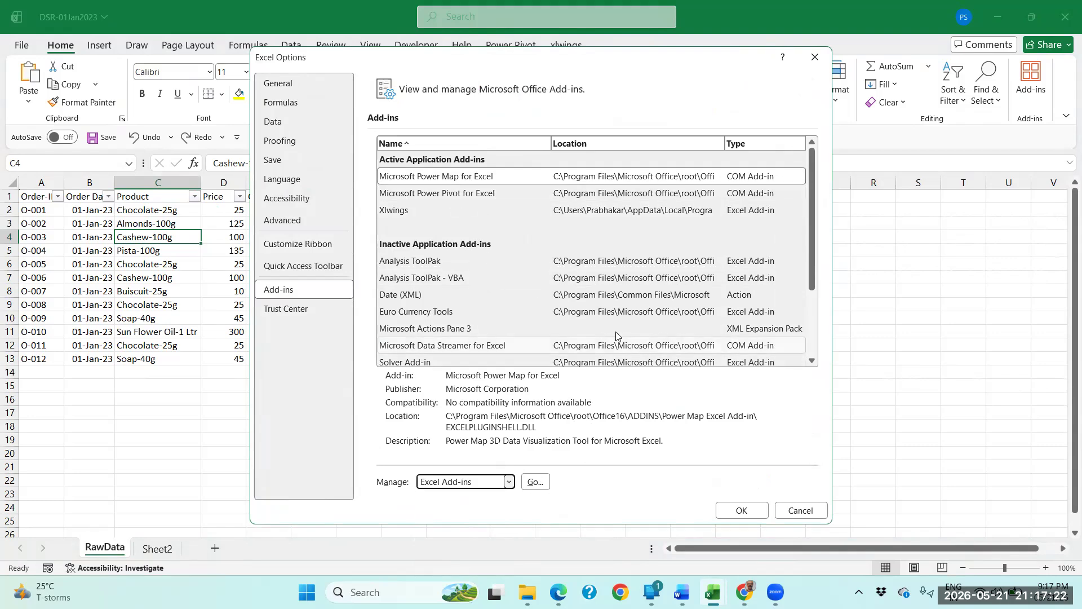
Ensure Power Pivot is enabled among the main tabs in the ribbon customization and apply the options.
{"action": "left_click", "coordinate": [299, 247]}
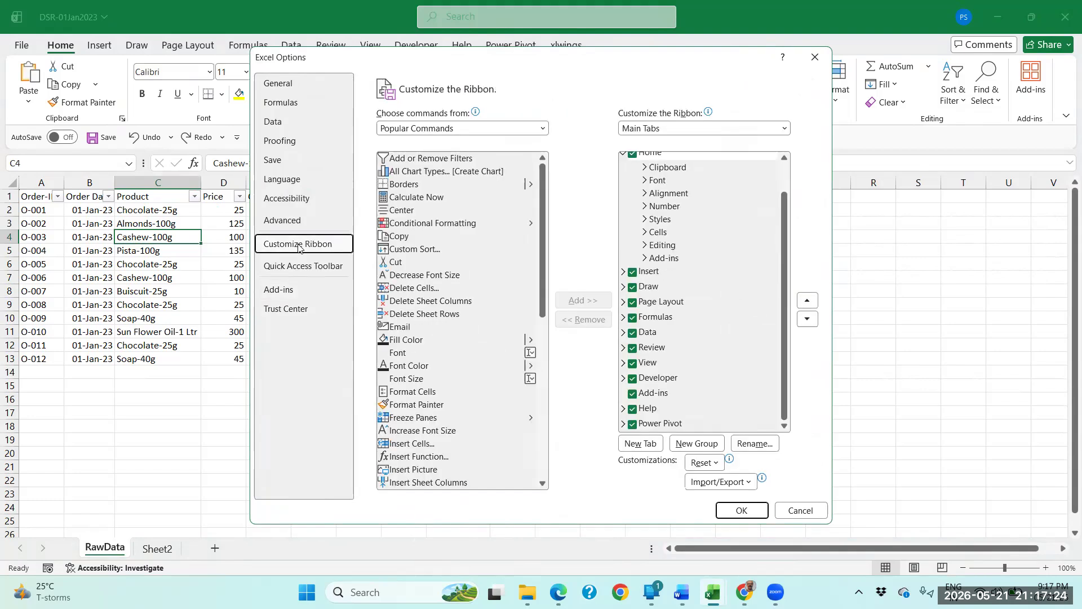
{"action": "left_click", "coordinate": [633, 424]}
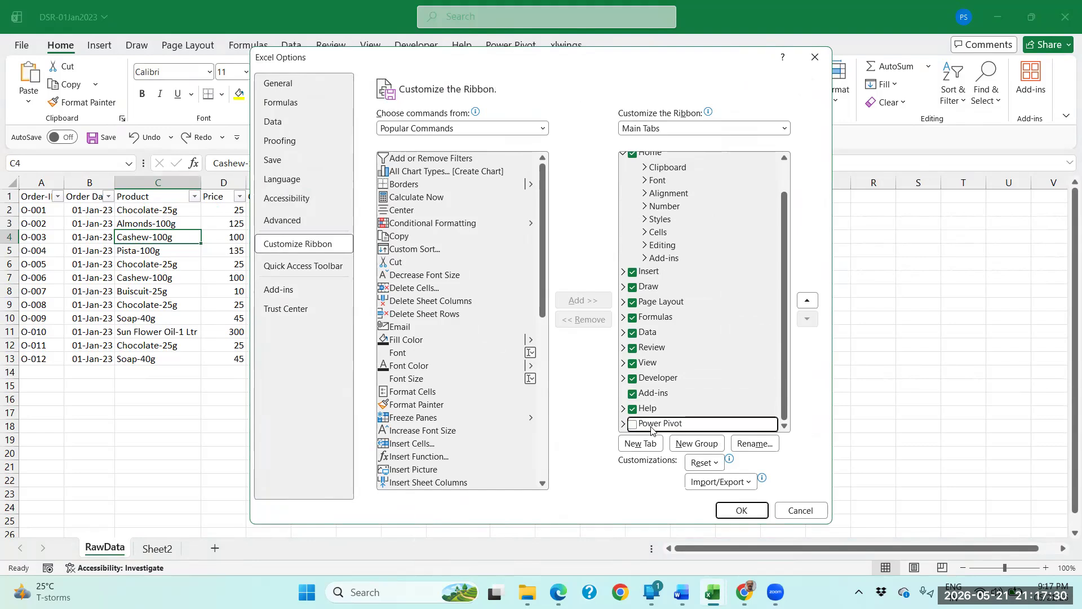
{"action": "left_click", "coordinate": [633, 424]}
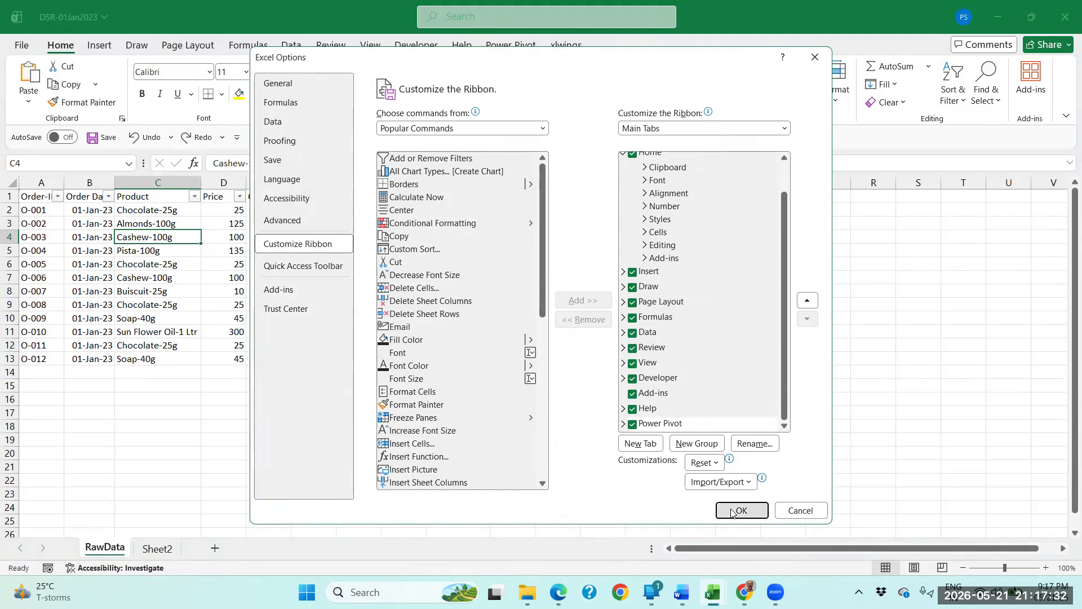
{"action": "left_click", "coordinate": [742, 511]}
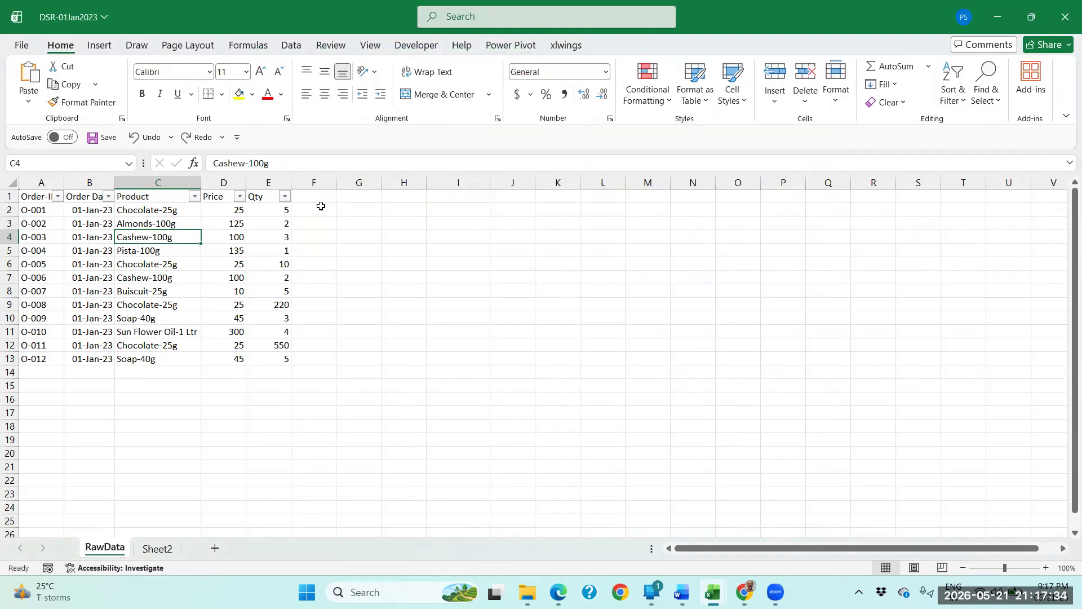
Examine the RawData records in A1:E13, in particular the Price and Qty columns.
{"action": "left_click_drag", "start_coordinate": [34, 196], "coordinate": [275, 358]}
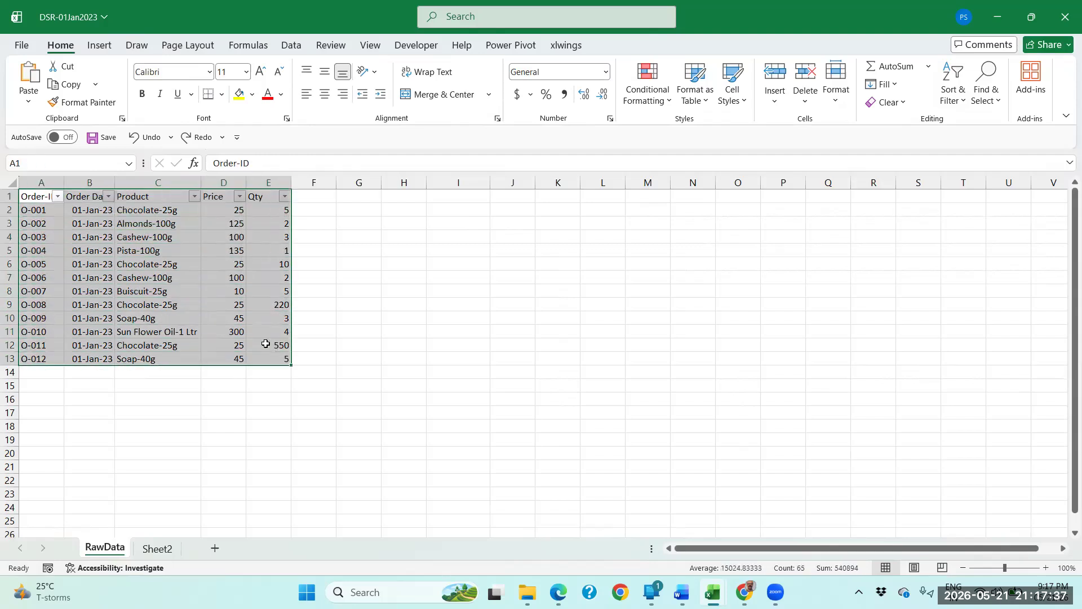
{"action": "left_click", "coordinate": [178, 238]}
{"action": "left_click", "coordinate": [303, 199]}
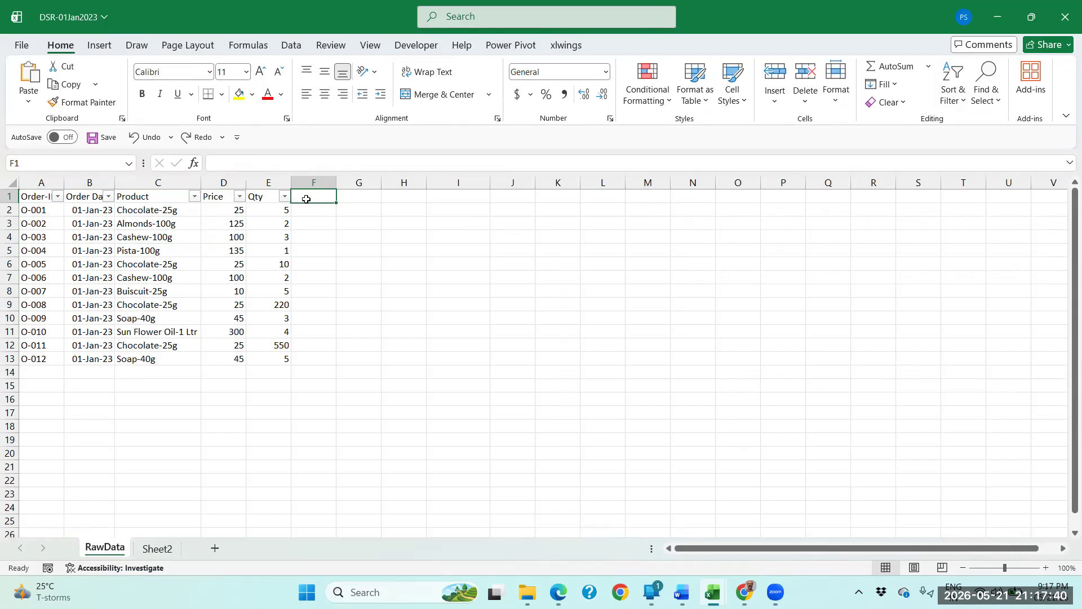
{"action": "left_click_drag", "start_coordinate": [228, 200], "coordinate": [231, 318]}
{"action": "left_click_drag", "start_coordinate": [273, 198], "coordinate": [270, 318]}
Look over the available PivotTable data source options for the range A1:E13 without creating a PivotTable.
{"action": "left_click_drag", "start_coordinate": [39, 195], "coordinate": [265, 359]}
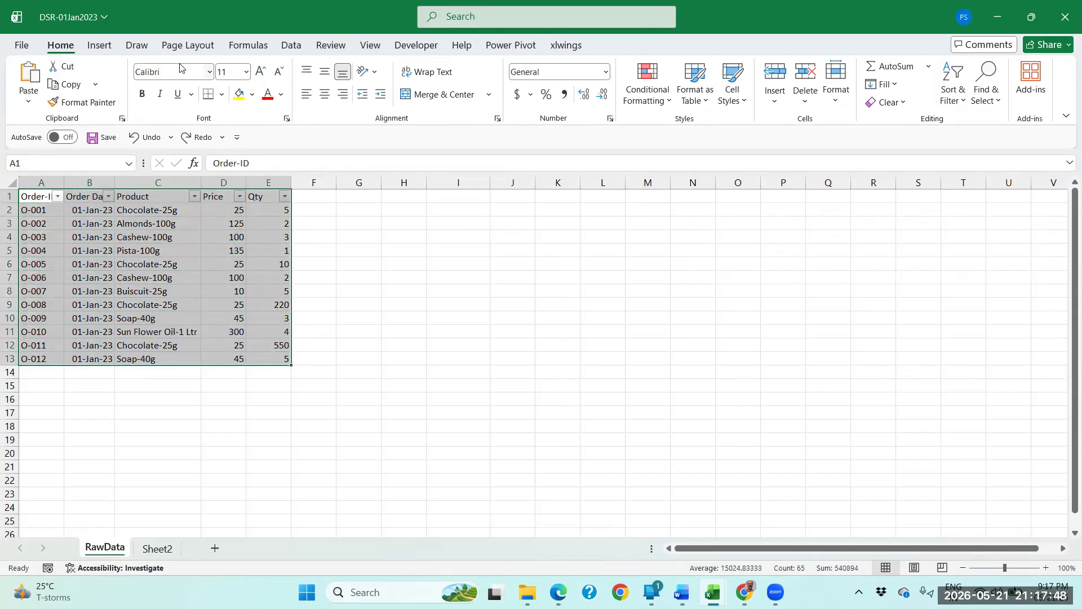
{"action": "left_click", "coordinate": [291, 45]}
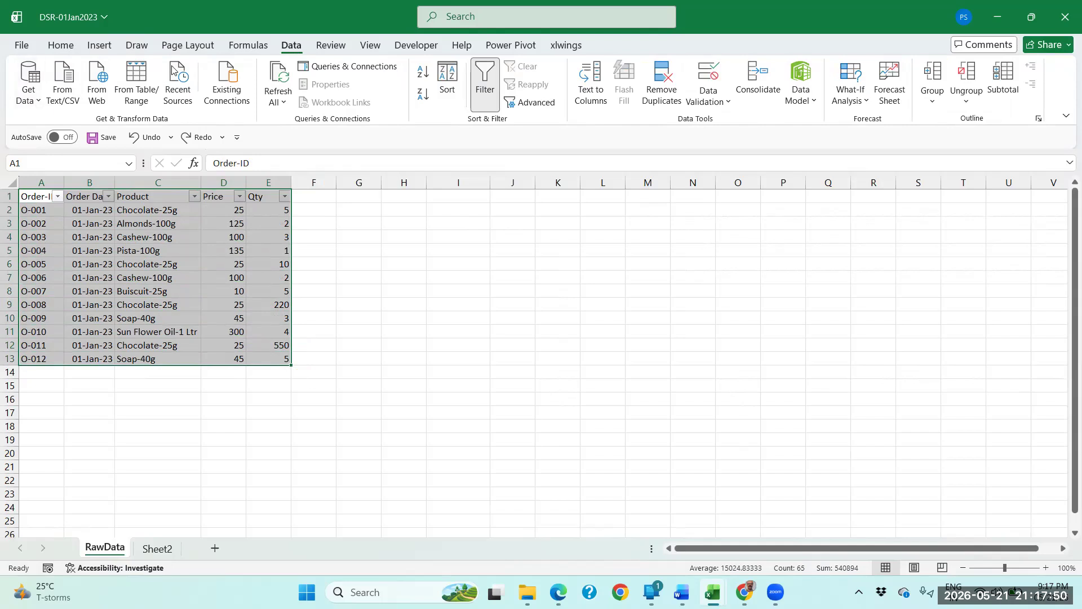
{"action": "left_click", "coordinate": [106, 47]}
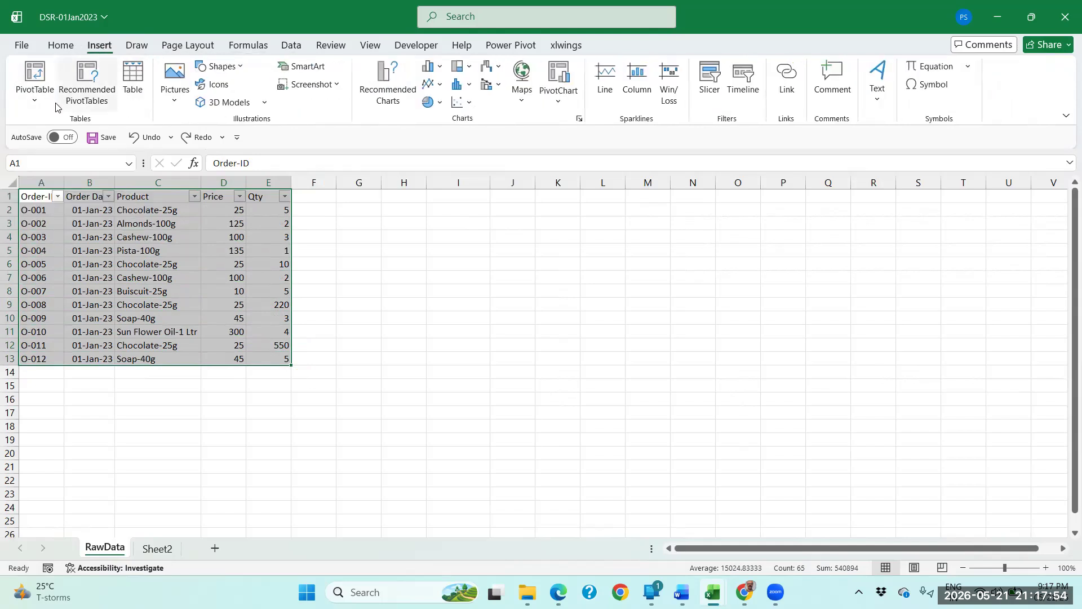
{"action": "left_click", "coordinate": [36, 102]}
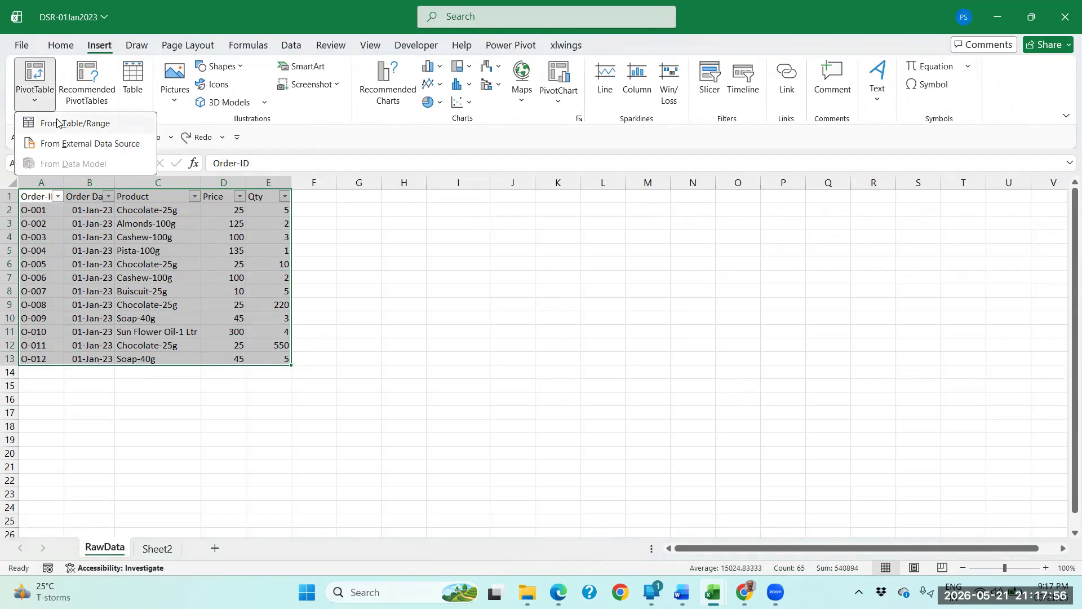
{"action": "left_click", "coordinate": [274, 221]}
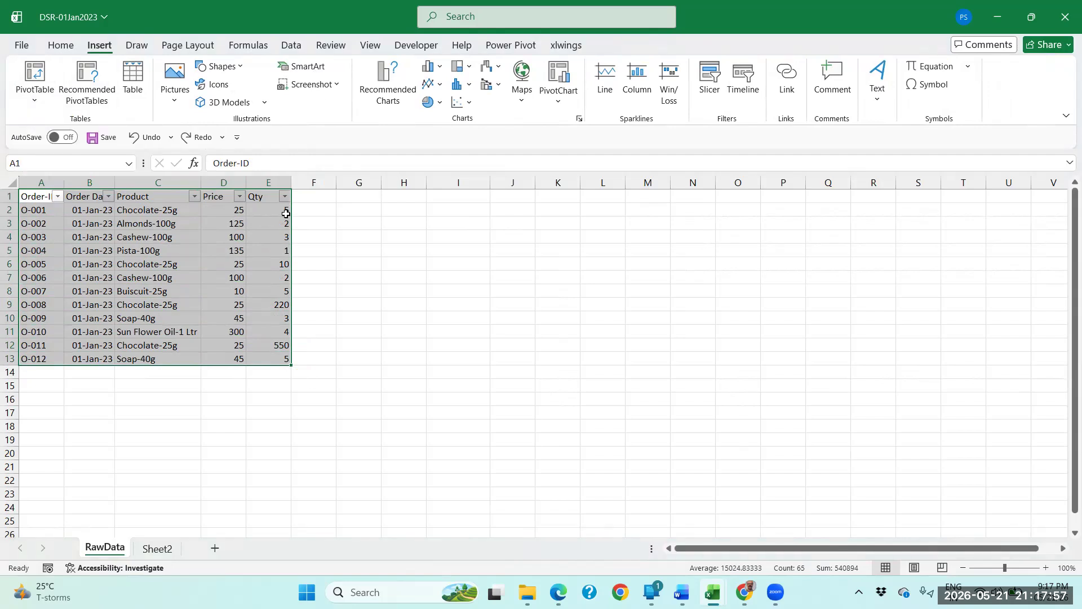
{"action": "left_click", "coordinate": [251, 241]}
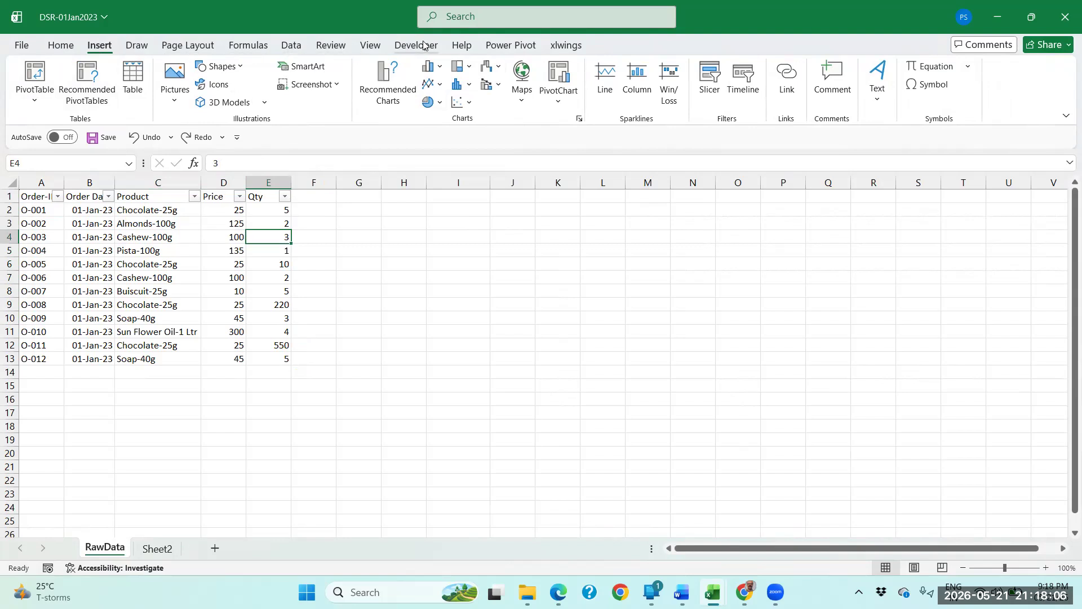
Open the workbook's Data Model in the Power Pivot window.
{"action": "left_click", "coordinate": [514, 47]}
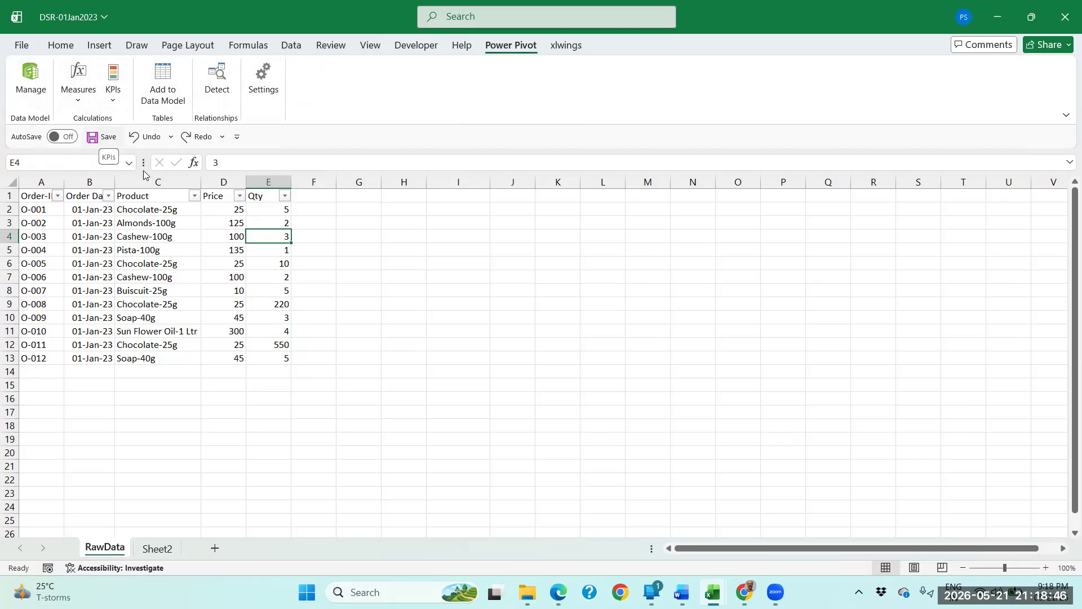
{"action": "left_click", "coordinate": [255, 196]}
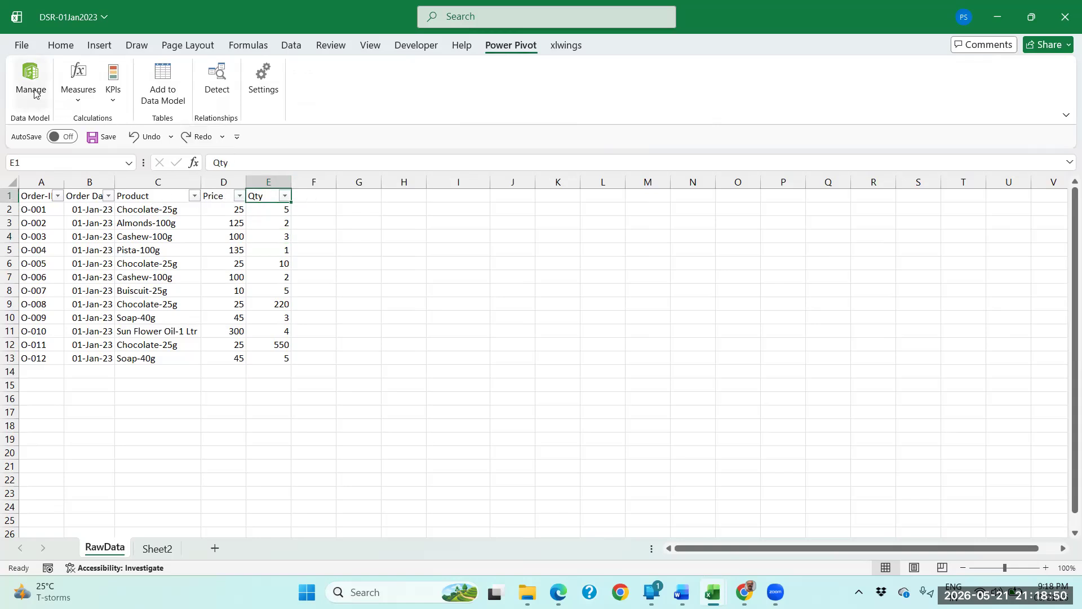
{"action": "left_click", "coordinate": [31, 85]}
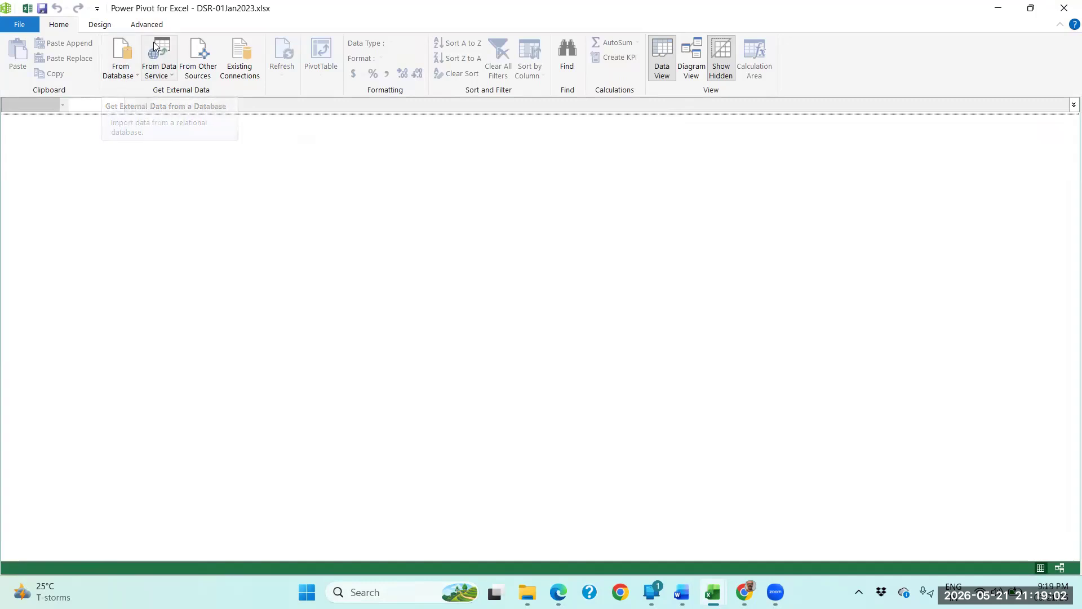
Restore the Power Pivot window from full screen, then move and enlarge it clear of the RawData records.
{"action": "double_click", "coordinate": [382, 20]}
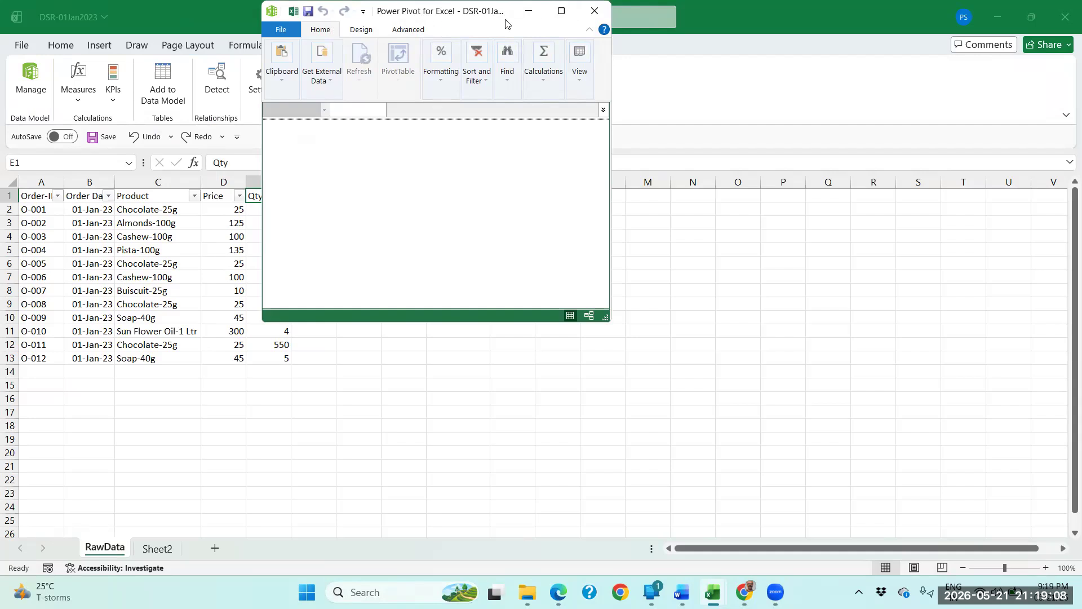
{"action": "left_click_drag", "start_coordinate": [506, 23], "coordinate": [782, 163]}
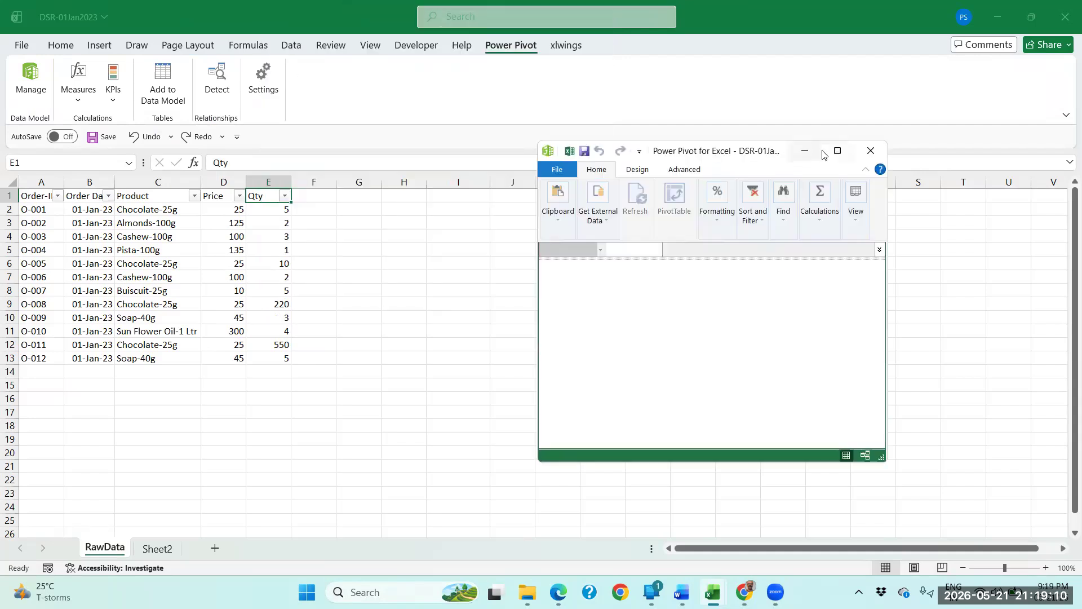
{"action": "mouse_move", "coordinate": [837, 152]}
{"action": "left_click_drag", "start_coordinate": [887, 379], "coordinate": [1023, 379]}
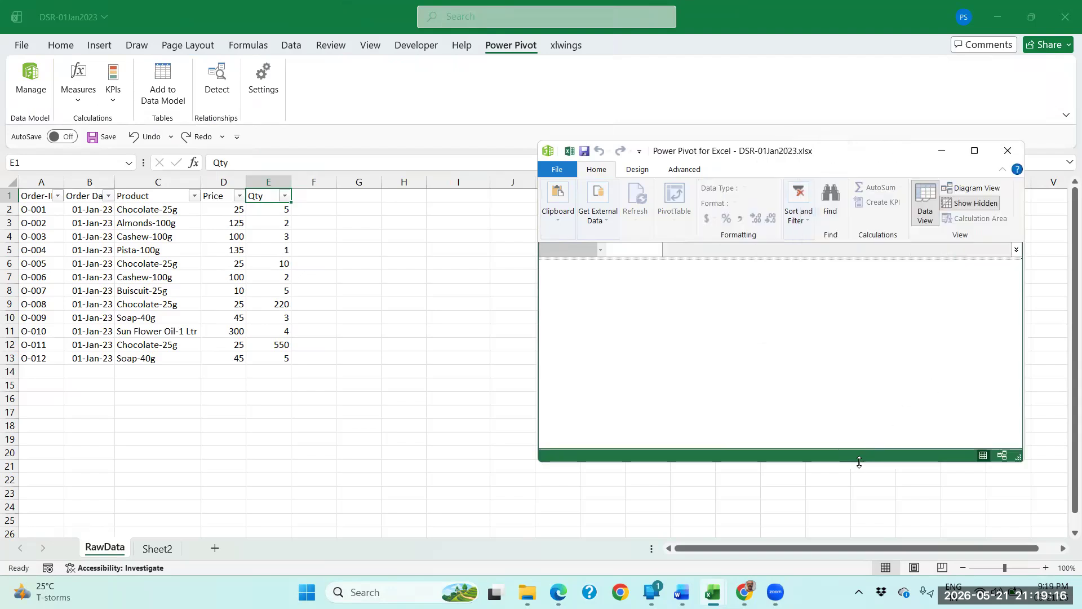
{"action": "left_click_drag", "start_coordinate": [859, 462], "coordinate": [859, 555]}
Bring the DSR-01Jan2023 worksheet forward and restore its window from full screen to a smaller size.
{"action": "left_click", "coordinate": [333, 307]}
{"action": "left_click", "coordinate": [310, 250]}
{"action": "left_click", "coordinate": [310, 198]}
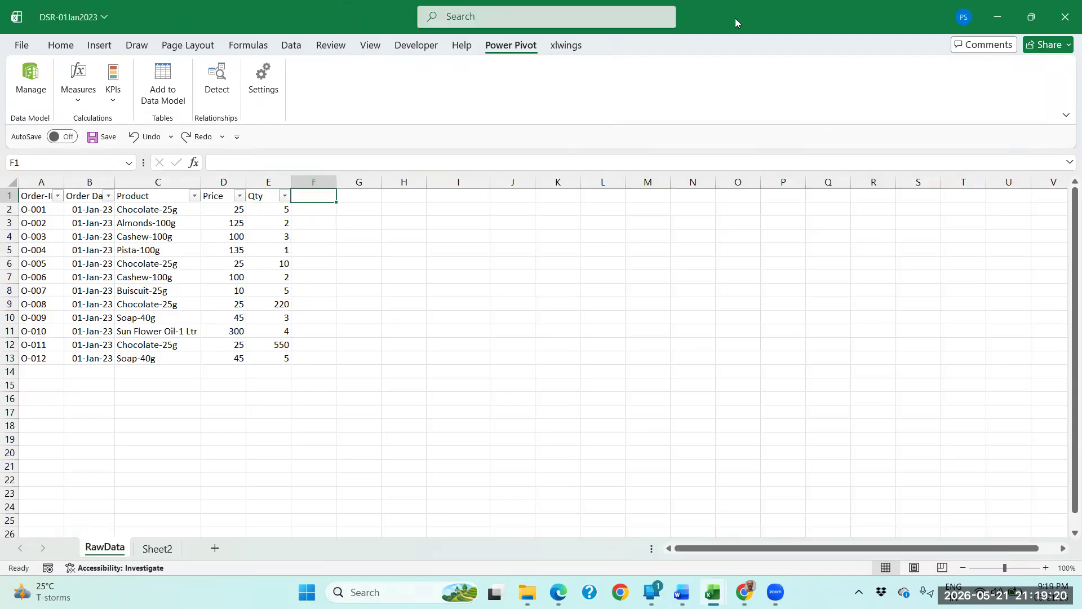
{"action": "double_click", "coordinate": [736, 18]}
Restore the Macro Enabled workbook from full screen and close it.
{"action": "left_click", "coordinate": [279, 23]}
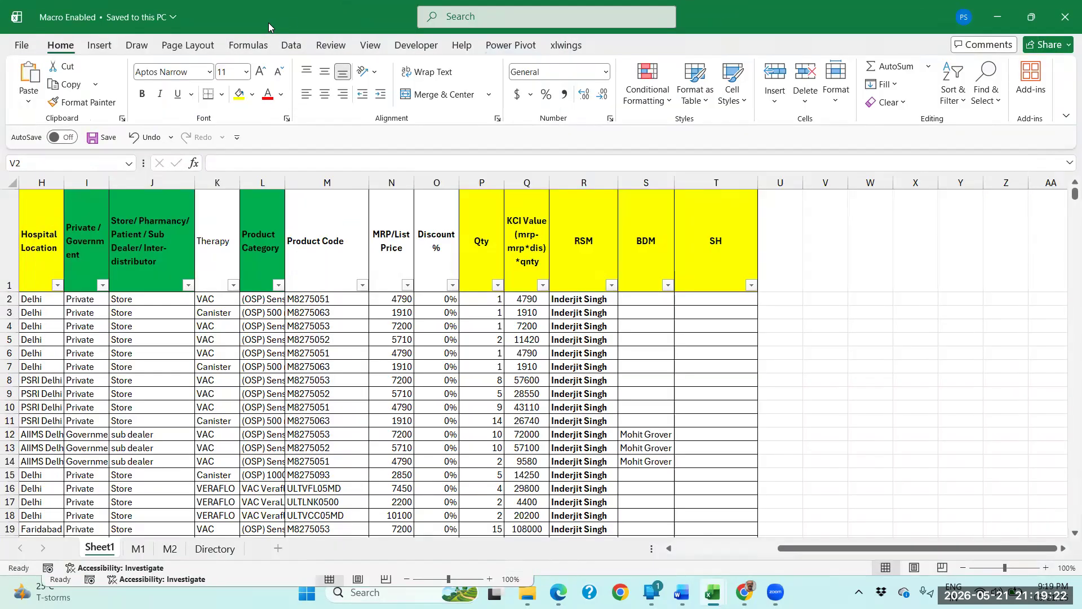
{"action": "double_click", "coordinate": [268, 23]}
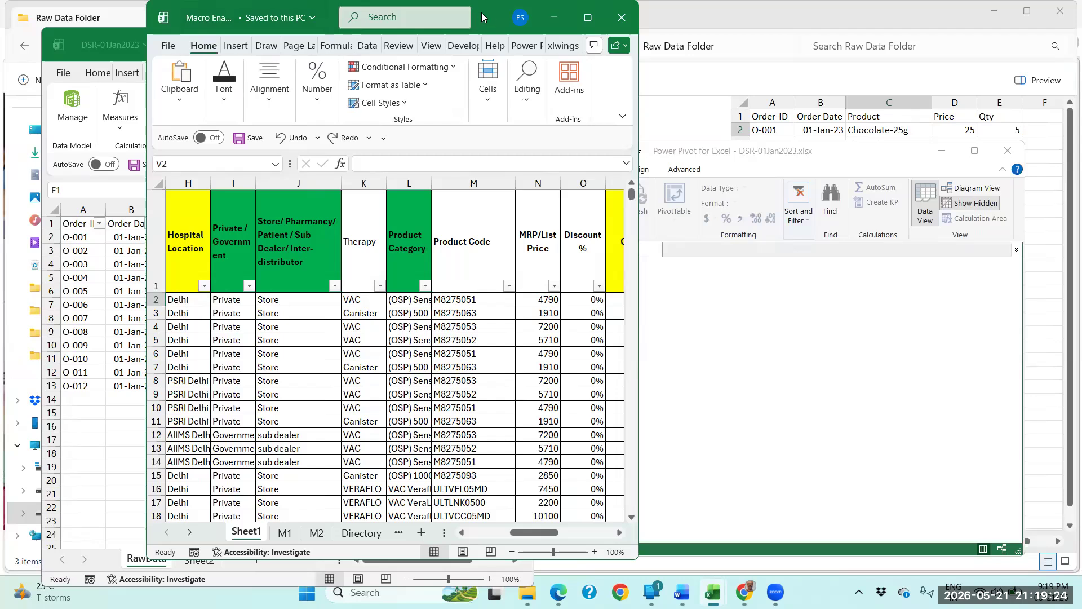
{"action": "left_click_drag", "start_coordinate": [481, 12], "coordinate": [332, 15]}
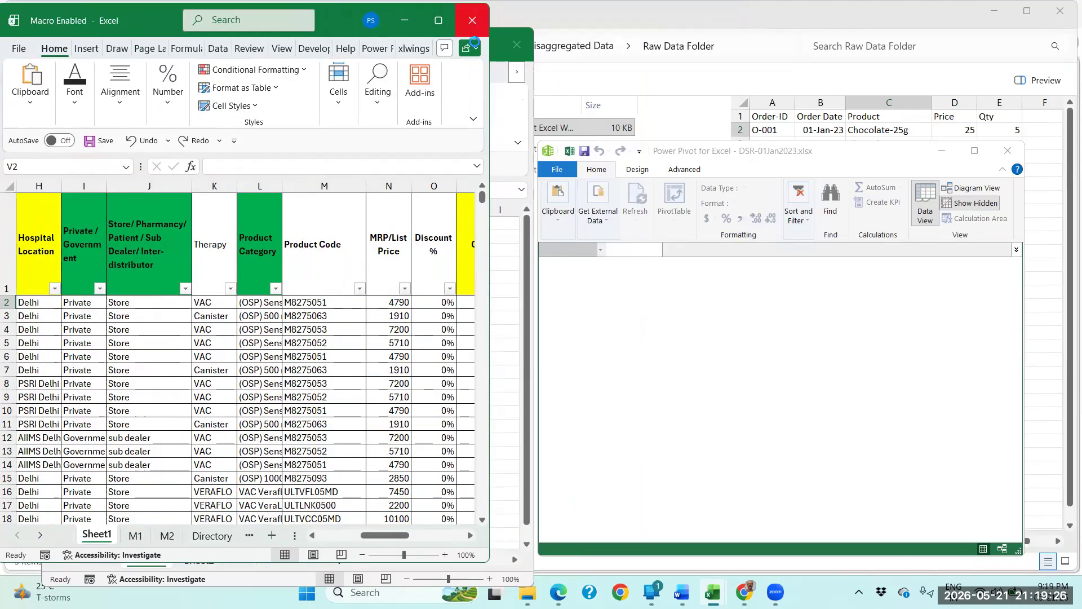
{"action": "left_click", "coordinate": [471, 22]}
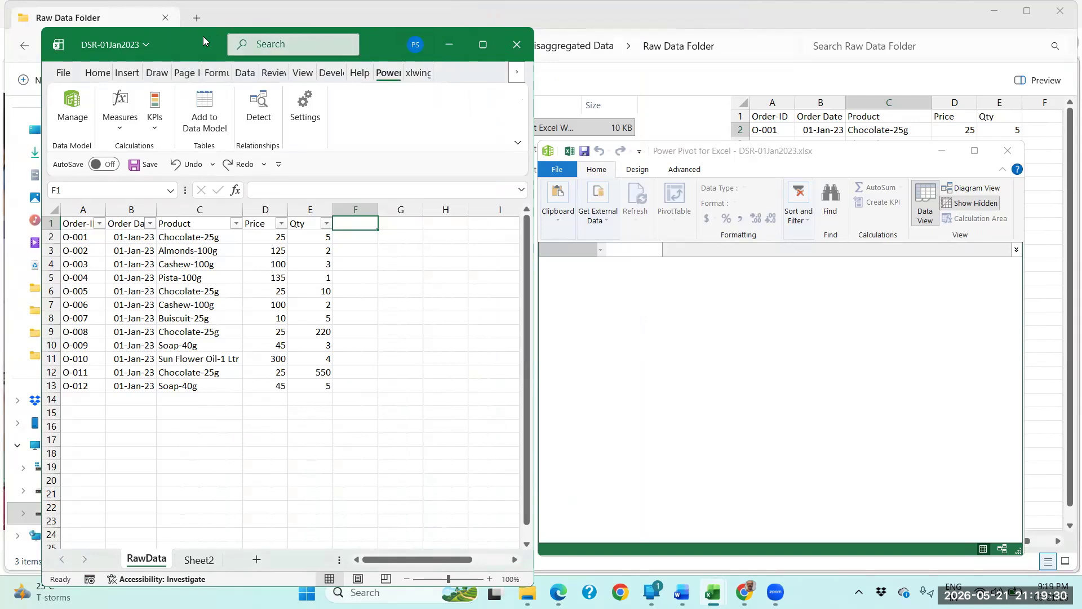
Arrange the DSR-01Jan2023 workbook and Power Pivot windows side by side, extending the Power Pivot window to a similar height.
{"action": "left_click_drag", "start_coordinate": [466, 33], "coordinate": [431, 14]}
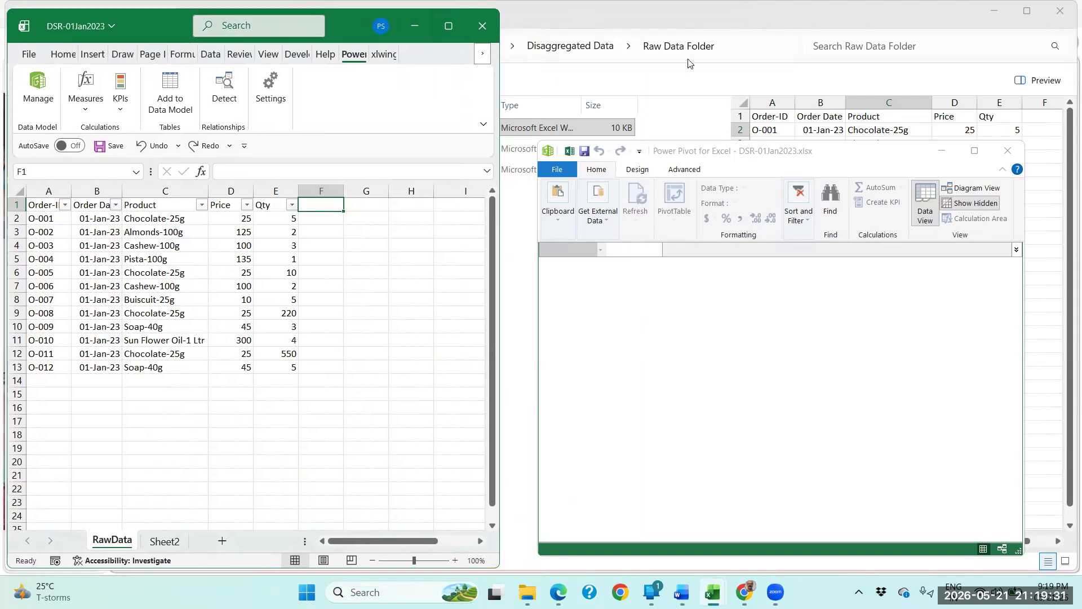
{"action": "left_click", "coordinate": [747, 158]}
{"action": "left_click_drag", "start_coordinate": [747, 158], "coordinate": [714, 35]}
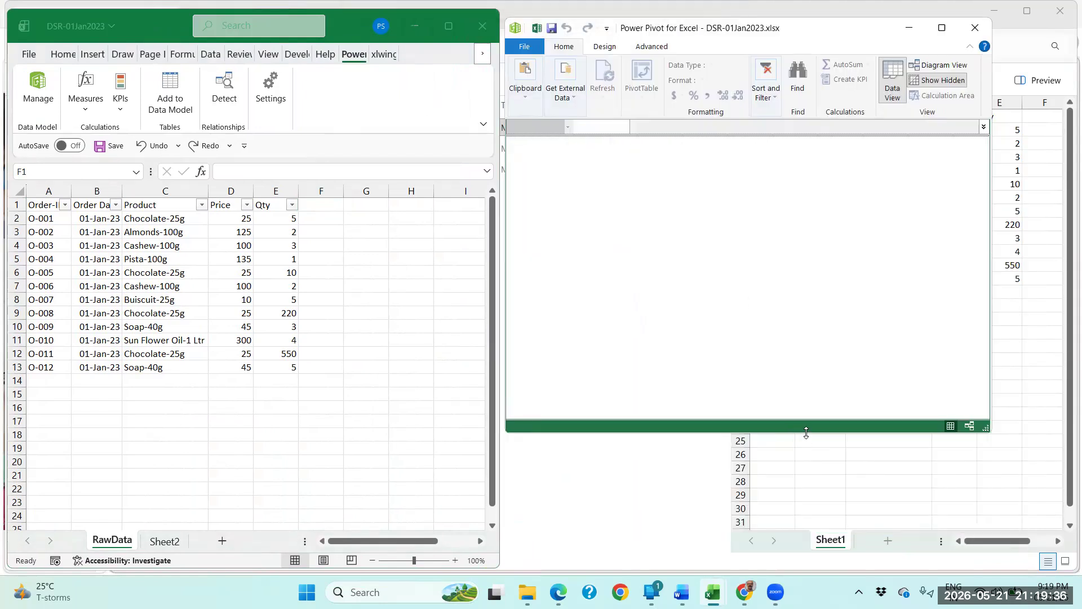
{"action": "left_click_drag", "start_coordinate": [806, 432], "coordinate": [811, 553]}
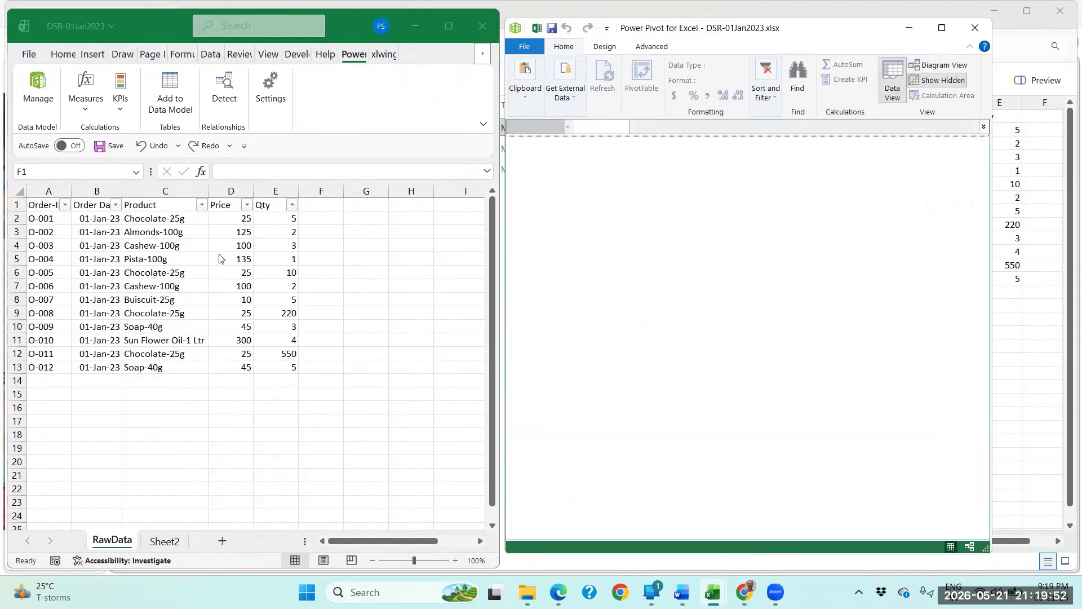
Examine the order records in RawData range A1:E13 alongside the empty Power Pivot window.
{"action": "left_click", "coordinate": [225, 223]}
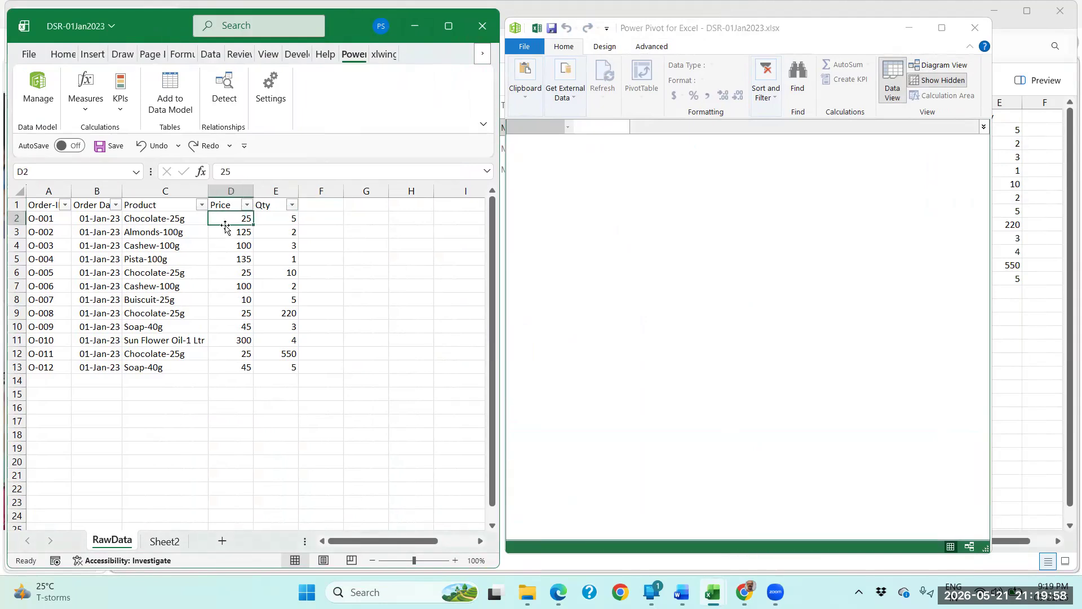
{"action": "left_click", "coordinate": [878, 28]}
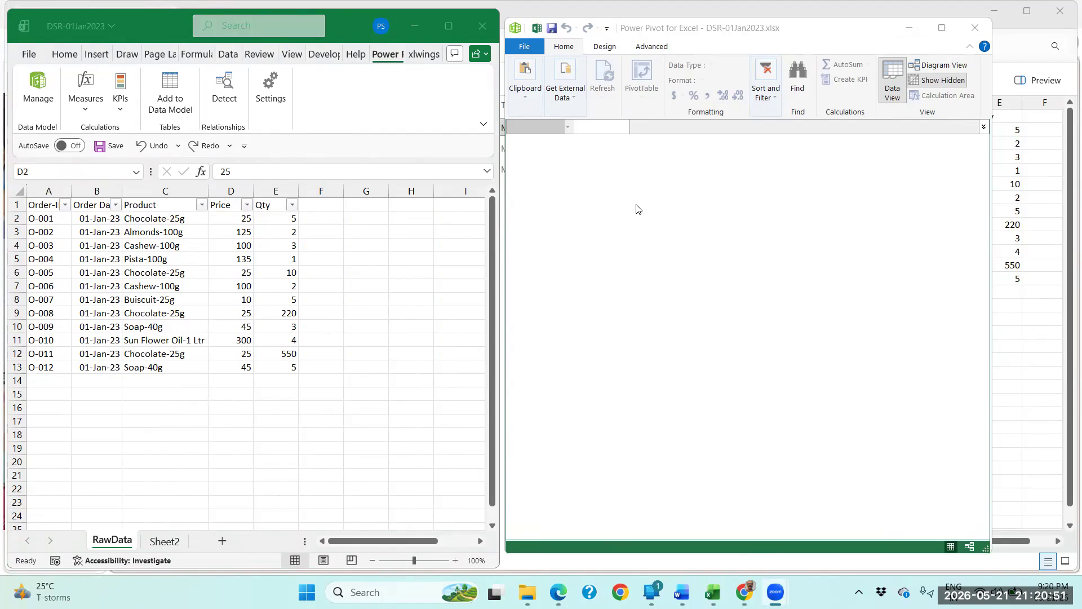
{"action": "left_click", "coordinate": [277, 243]}
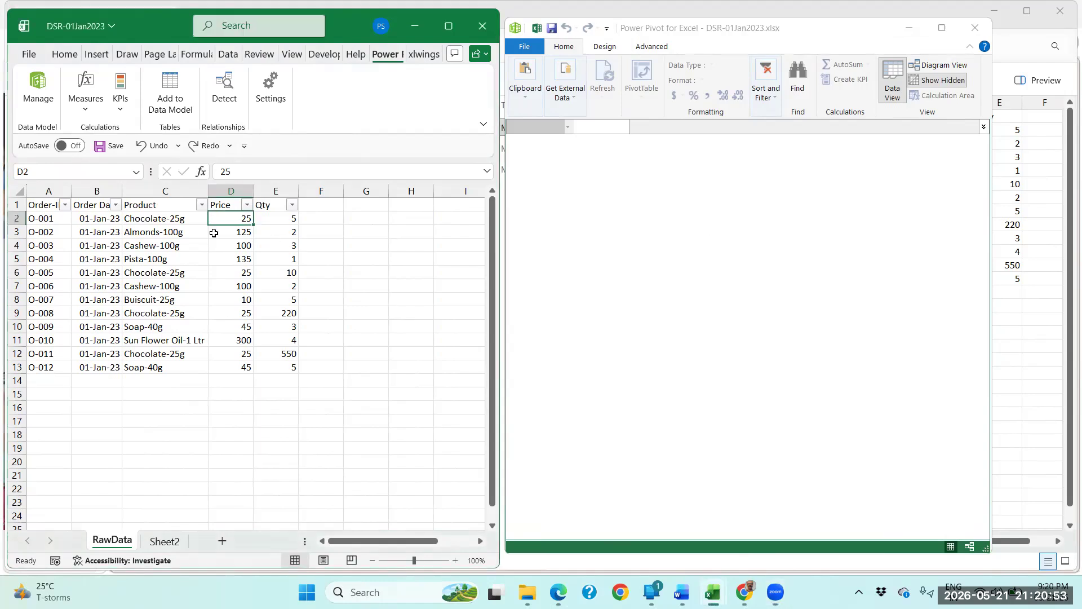
{"action": "left_click_drag", "start_coordinate": [43, 206], "coordinate": [270, 370]}
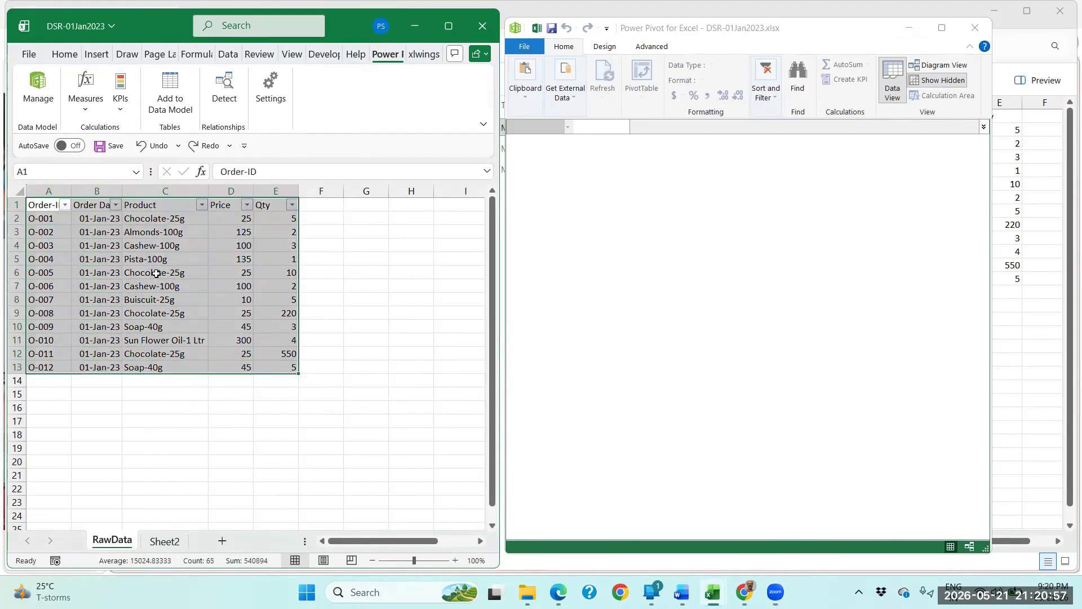
{"action": "left_click_drag", "start_coordinate": [158, 265], "coordinate": [163, 252]}
{"action": "left_click", "coordinate": [82, 251]}
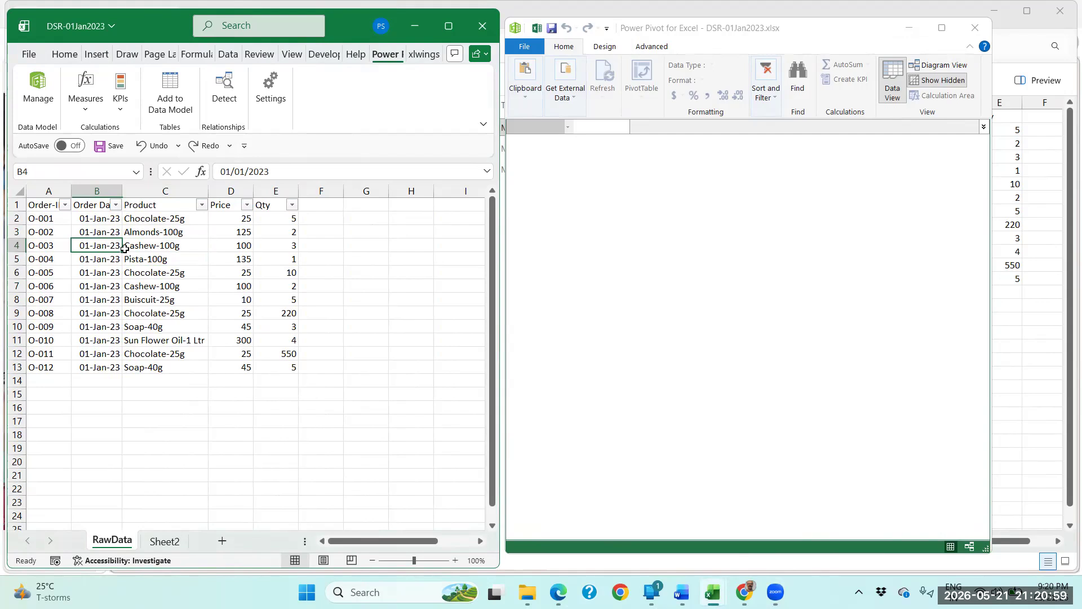
Add the RawData range A1:E13 to the Data Model as a table with headers.
{"action": "left_click", "coordinate": [232, 245]}
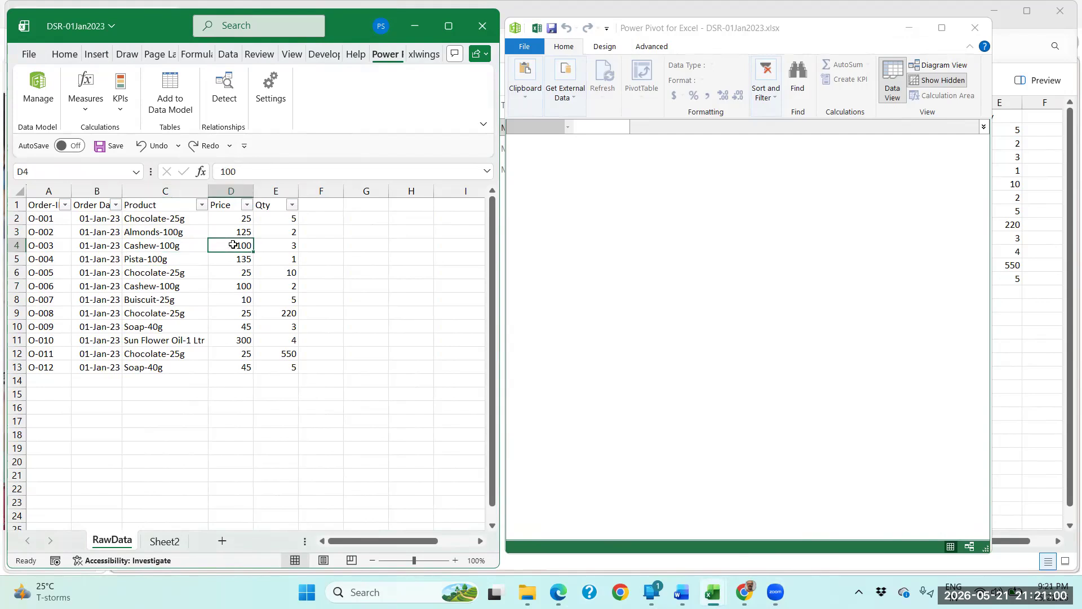
{"action": "left_click", "coordinate": [176, 94]}
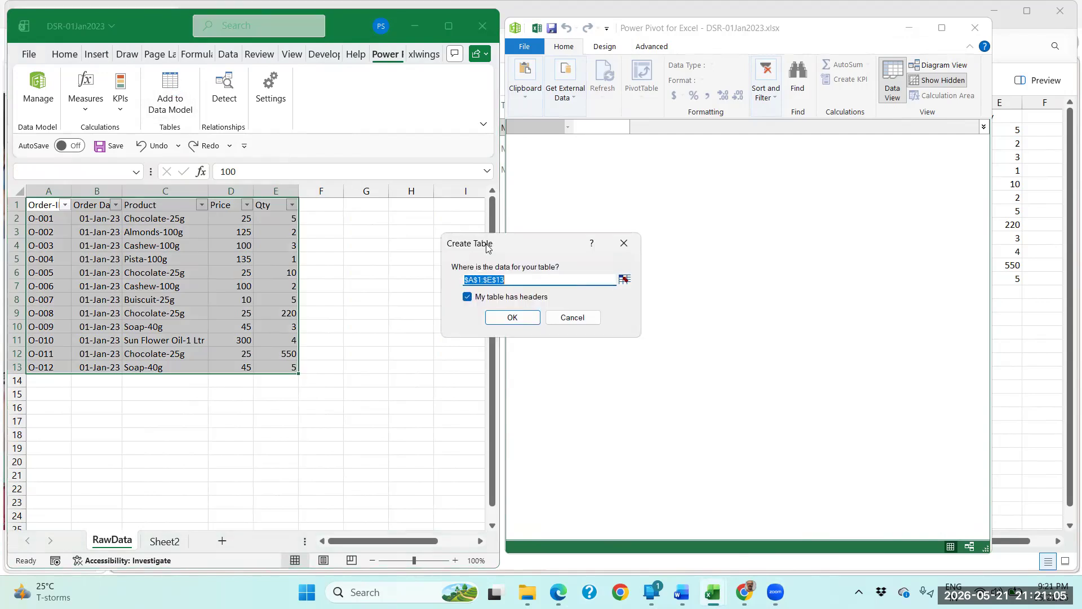
{"action": "left_click_drag", "start_coordinate": [499, 248], "coordinate": [438, 213]}
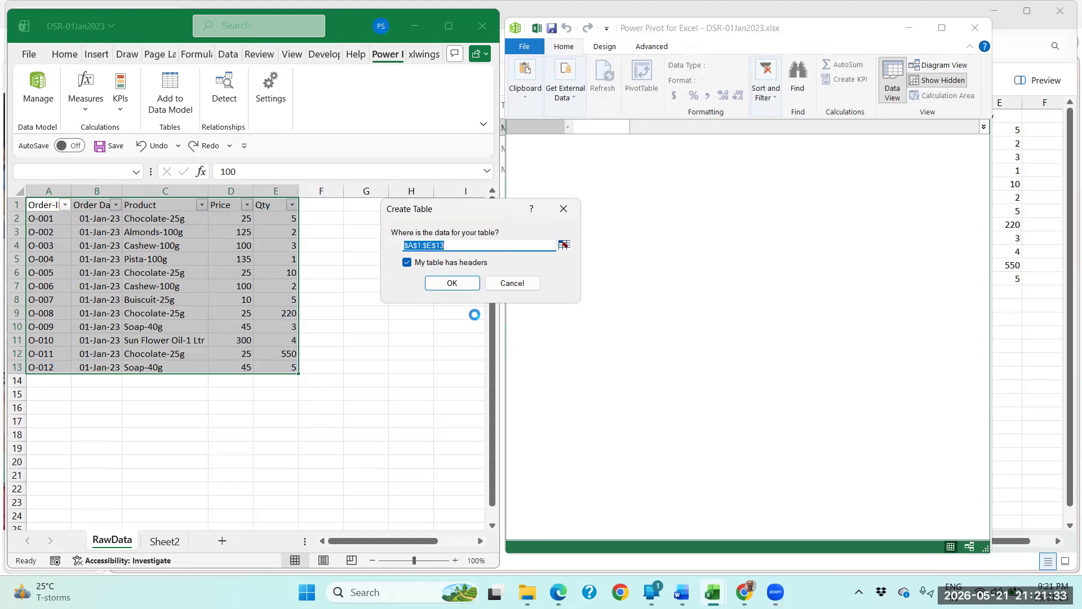
{"action": "left_click", "coordinate": [459, 285]}
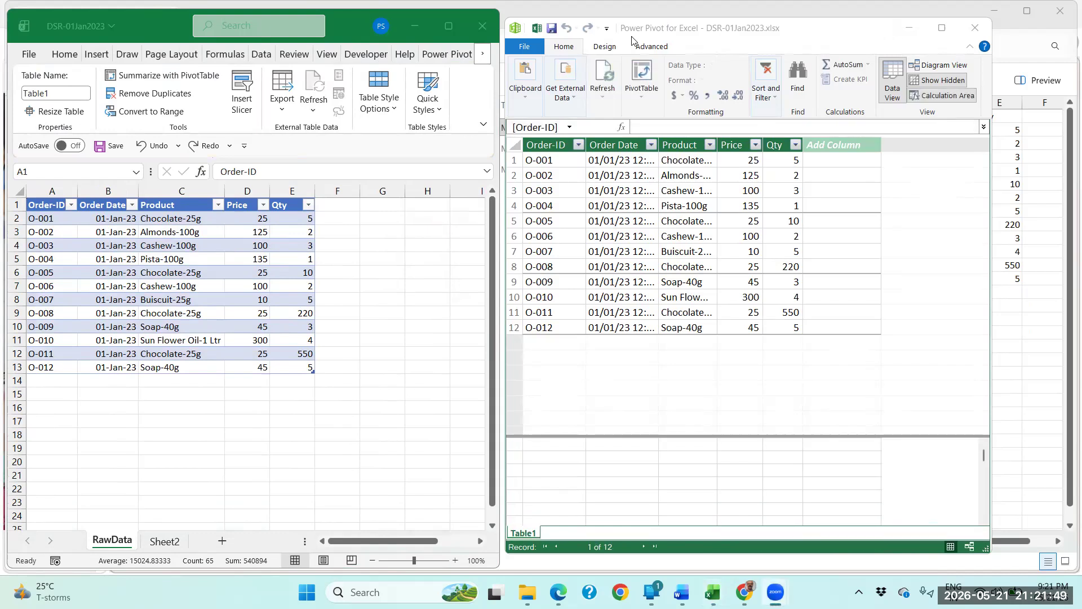
Rename the RawData Excel table as DSR_1JanTable.
{"action": "left_click", "coordinate": [670, 41]}
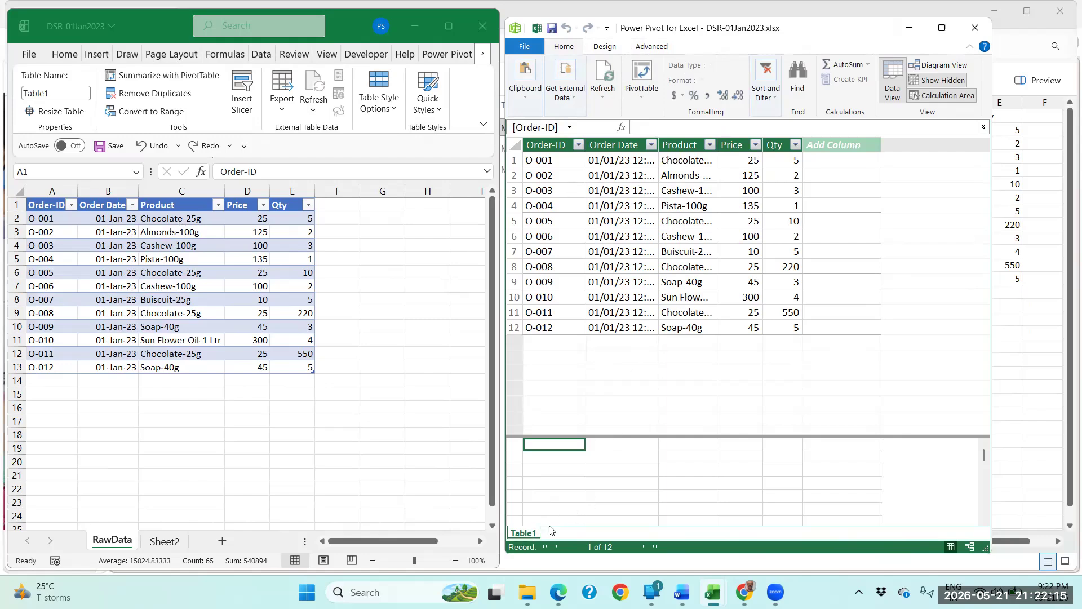
{"action": "left_click", "coordinate": [54, 94]}
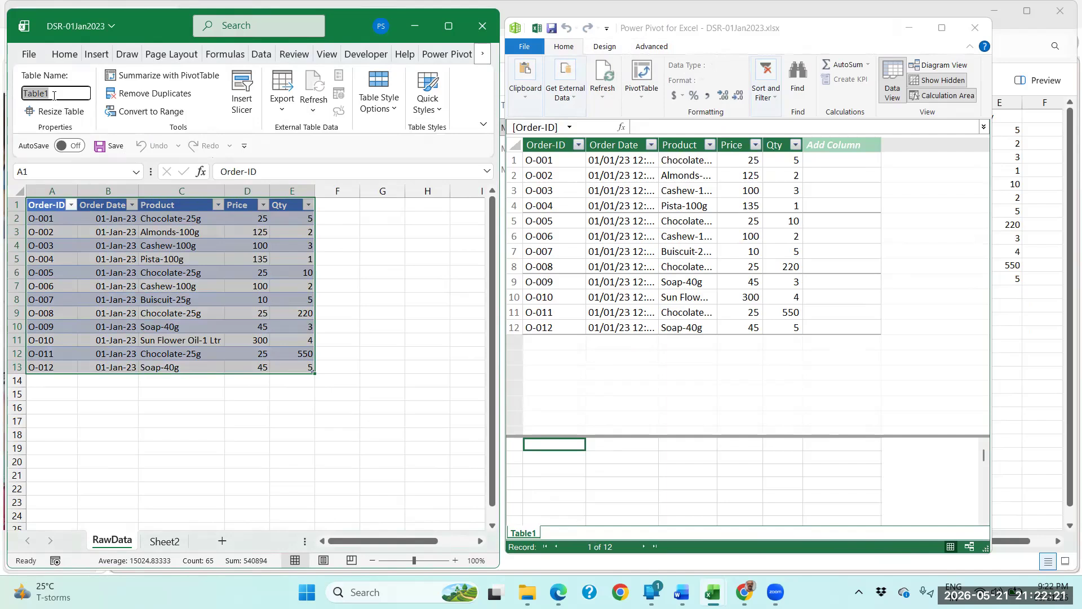
{"action": "type", "text": "DS"}
{"action": "type", "text": "R_1JanTabl"}
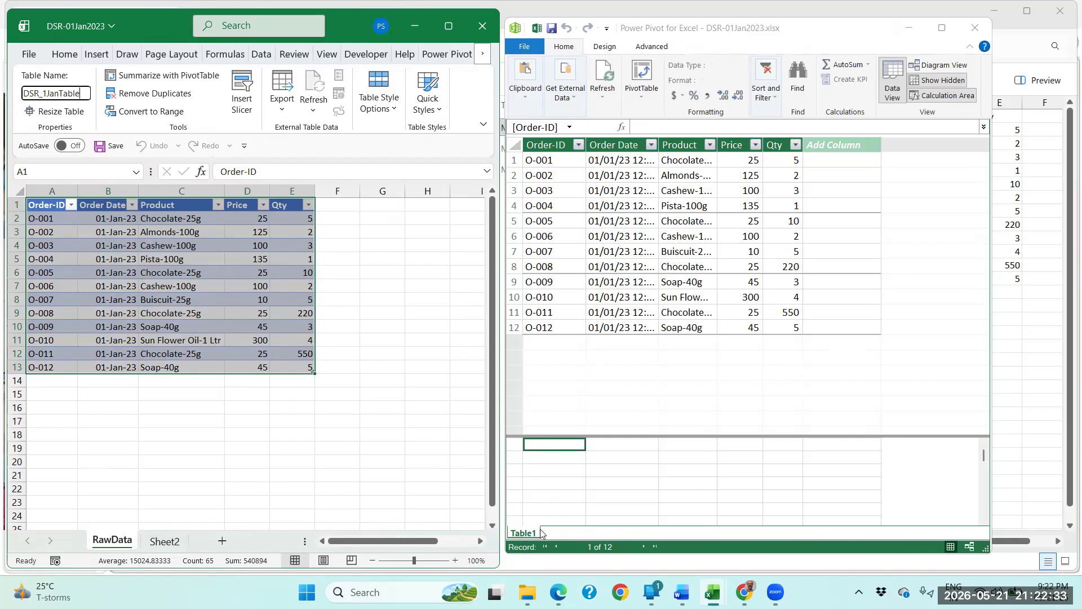
{"action": "left_click", "coordinate": [272, 300]}
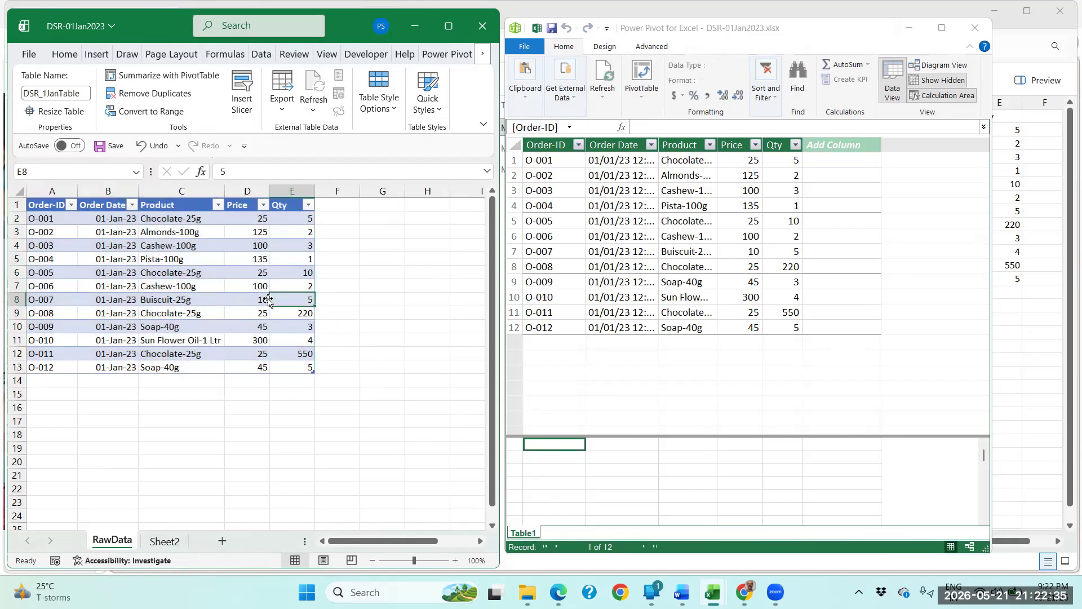
Refresh the linked table's data in Power Pivot and dismiss the data model change notice in the workbook.
{"action": "left_click", "coordinate": [221, 261]}
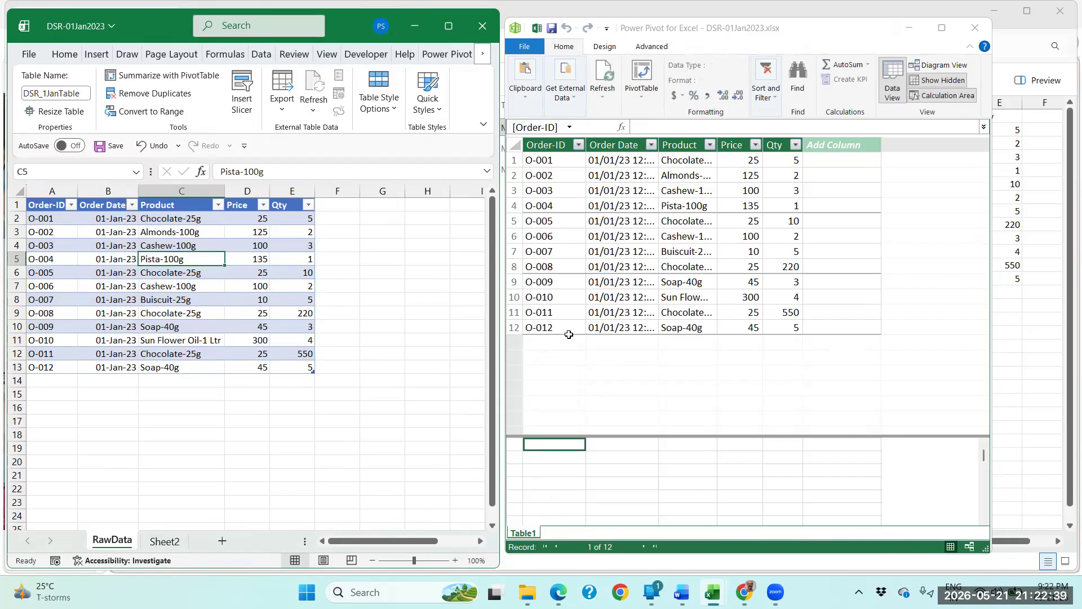
{"action": "left_click", "coordinate": [606, 81]}
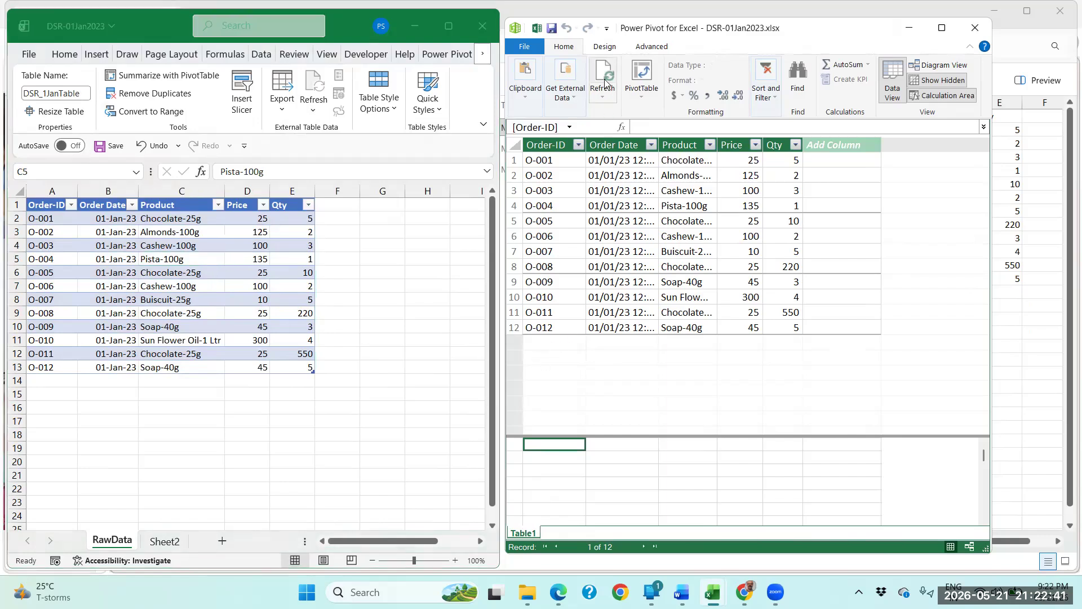
{"action": "left_click", "coordinate": [606, 79]}
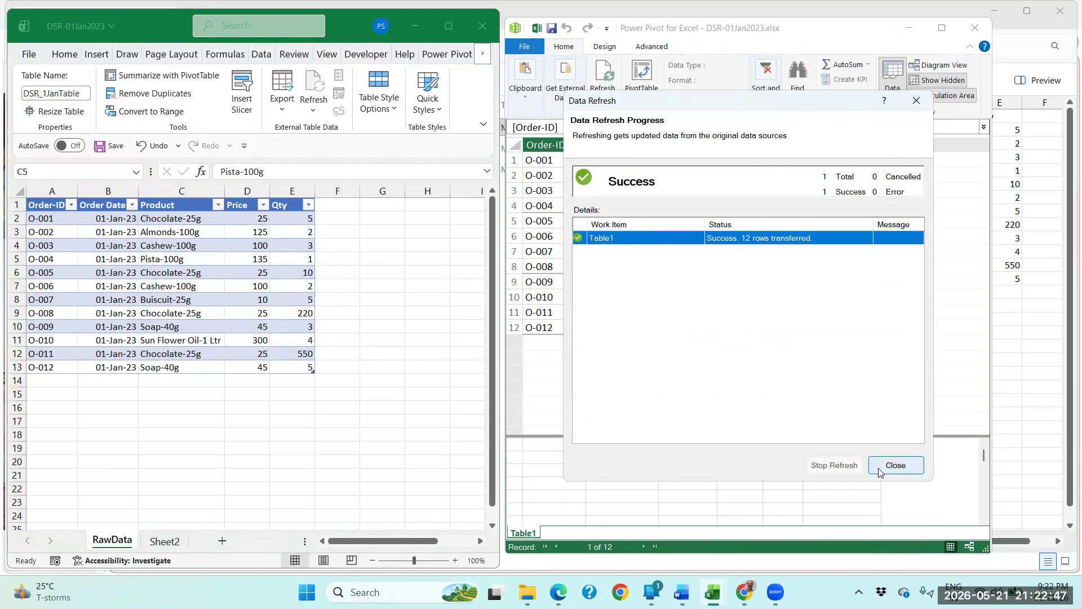
{"action": "left_click", "coordinate": [896, 466]}
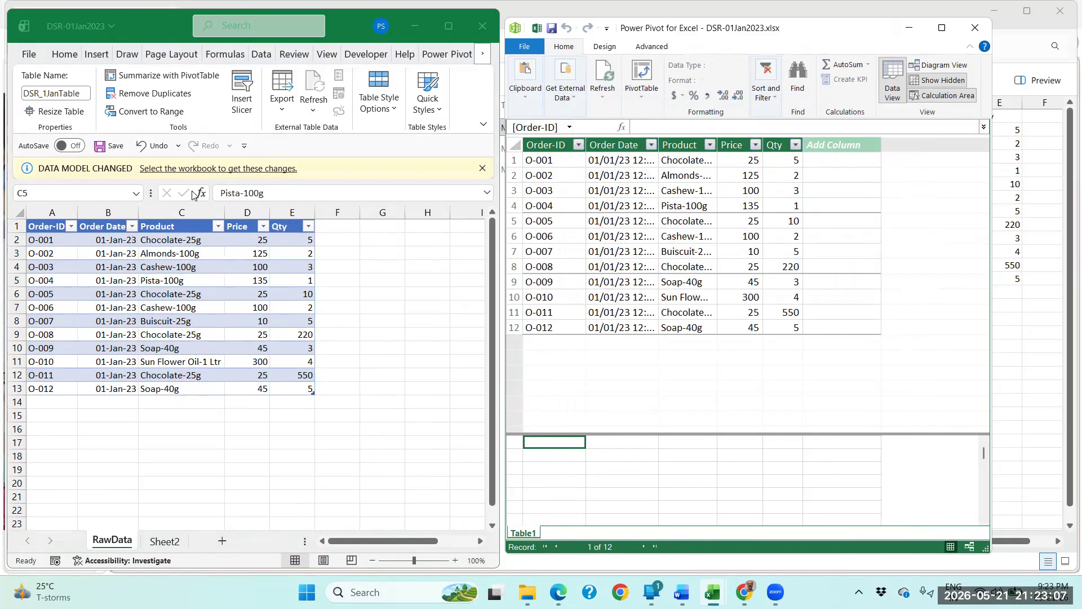
{"action": "left_click", "coordinate": [483, 169]}
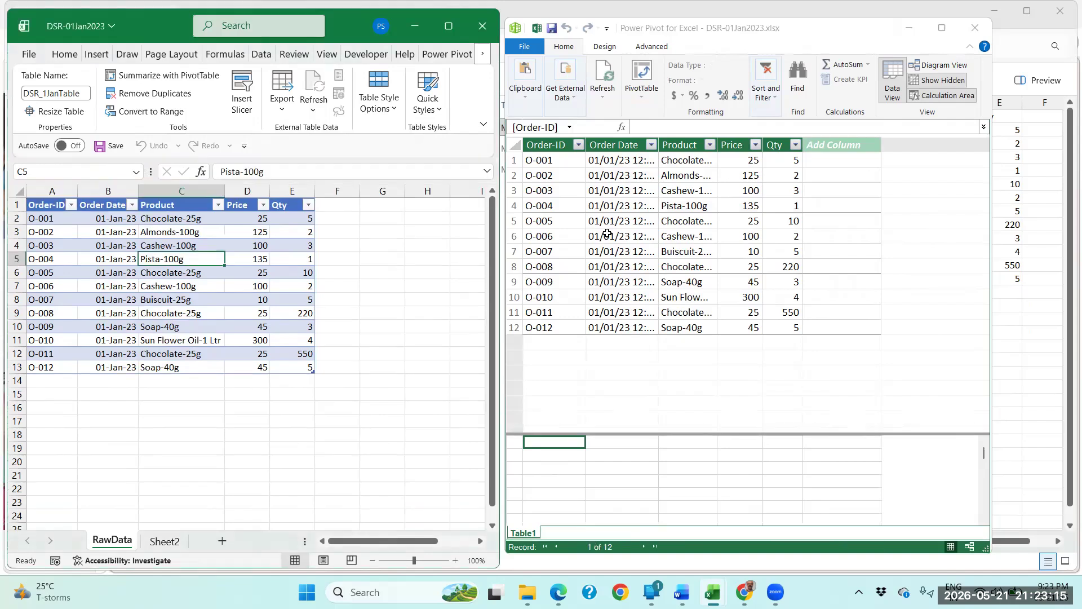
Add a calculated column to Table1 in Power Pivot with the formula =Table1[Price]*Table1[Qty].
{"action": "left_click", "coordinate": [607, 234]}
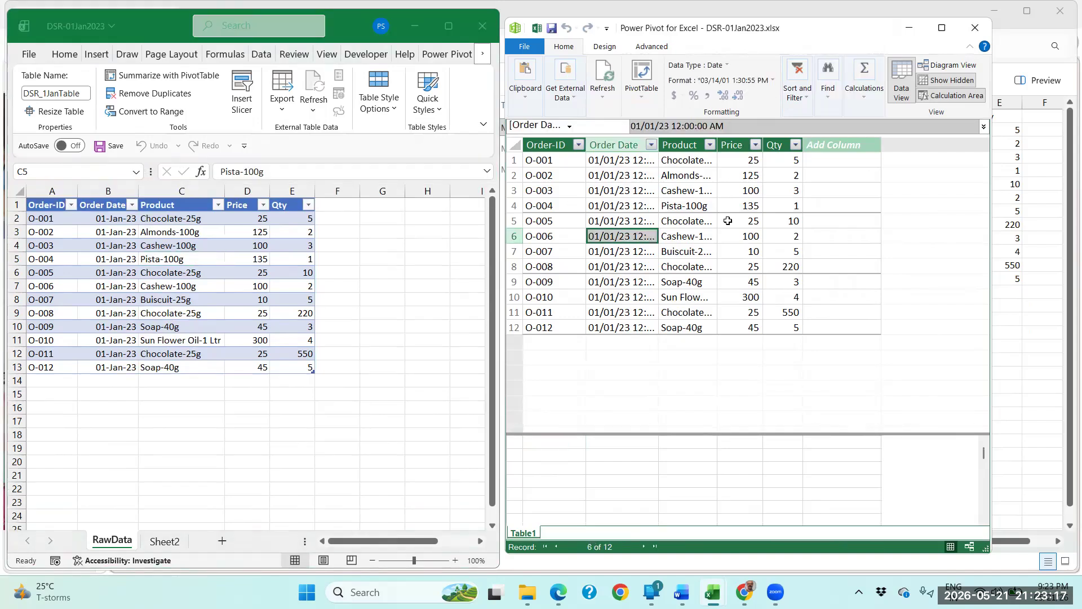
{"action": "left_click", "coordinate": [821, 145]}
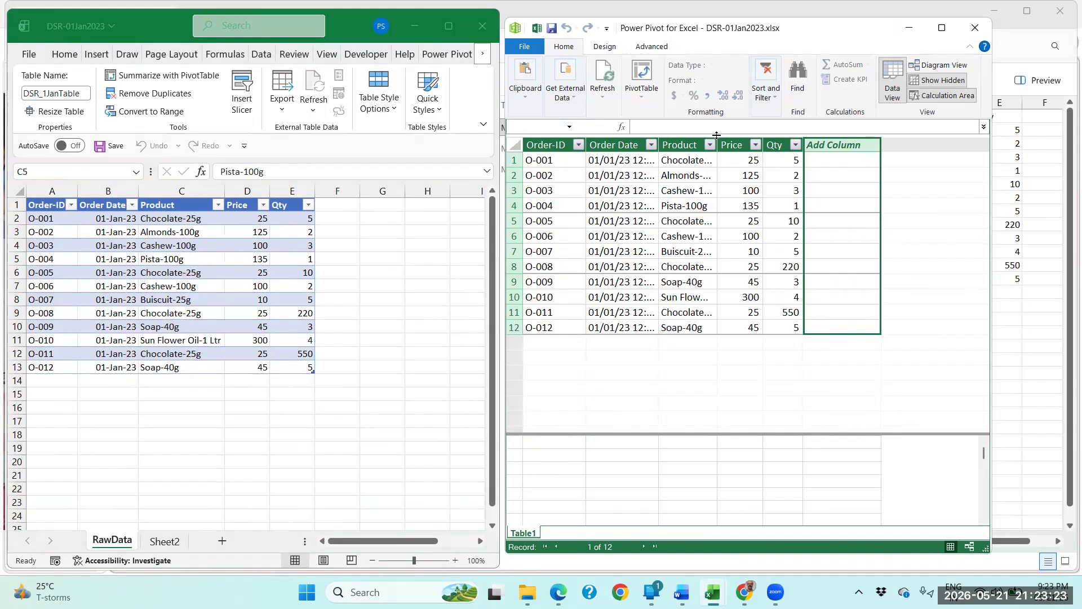
{"action": "left_click", "coordinate": [691, 127]}
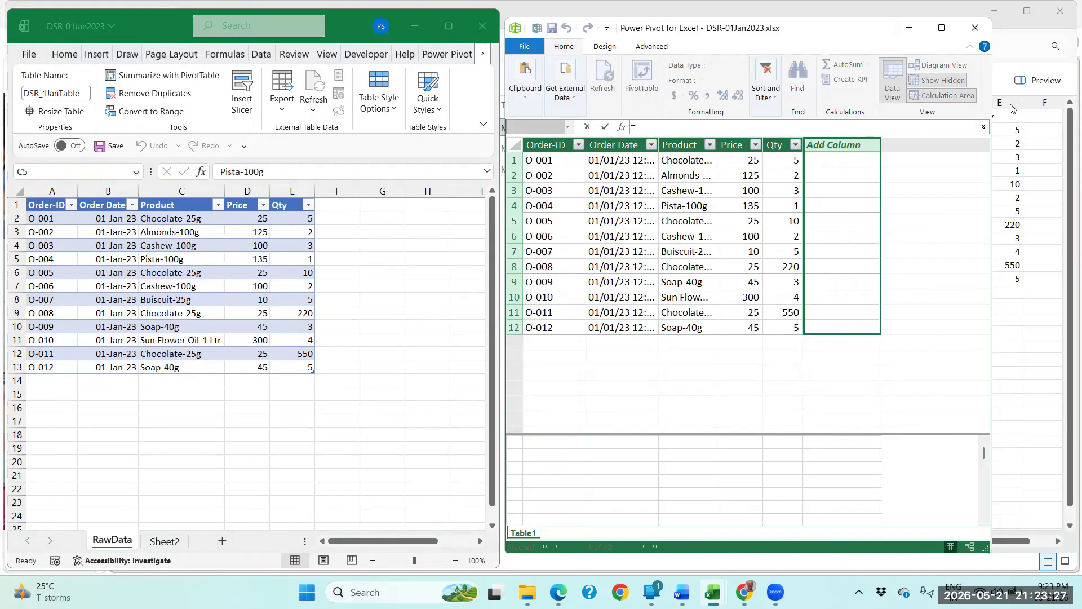
{"action": "left_click", "coordinate": [743, 145]}
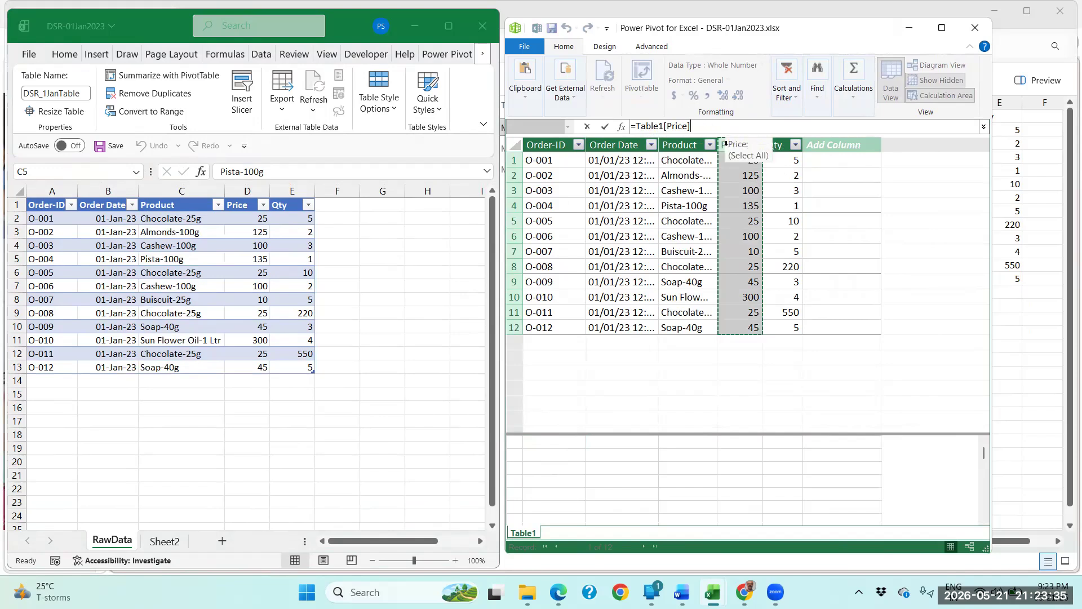
{"action": "left_click", "coordinate": [747, 178]}
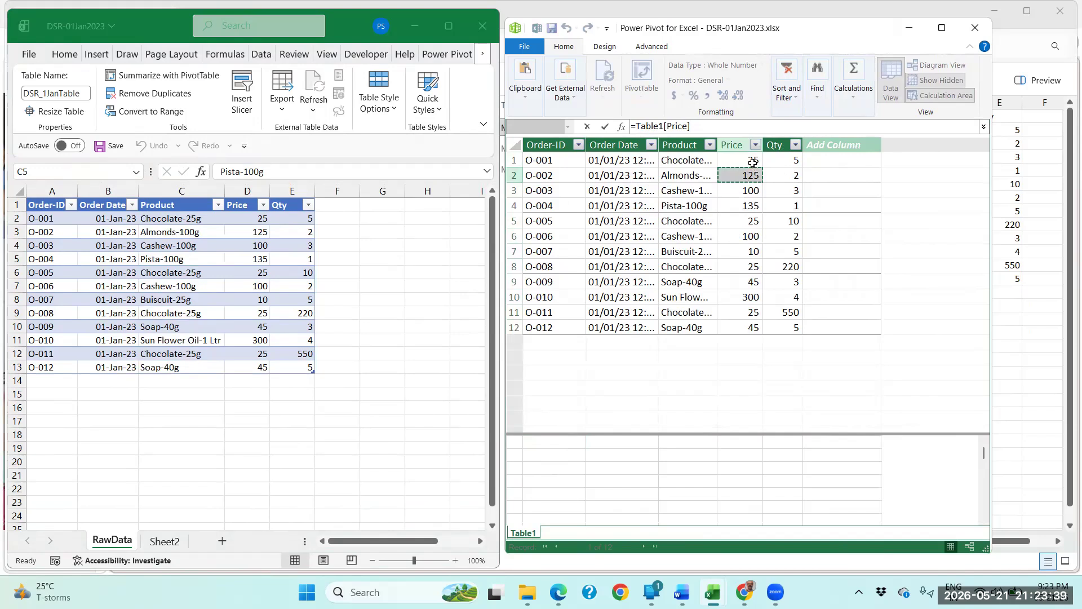
{"action": "left_click", "coordinate": [753, 162]}
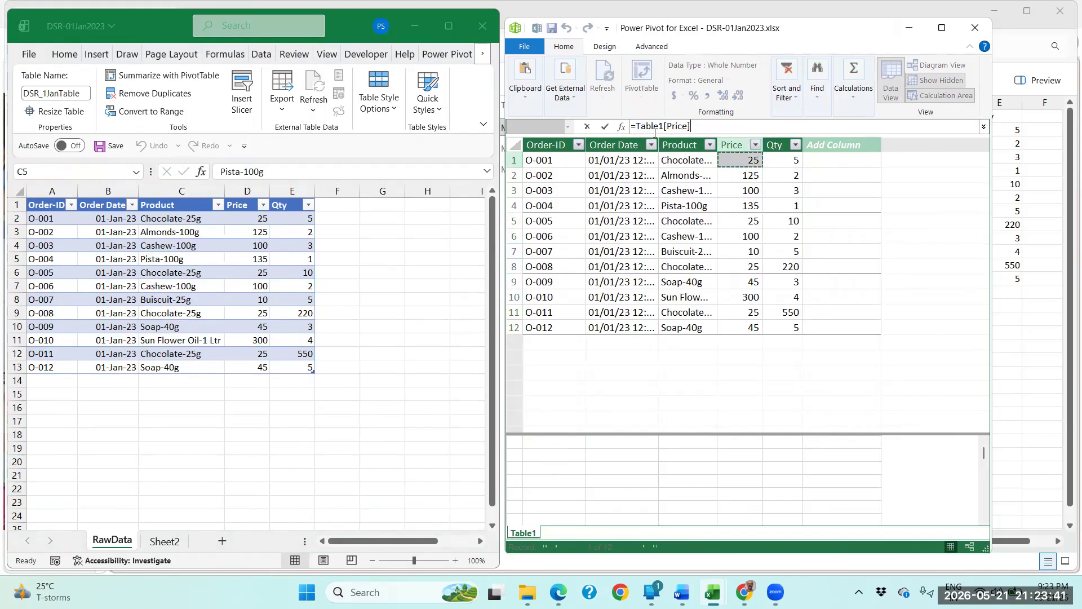
{"action": "left_click", "coordinate": [753, 236]}
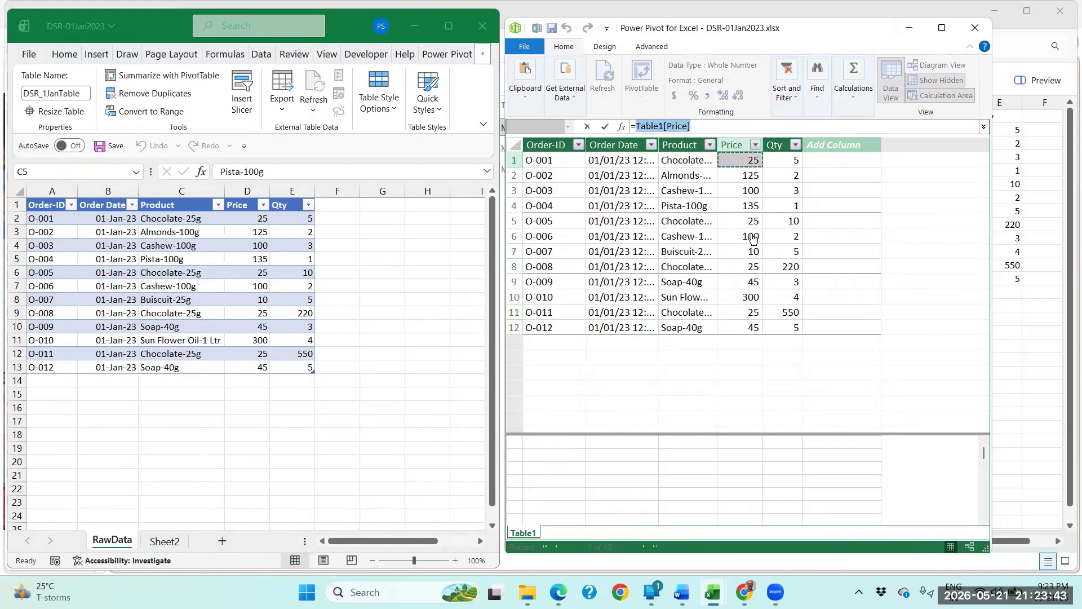
{"action": "left_click", "coordinate": [754, 239]}
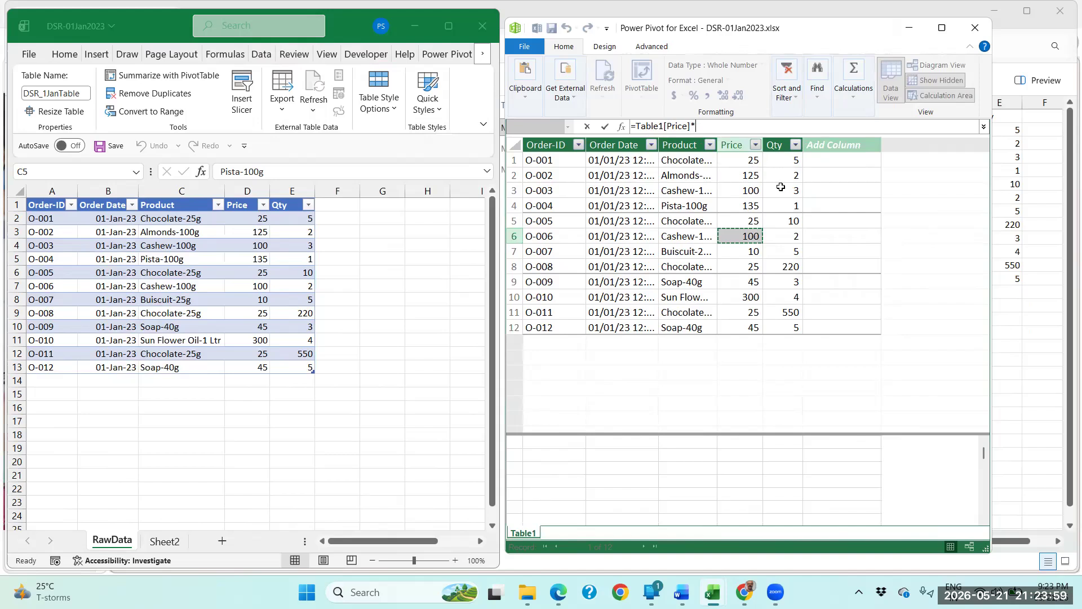
{"action": "left_click", "coordinate": [790, 314]}
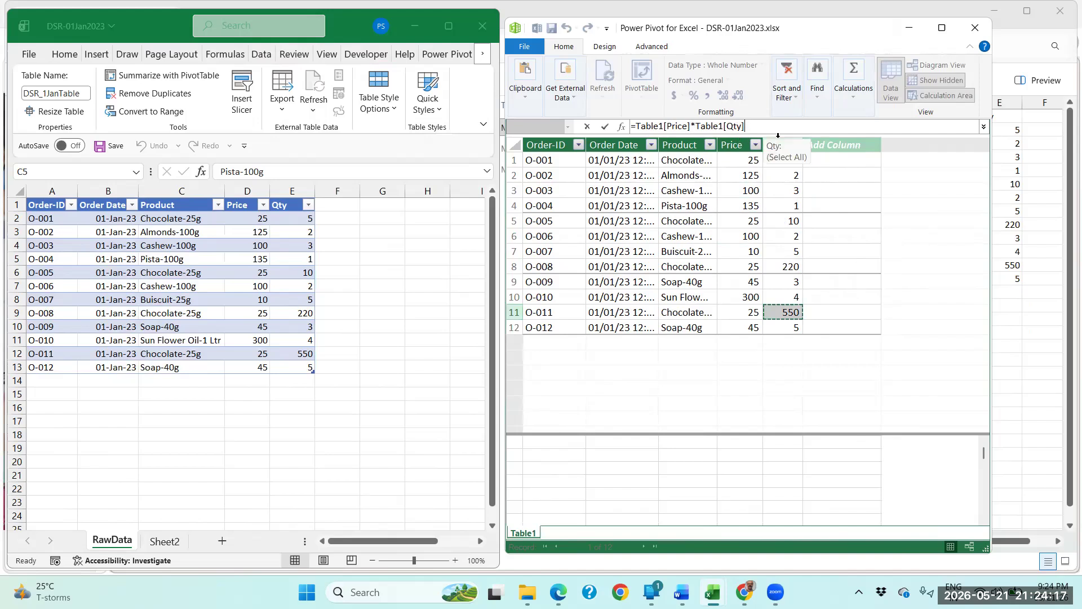
{"action": "key", "text": "Return"}
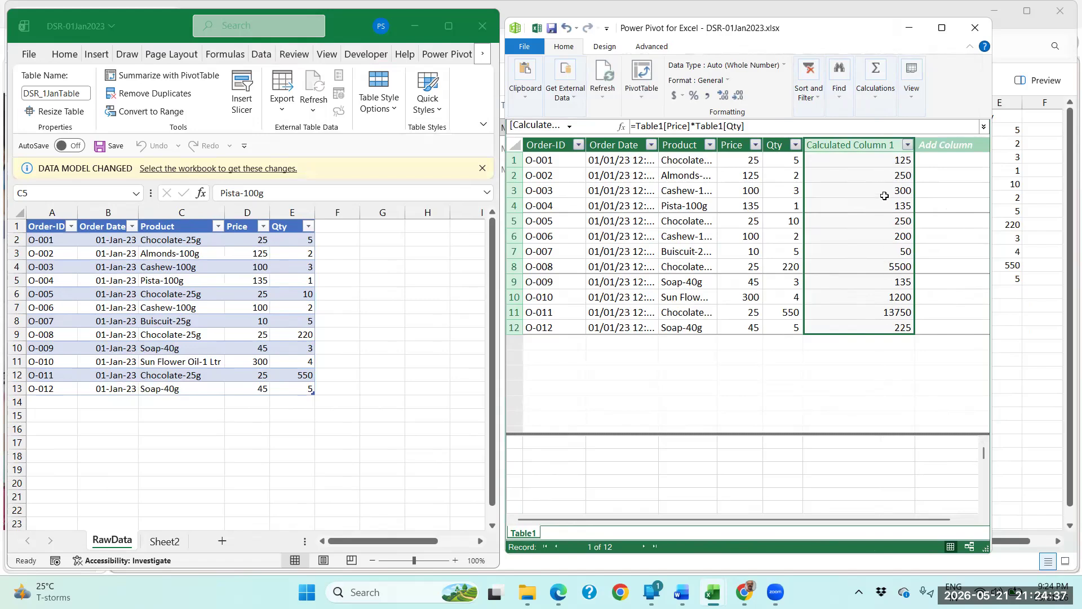
Rename the new calculated column as Order Value.
{"action": "double_click", "coordinate": [878, 145]}
{"action": "type", "text": "Or"}
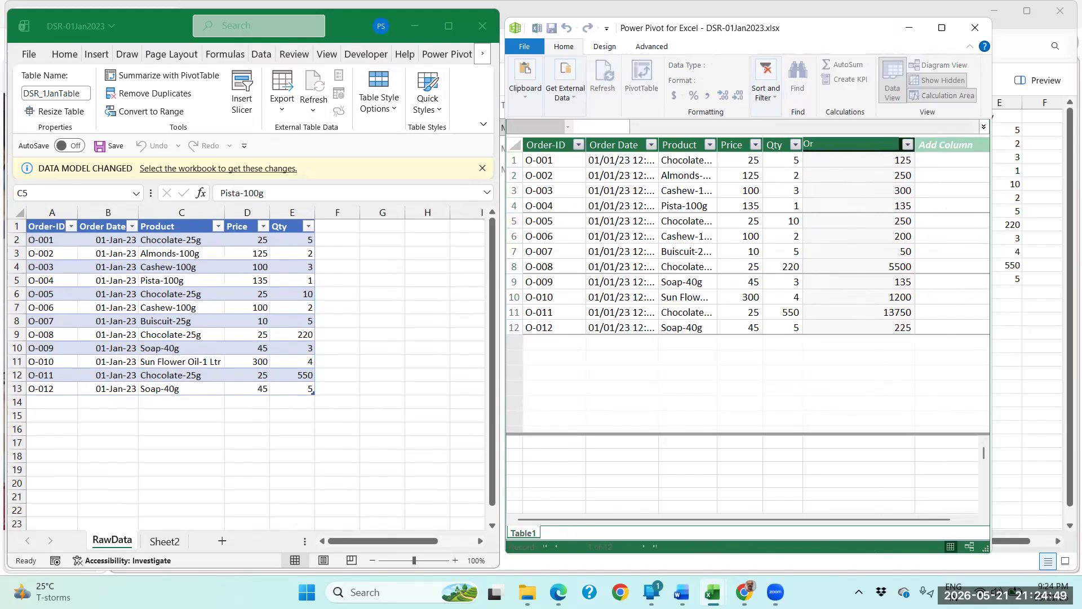
{"action": "type", "text": "der va"}
{"action": "key", "text": "BackSpace"}
{"action": "key", "text": "BackSpace"}
{"action": "type", "text": "Value"}
{"action": "key", "text": "Return"}
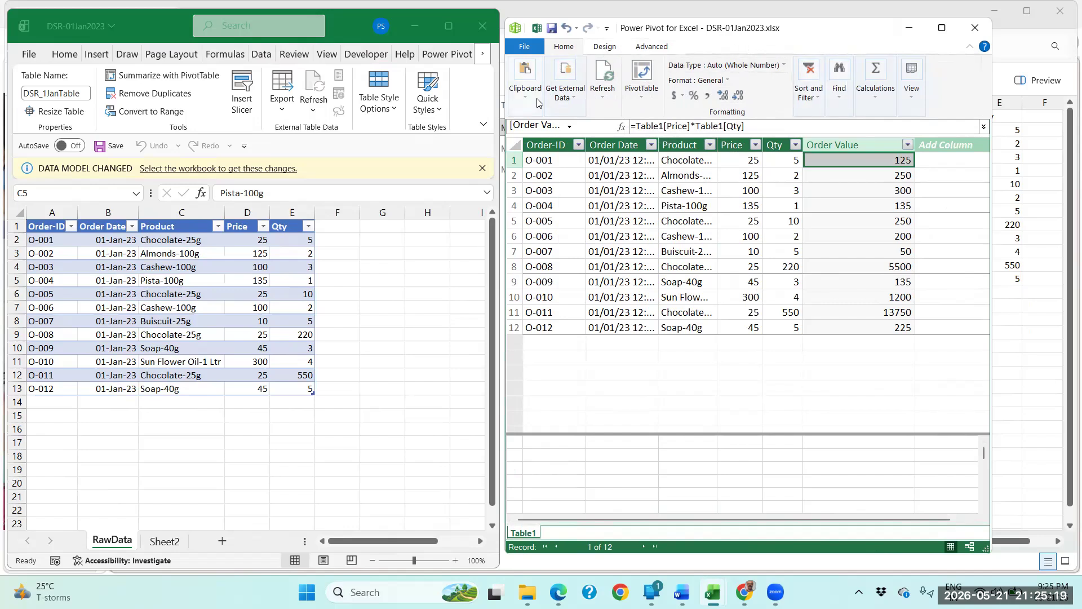
Maximize Power Pivot, show the data model as a diagram, and enlarge the Table1 box to fit all its fields.
{"action": "left_click", "coordinate": [942, 30]}
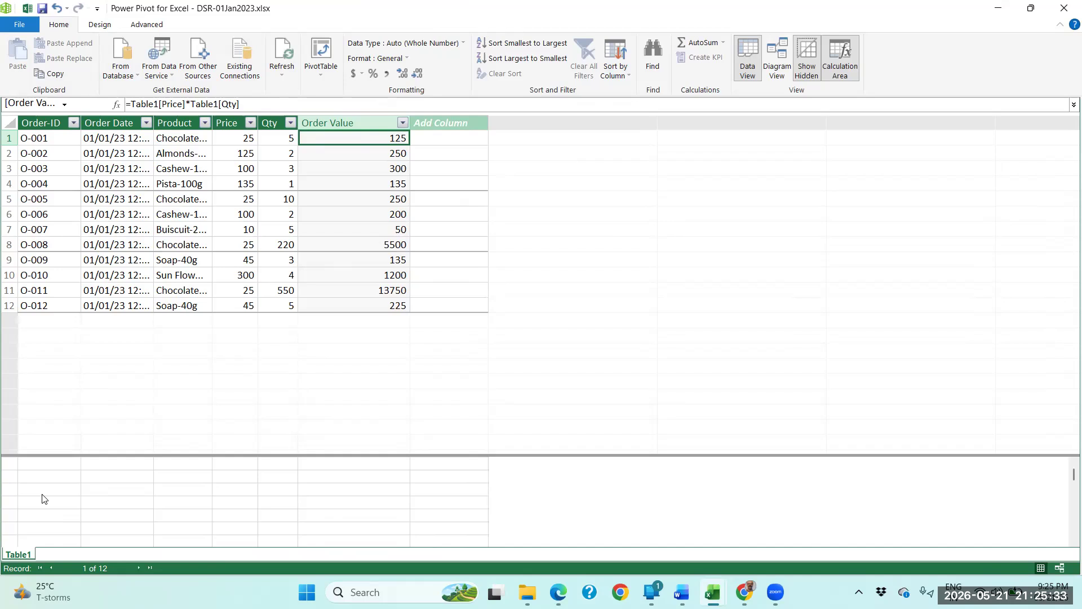
{"action": "left_click", "coordinate": [780, 65]}
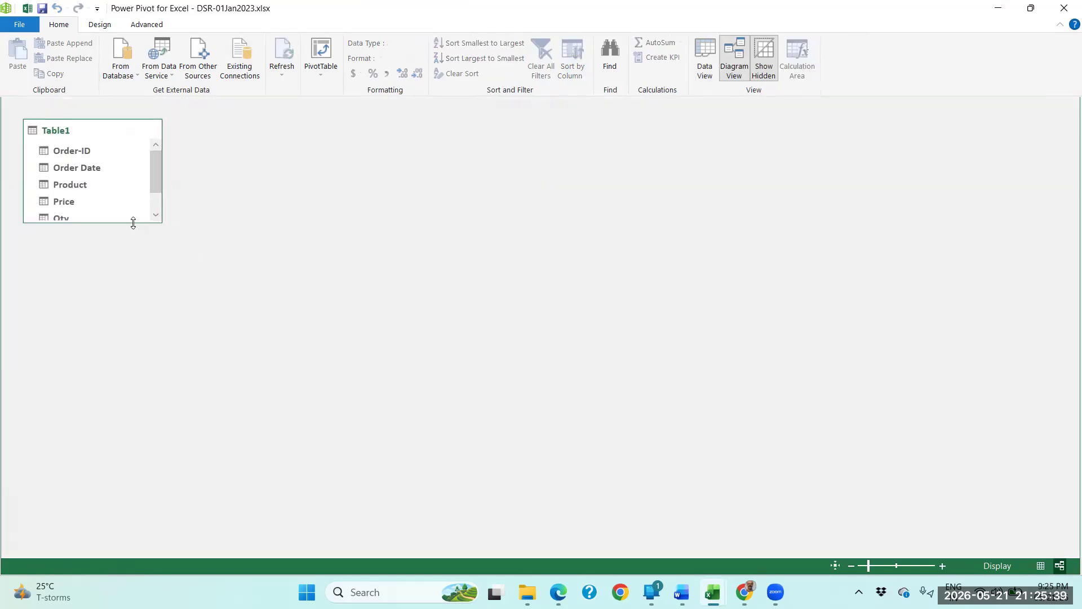
{"action": "left_click_drag", "start_coordinate": [133, 223], "coordinate": [154, 198]}
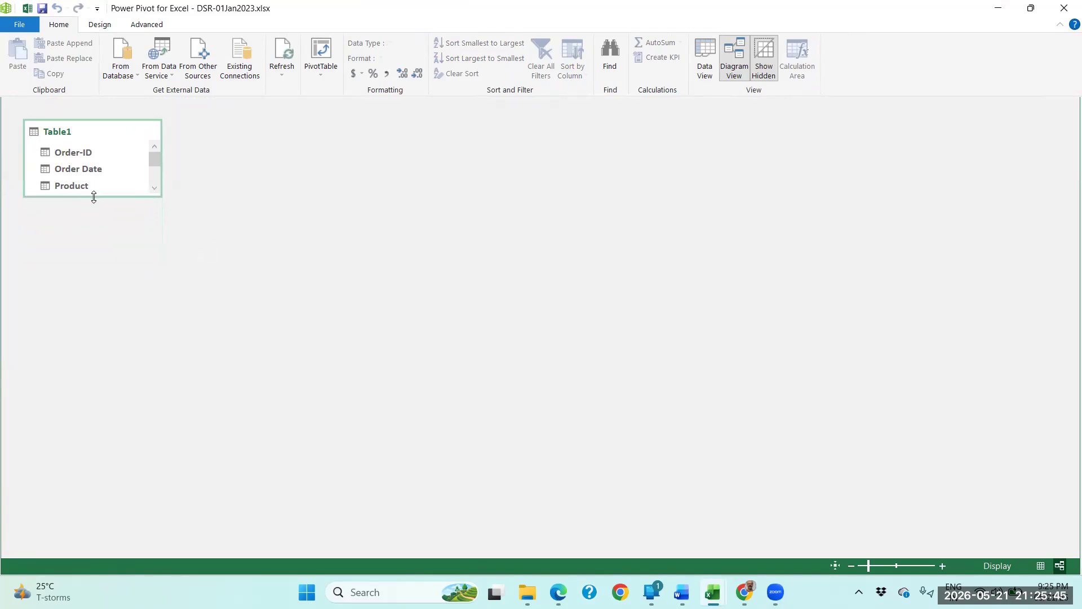
{"action": "left_click_drag", "start_coordinate": [94, 197], "coordinate": [89, 401]}
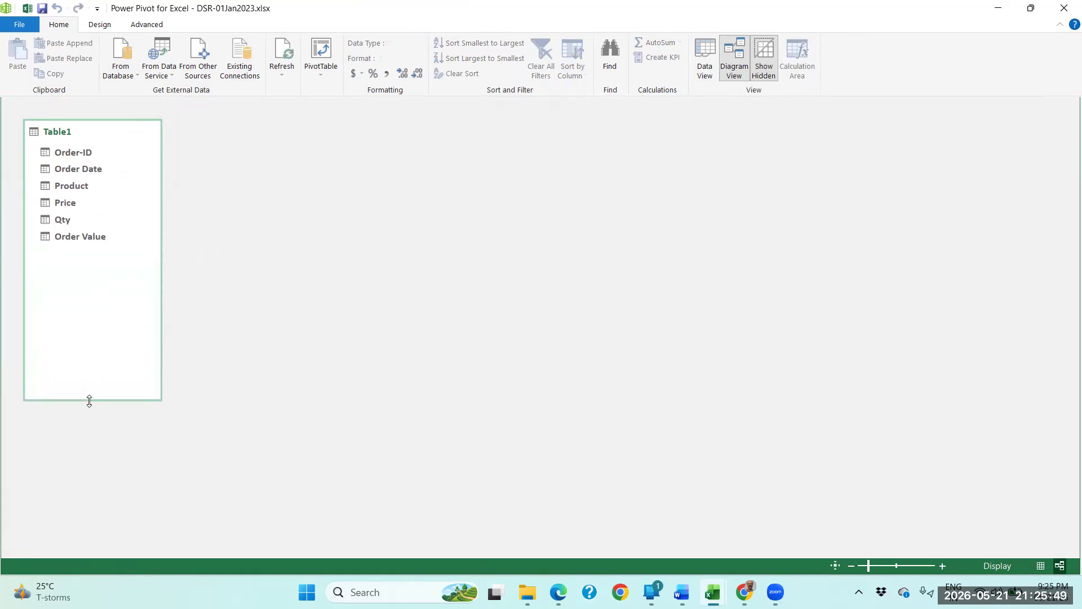
Rename the Table1 model table as DSR_Table_1Jan23 in the diagram.
{"action": "double_click", "coordinate": [63, 137]}
{"action": "type", "text": "DSR"}
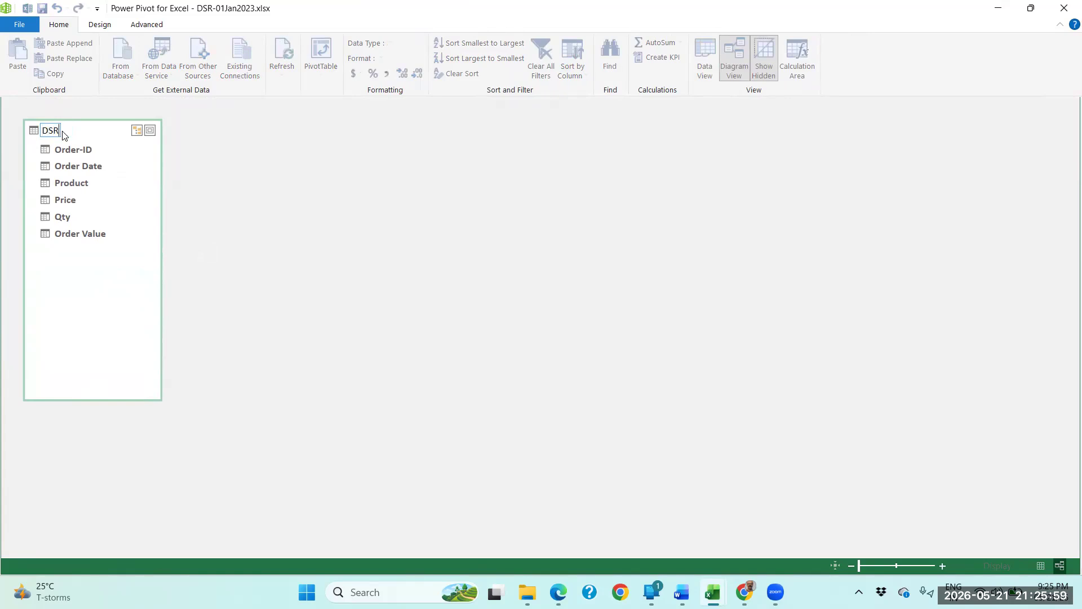
{"action": "type", "text": "_Table"}
{"action": "type", "text": "_1"}
{"action": "type", "text": "j"}
{"action": "type", "text": "Jan"}
{"action": "type", "text": "23"}
{"action": "left_click", "coordinate": [169, 144]}
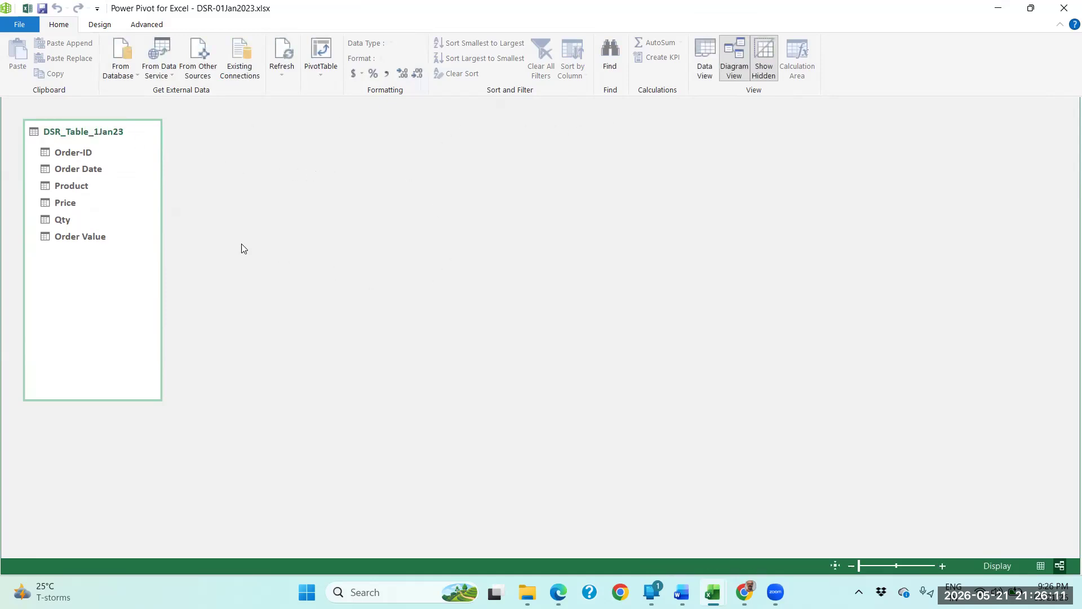
Create a PivotTable from the data model on a new worksheet and maximize the workbook window.
{"action": "left_click", "coordinate": [77, 190]}
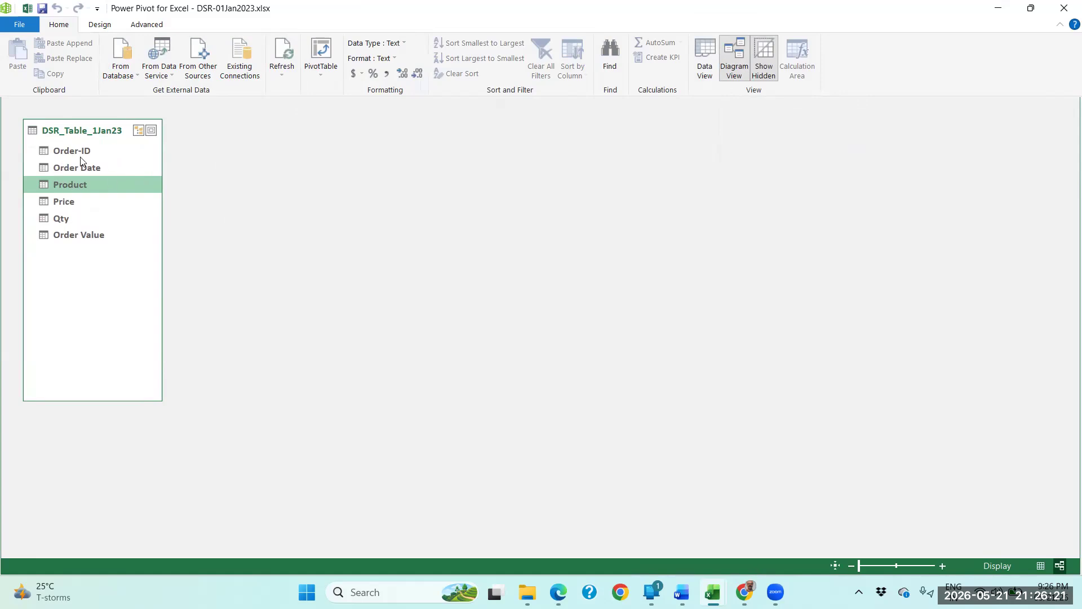
{"action": "left_click", "coordinate": [320, 73]}
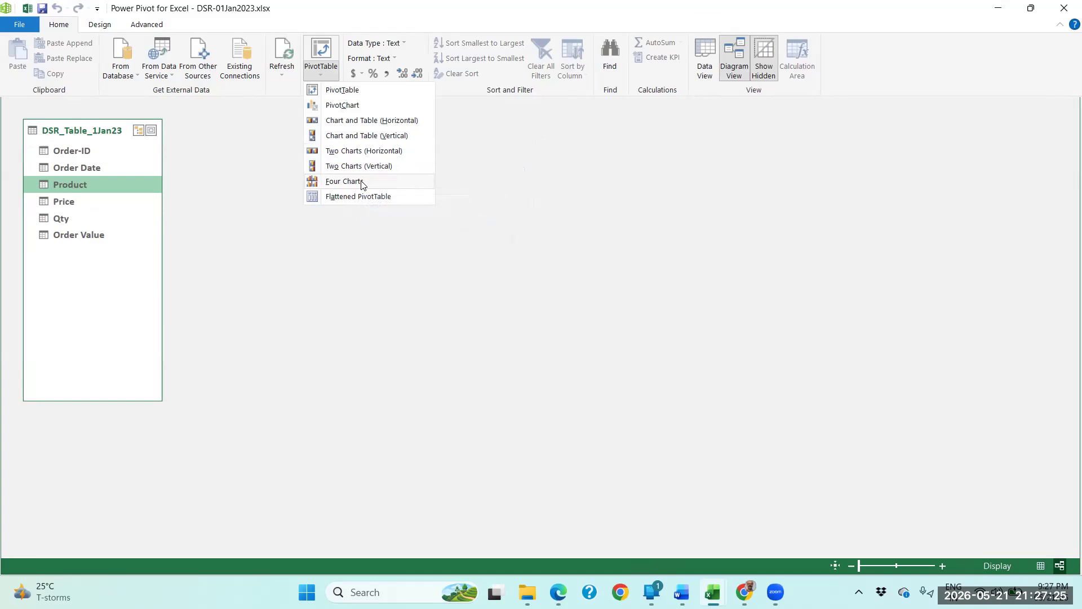
{"action": "left_click", "coordinate": [343, 94]}
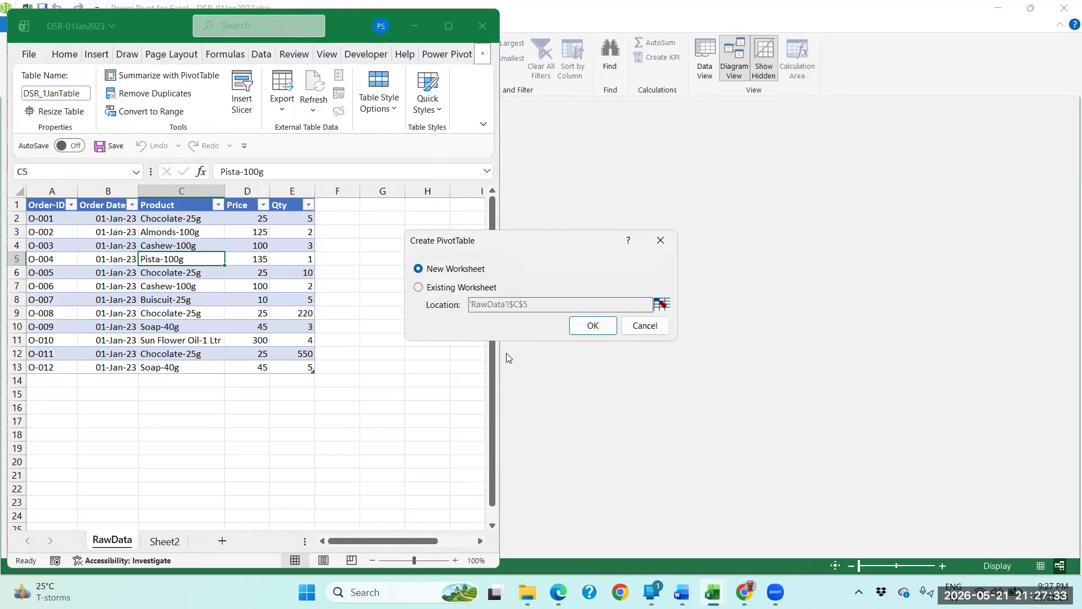
{"action": "left_click", "coordinate": [582, 327]}
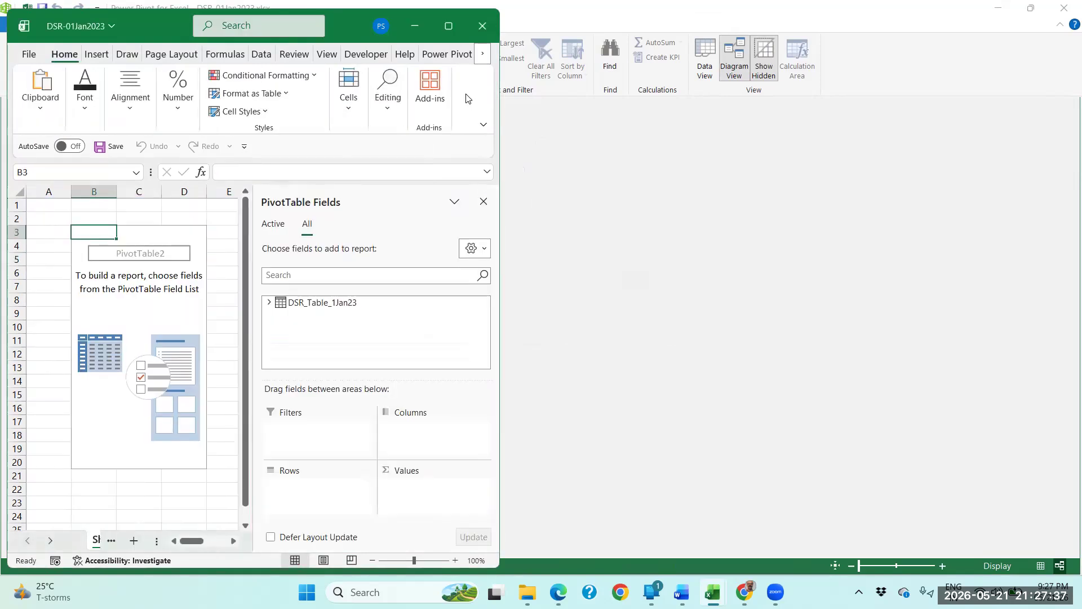
{"action": "left_click", "coordinate": [449, 26]}
Apply the thick double-frame picture style to the product values picture on Sheet2 and color its frame blue.
{"action": "left_click", "coordinate": [205, 549]}
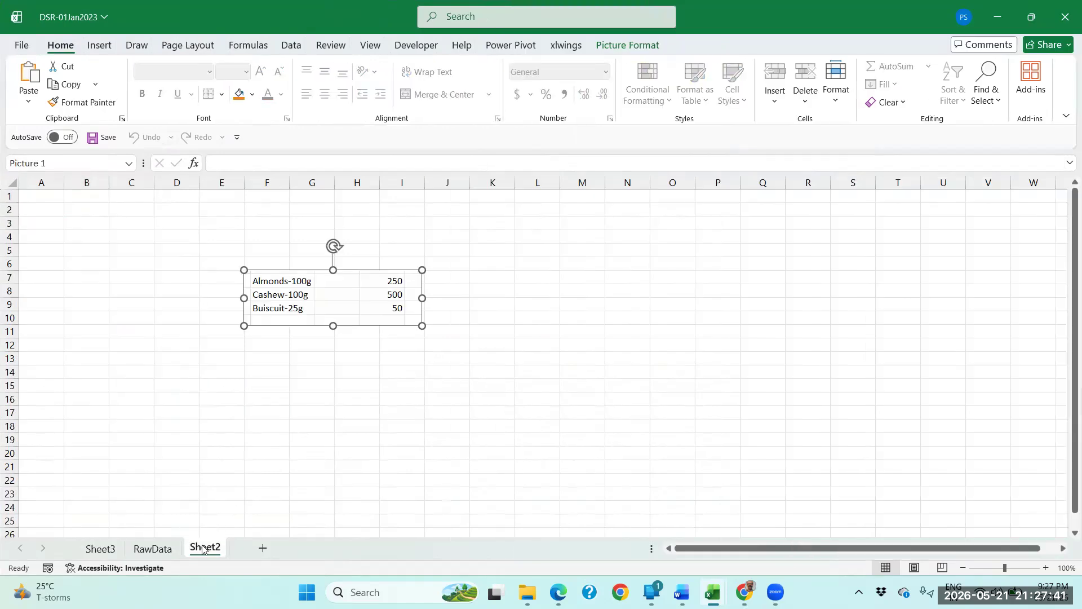
{"action": "left_click", "coordinate": [306, 394]}
{"action": "left_click", "coordinate": [330, 311]}
{"action": "left_click", "coordinate": [627, 45]}
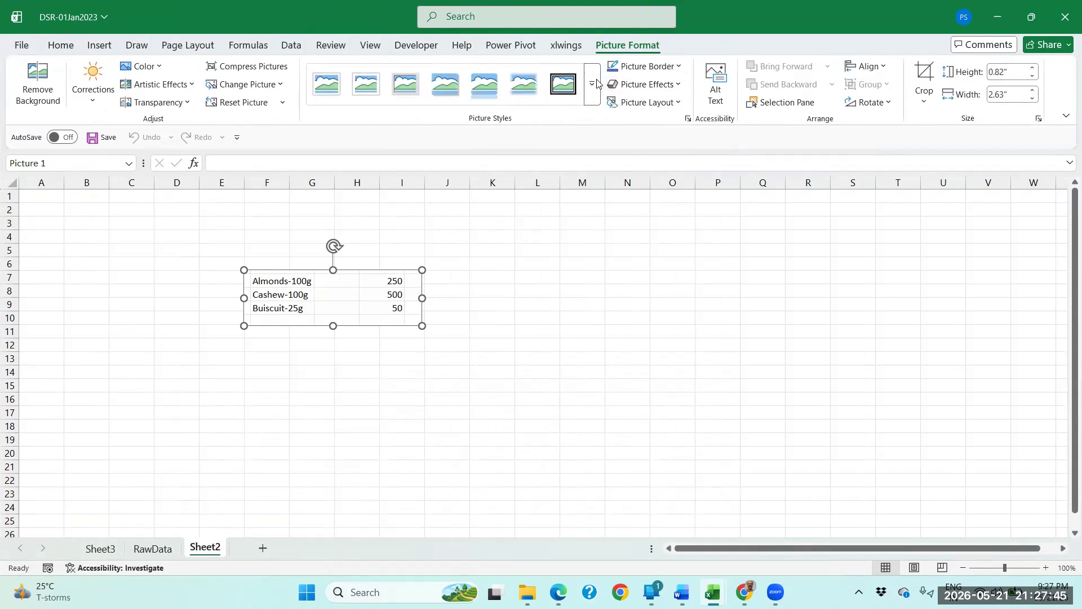
{"action": "left_click", "coordinate": [564, 86]}
{"action": "left_click", "coordinate": [536, 345]}
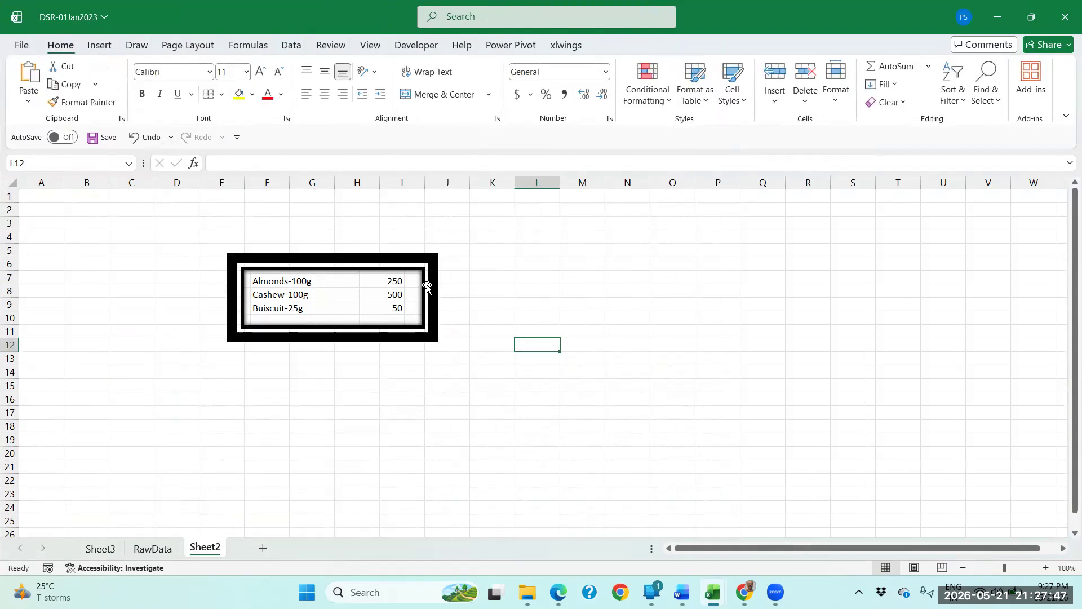
{"action": "left_click", "coordinate": [429, 282]}
{"action": "left_click", "coordinate": [552, 289]}
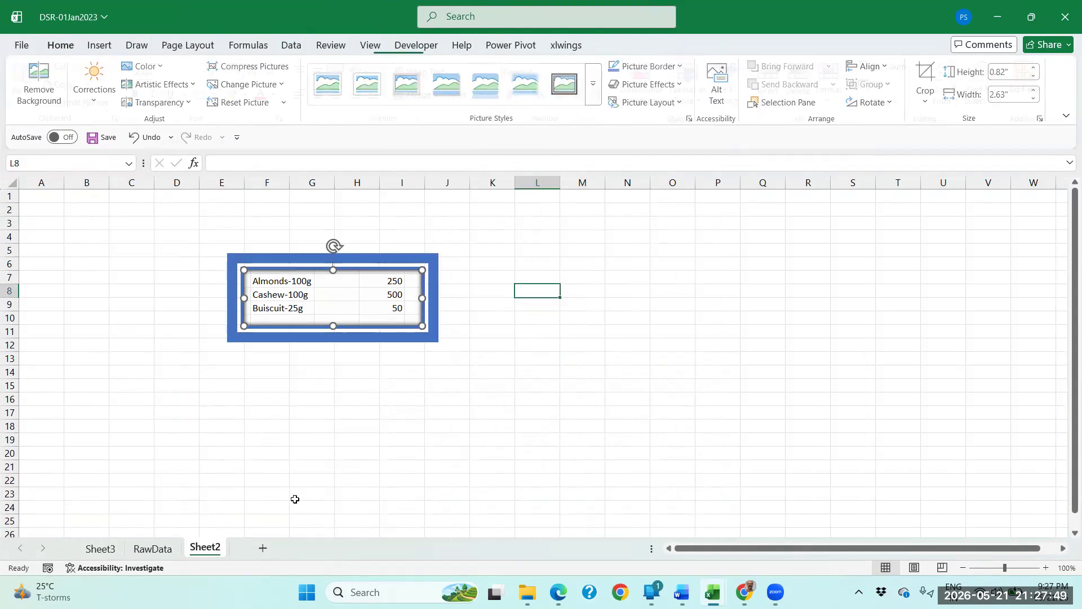
Copy the blue-framed picture from Sheet2 and paste it beside the PivotTable on Sheet3, at cell I3.
{"action": "left_click", "coordinate": [290, 317]}
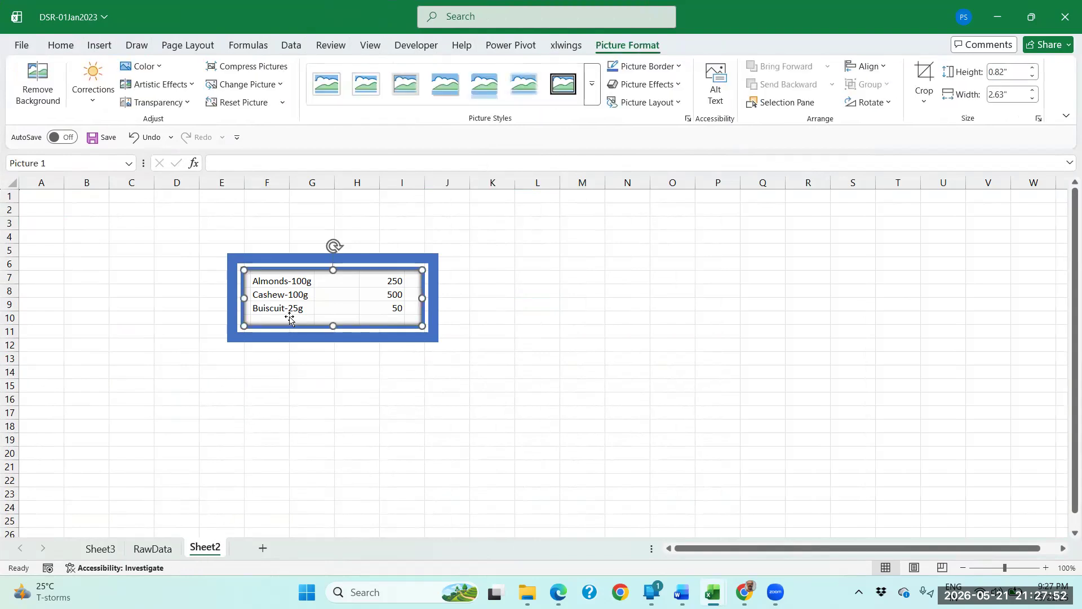
{"action": "left_click", "coordinate": [153, 548]}
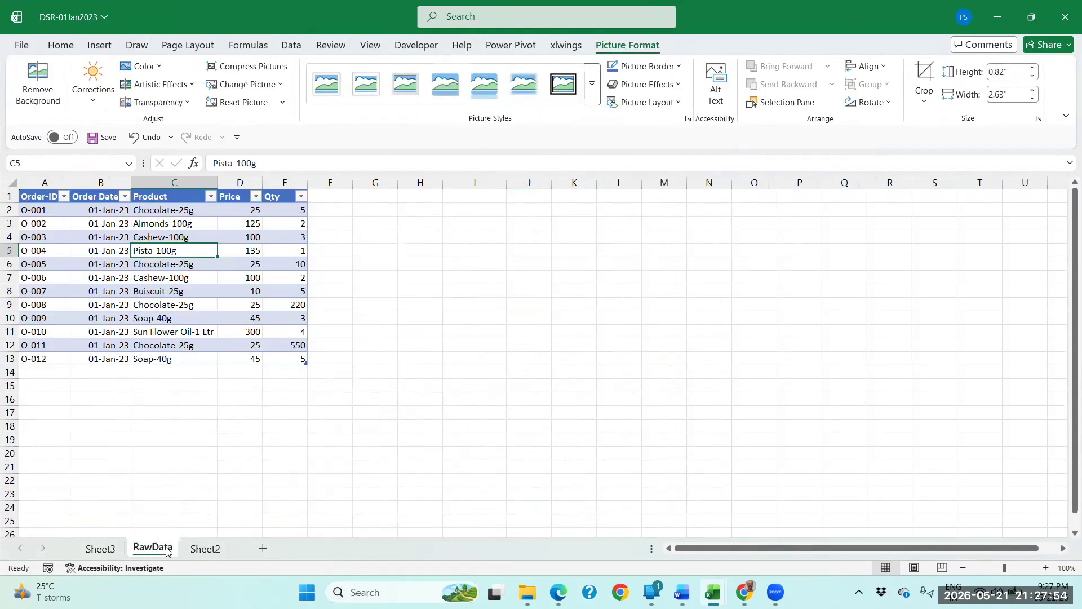
{"action": "left_click", "coordinate": [100, 548]}
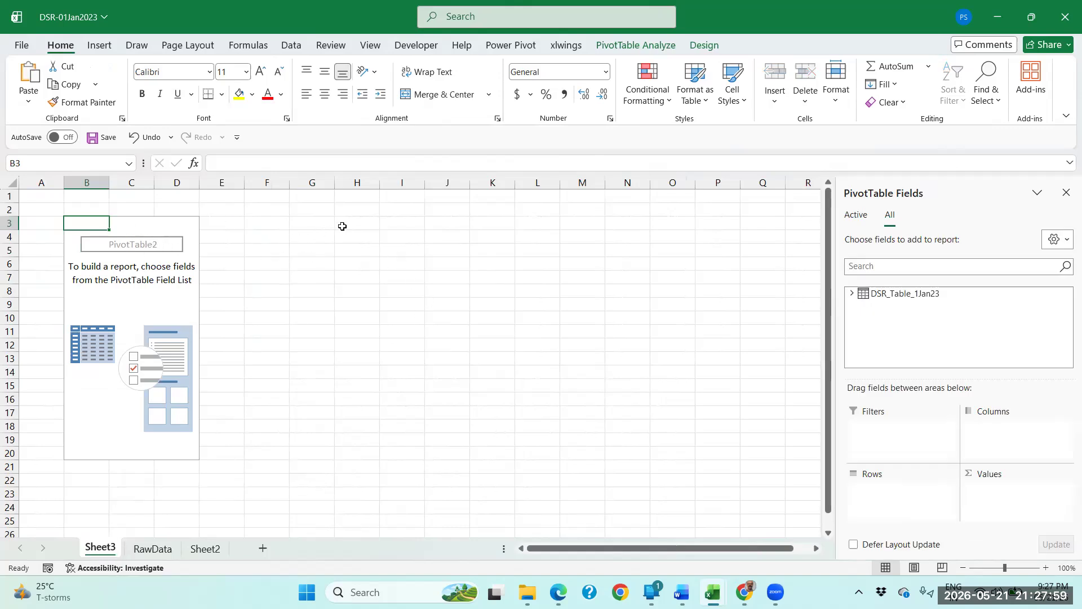
{"action": "left_click", "coordinate": [400, 220]}
{"action": "key", "text": "ctrl+v"}
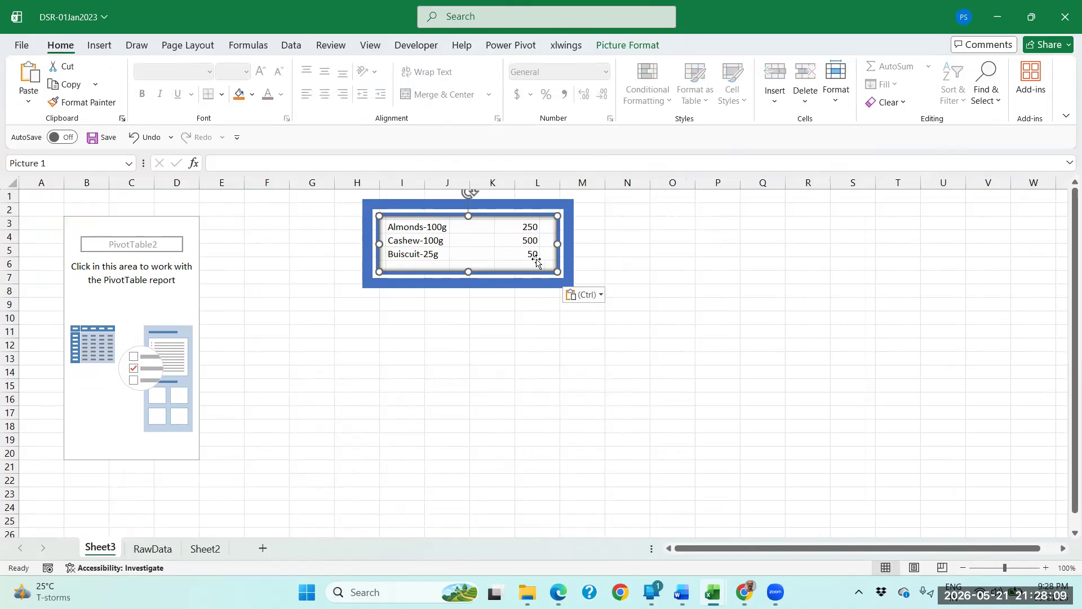
Expand DSR_Table_1Jan23 in the PivotTable field list and add Order Value to the values area as a sum.
{"action": "left_click", "coordinate": [190, 226]}
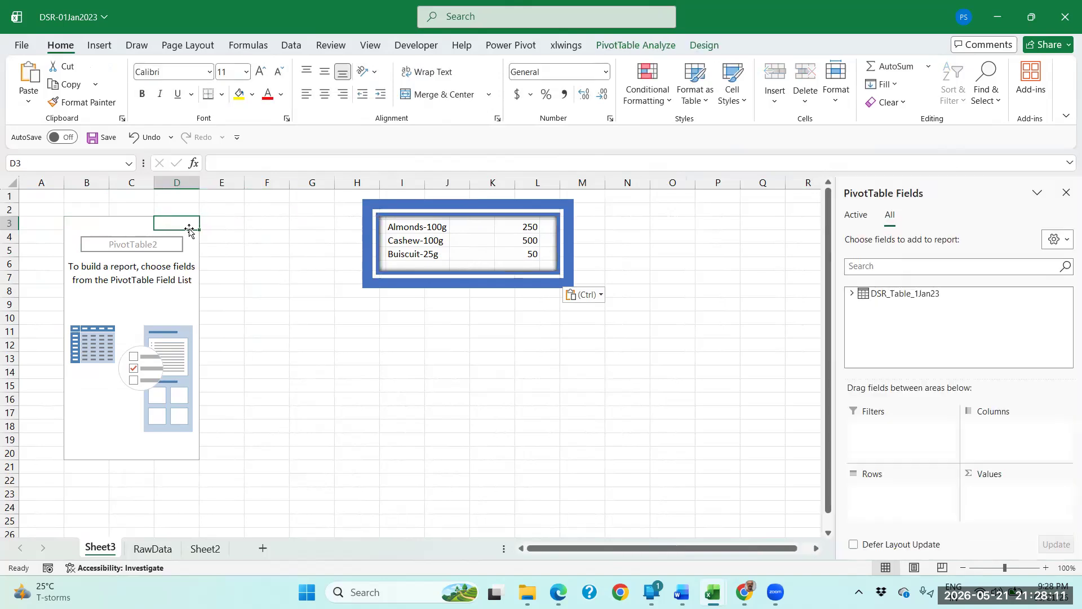
{"action": "left_click", "coordinate": [101, 231]}
{"action": "left_click", "coordinate": [104, 313]}
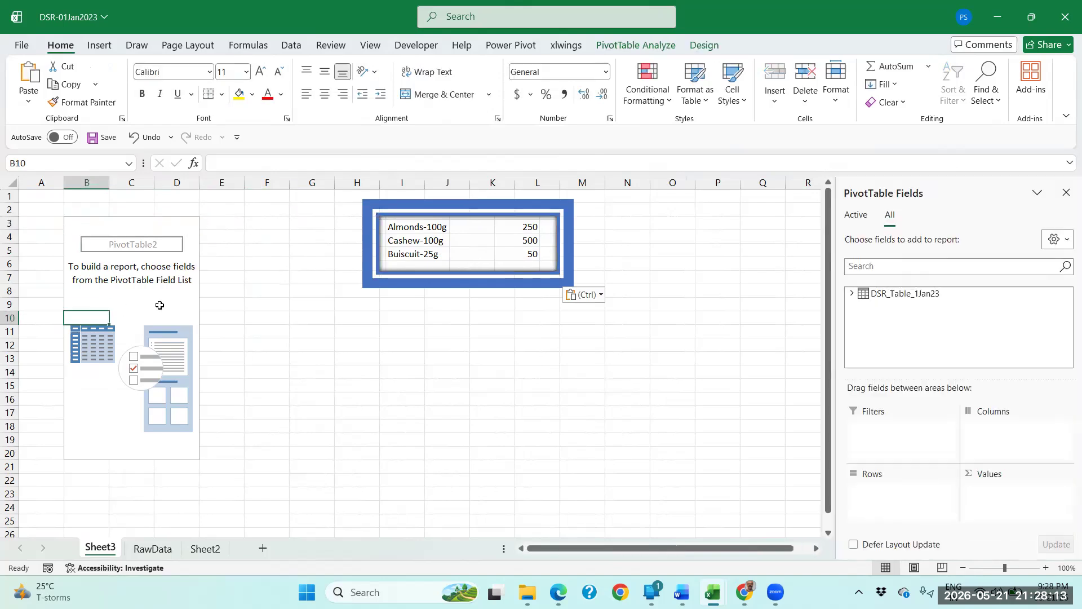
{"action": "left_click", "coordinate": [159, 305]}
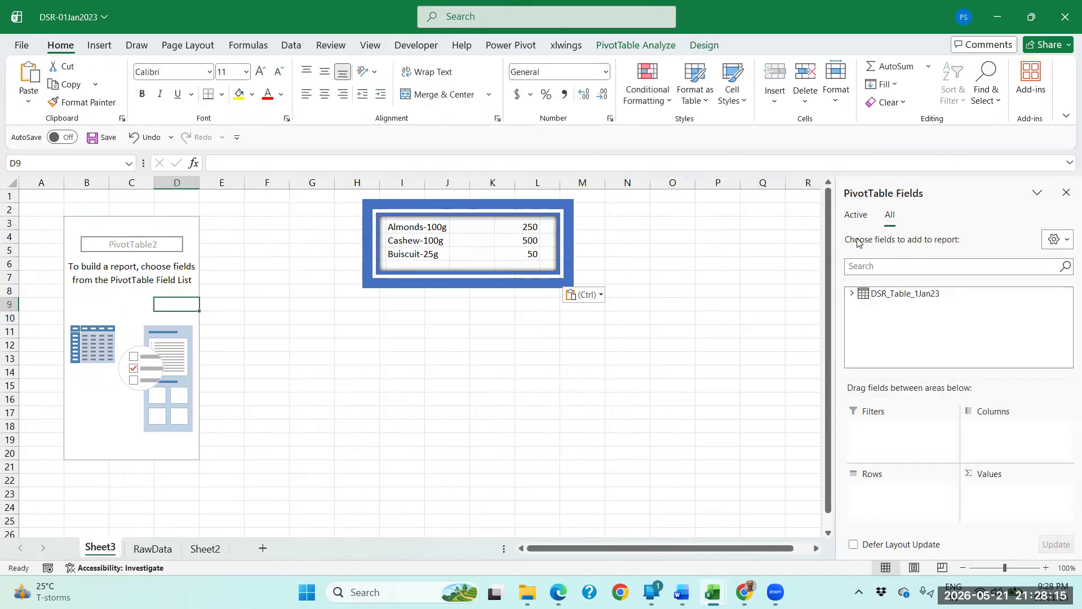
{"action": "left_click", "coordinate": [852, 296]}
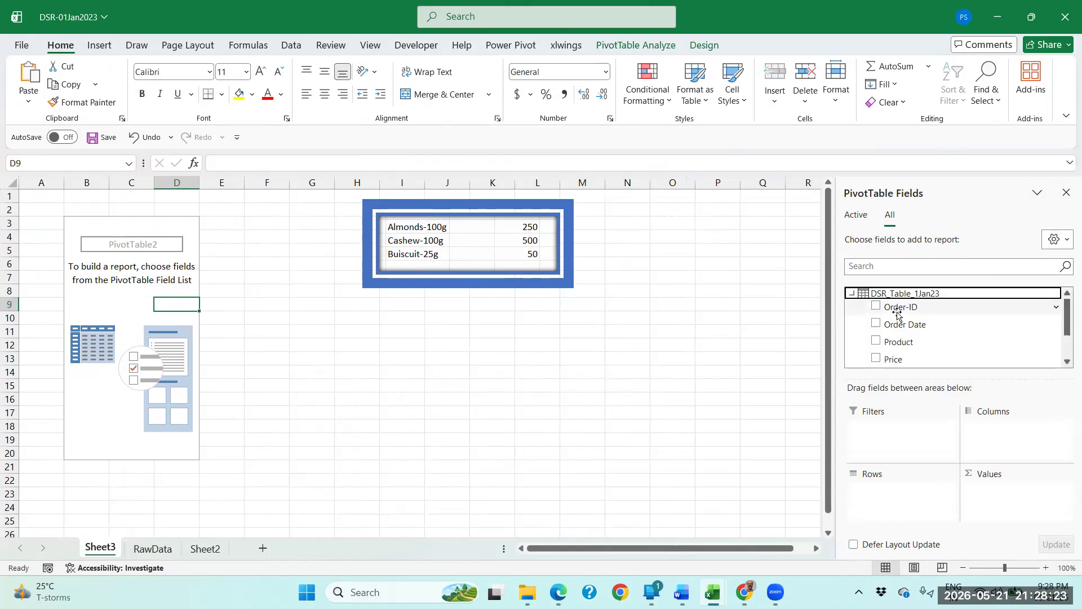
{"action": "left_click", "coordinate": [1067, 362]}
{"action": "left_click", "coordinate": [1067, 362]}
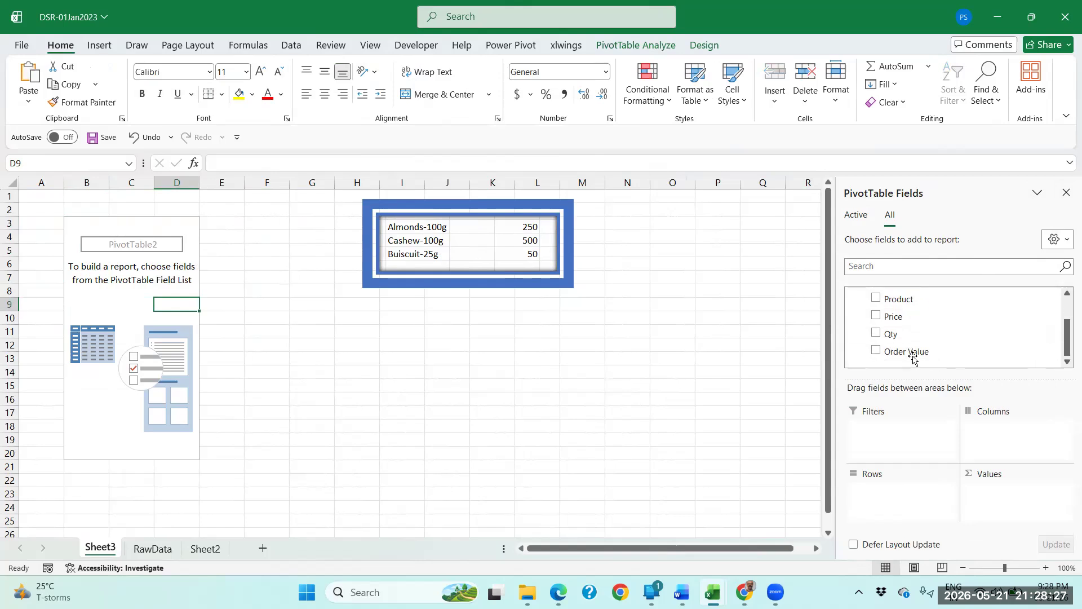
{"action": "left_click", "coordinate": [877, 351]}
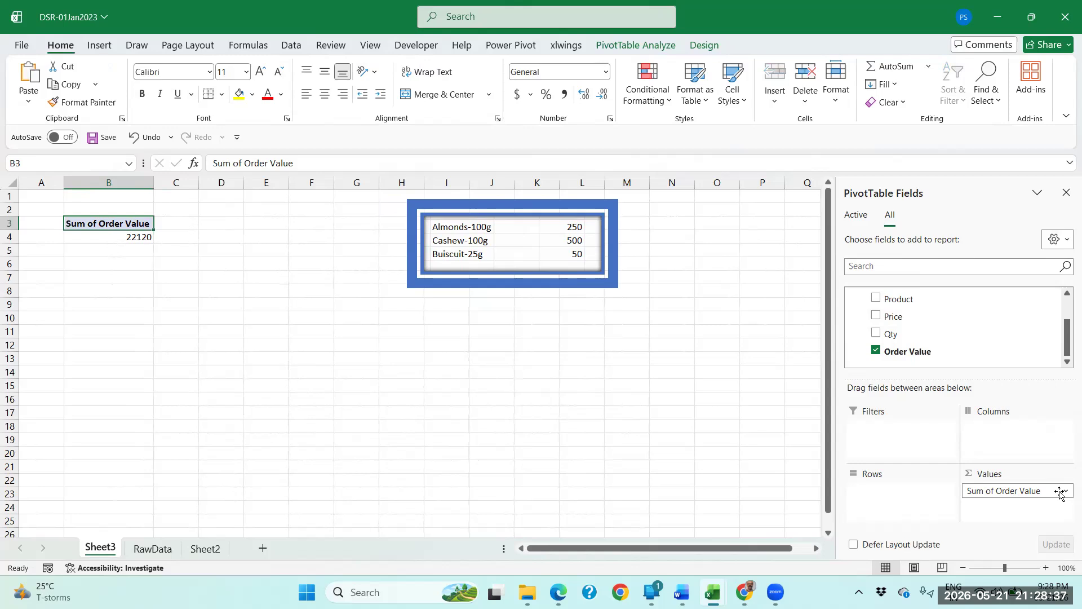
{"action": "left_click", "coordinate": [137, 239]}
Enter the formula =D2*E2 in cell G2 of the RawData sheet to multiply price by quantity.
{"action": "left_click", "coordinate": [153, 549]}
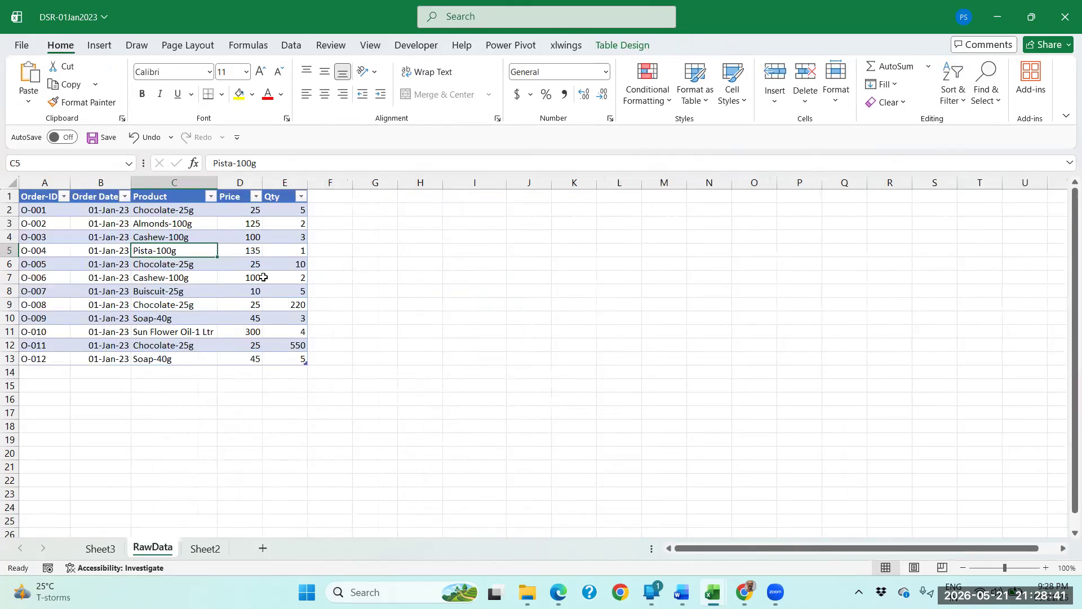
{"action": "left_click", "coordinate": [327, 211]}
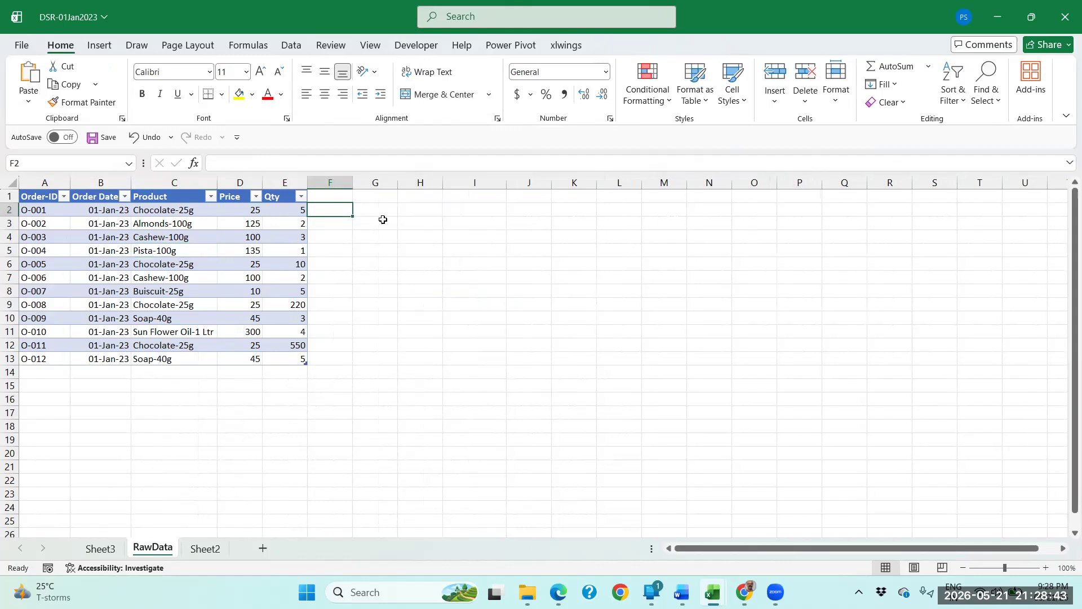
{"action": "key", "text": "Right"}
{"action": "type", "text": "="}
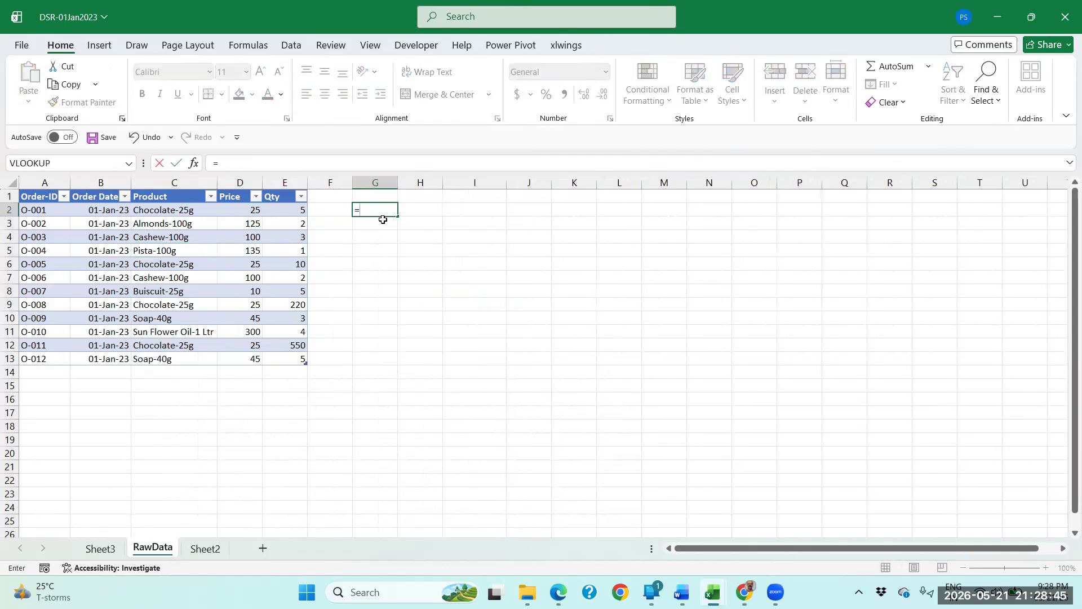
{"action": "type", "text": "D2"}
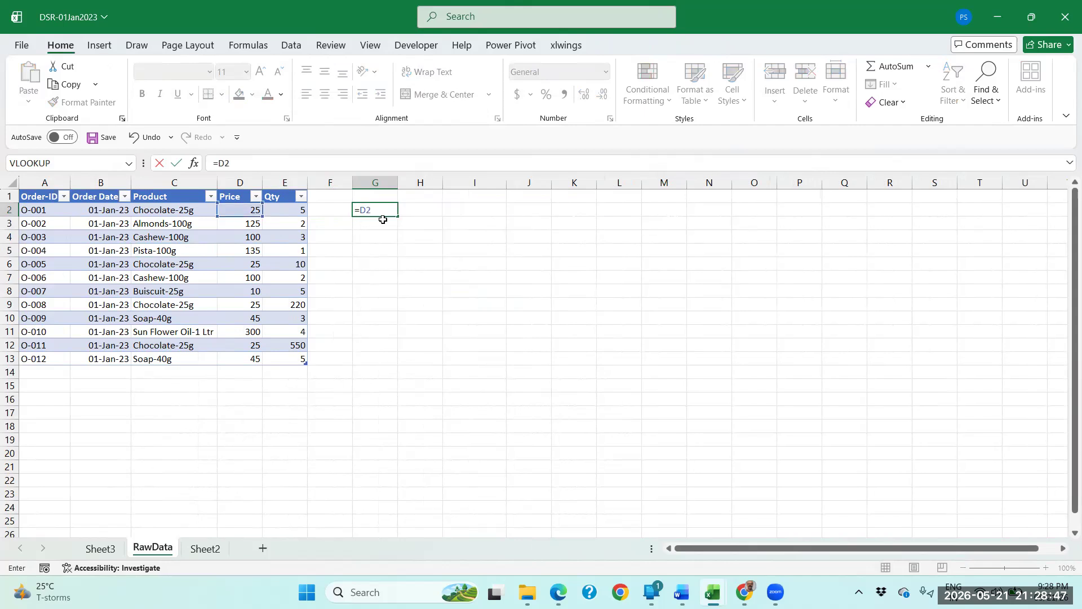
{"action": "type", "text": "*E2"}
{"action": "key", "text": "Return"}
Copy the price-times-quantity formula from G2 down through G13.
{"action": "key", "text": "Up"}
{"action": "key", "text": "ctrl+c"}
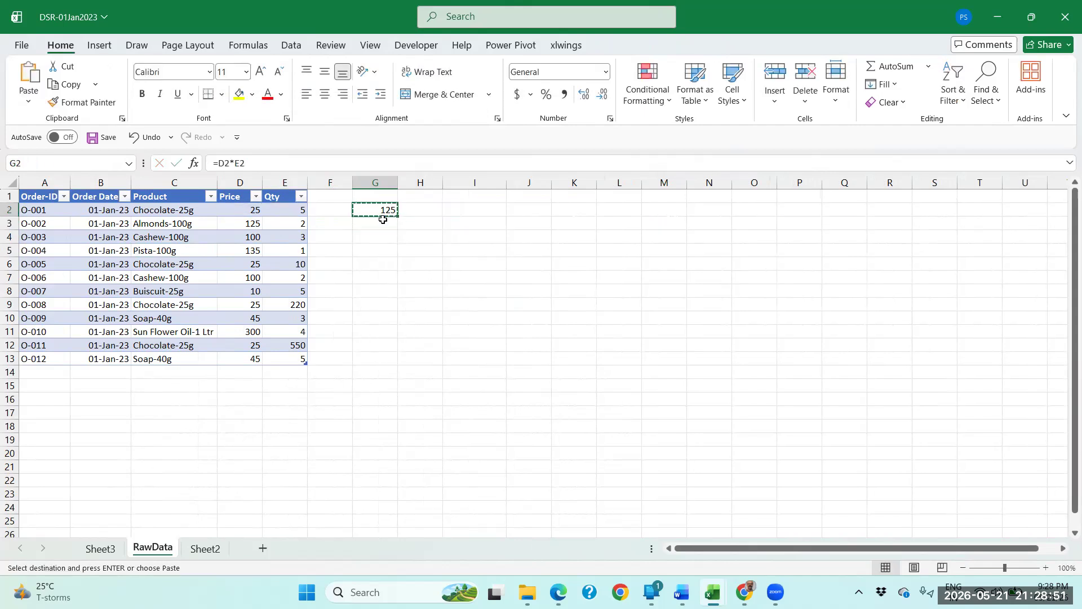
{"action": "key", "text": "shift+Down"}
{"action": "key", "text": "shift+Down"}
{"action": "key", "text": "shift+Down"}
{"action": "key", "text": "shift+Down"}
{"action": "key", "text": "shift+Down"}
{"action": "key", "text": "shift+Down"}
{"action": "key", "text": "shift+Down"}
{"action": "key", "text": "shift+Down"}
{"action": "key", "text": "shift+Down"}
{"action": "key", "text": "shift+Down"}
{"action": "key", "text": "shift+Down"}
{"action": "key", "text": "Return"}
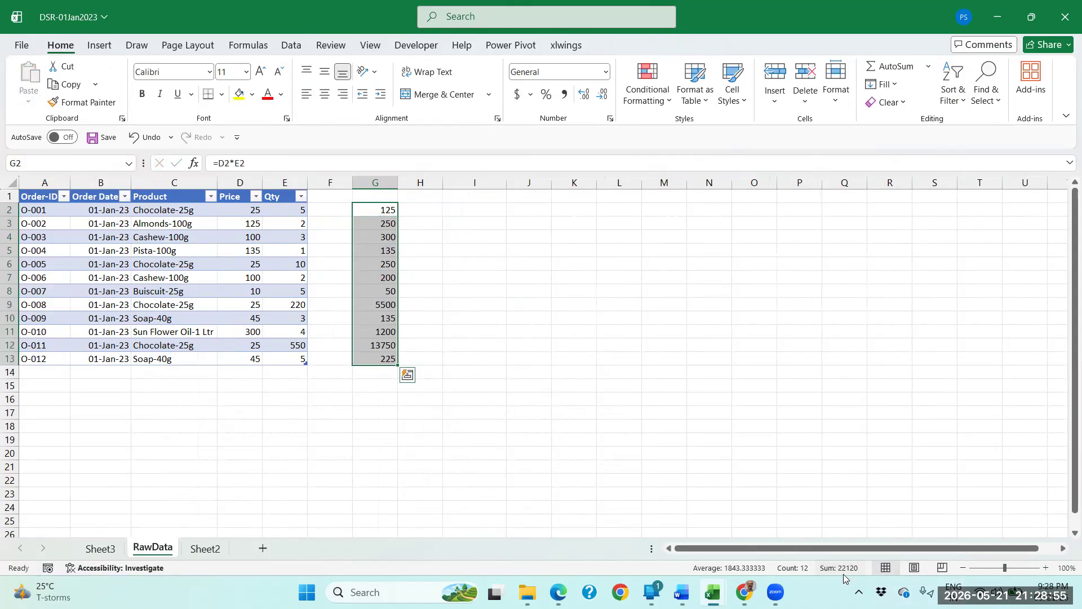
Total the calculated order values with AutoSum in cell G14.
{"action": "left_click", "coordinate": [369, 372]}
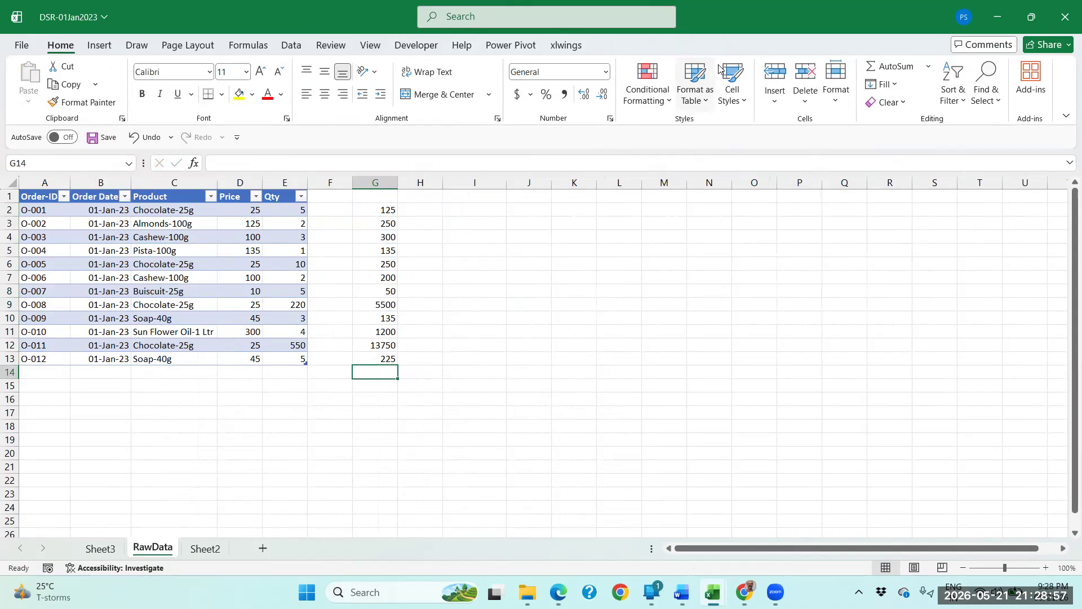
{"action": "left_click", "coordinate": [885, 69]}
{"action": "key", "text": "Return"}
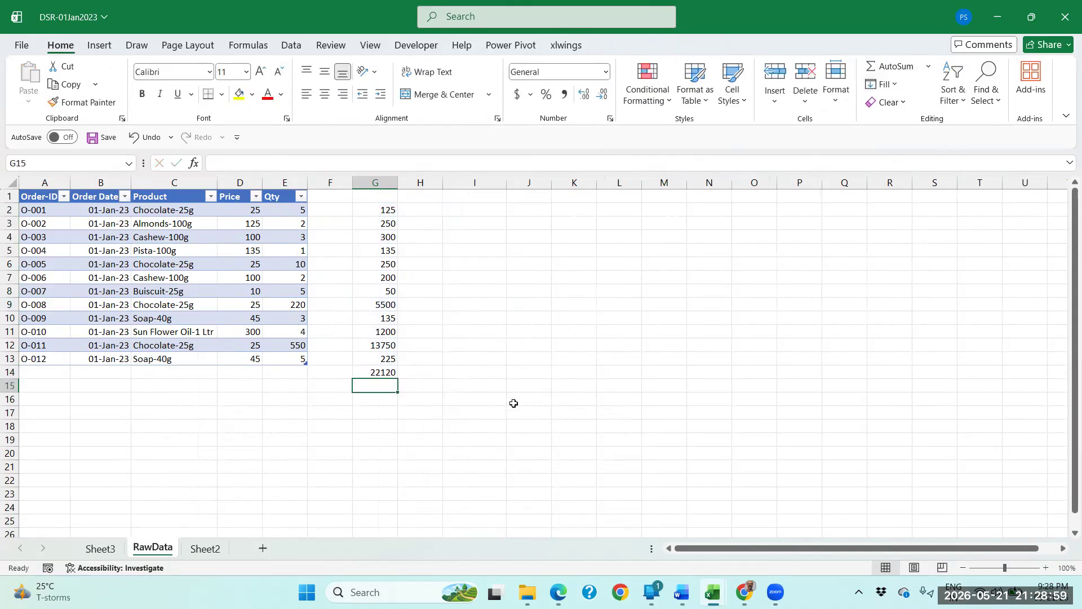
Capture a screen snip of the G14 total on RawData, paste it into Sheet3 and place it below the blue-framed picture.
{"action": "left_click", "coordinate": [94, 550]}
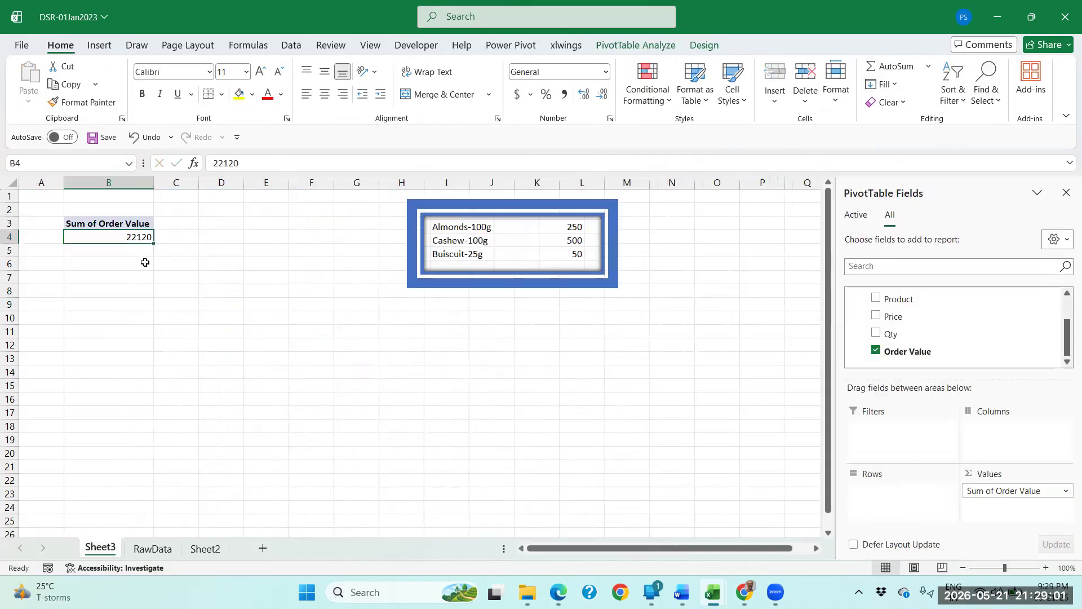
{"action": "left_click", "coordinate": [161, 549]}
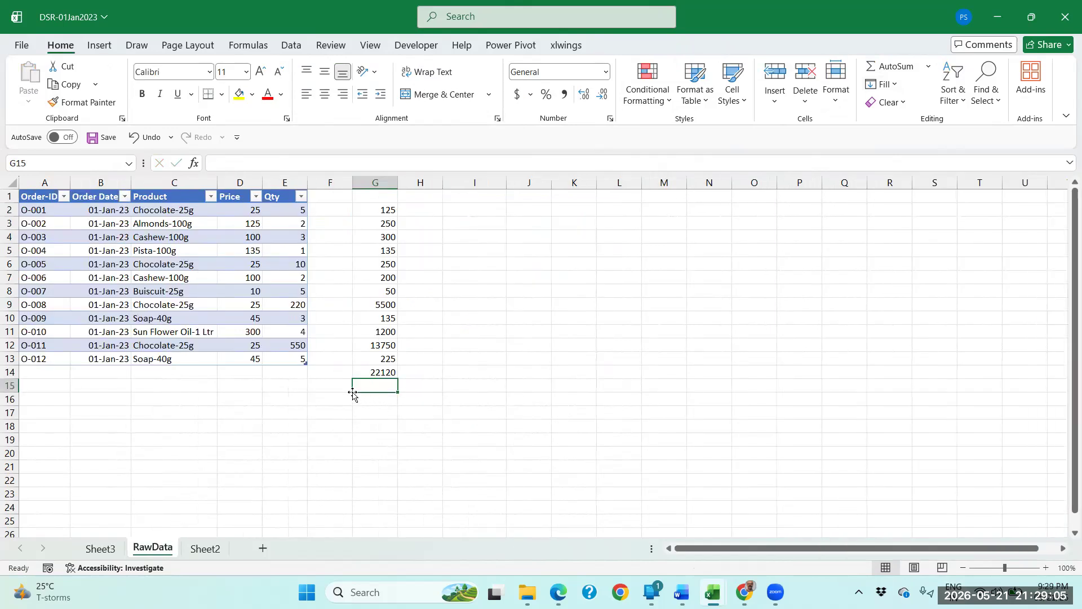
{"action": "key", "text": "super+shift+s"}
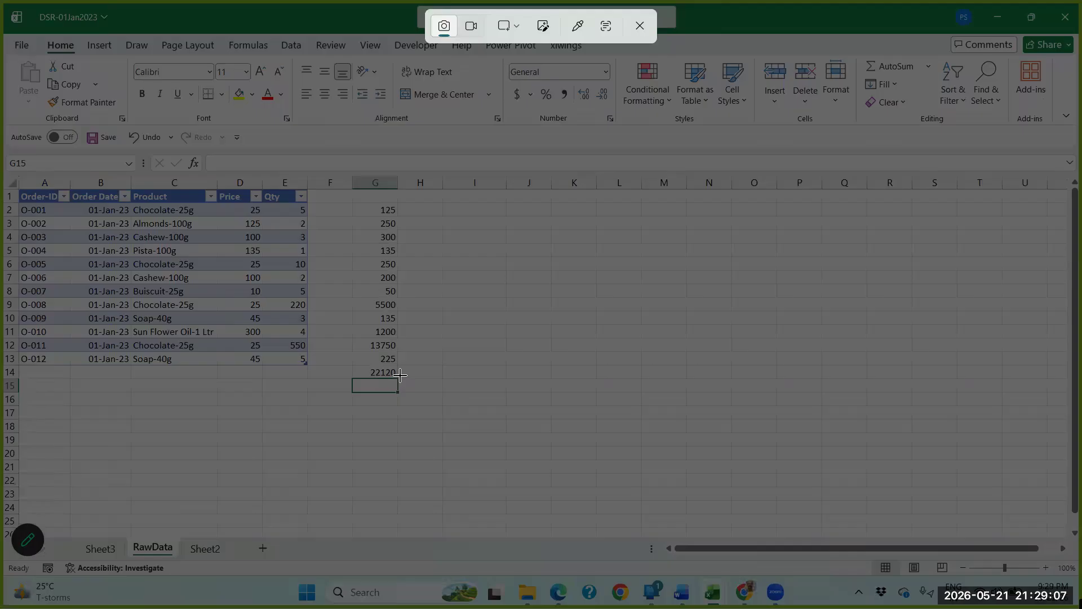
{"action": "left_click_drag", "start_coordinate": [347, 381], "coordinate": [406, 362]}
{"action": "key", "text": "ctrl+Page_Up"}
{"action": "left_click", "coordinate": [298, 223]}
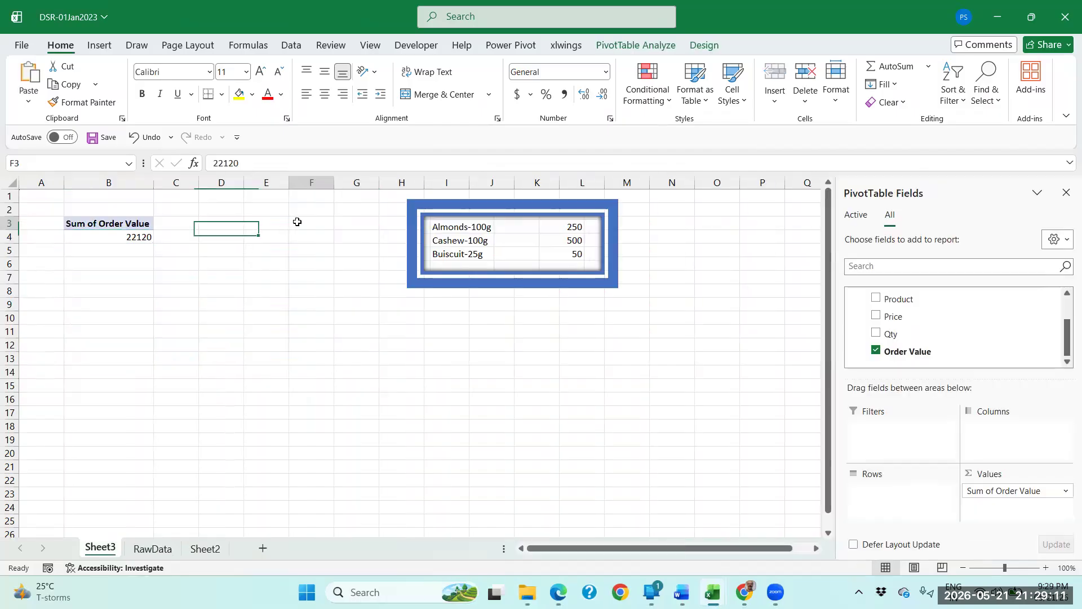
{"action": "key", "text": "ctrl+v"}
{"action": "left_click_drag", "start_coordinate": [341, 232], "coordinate": [511, 355]}
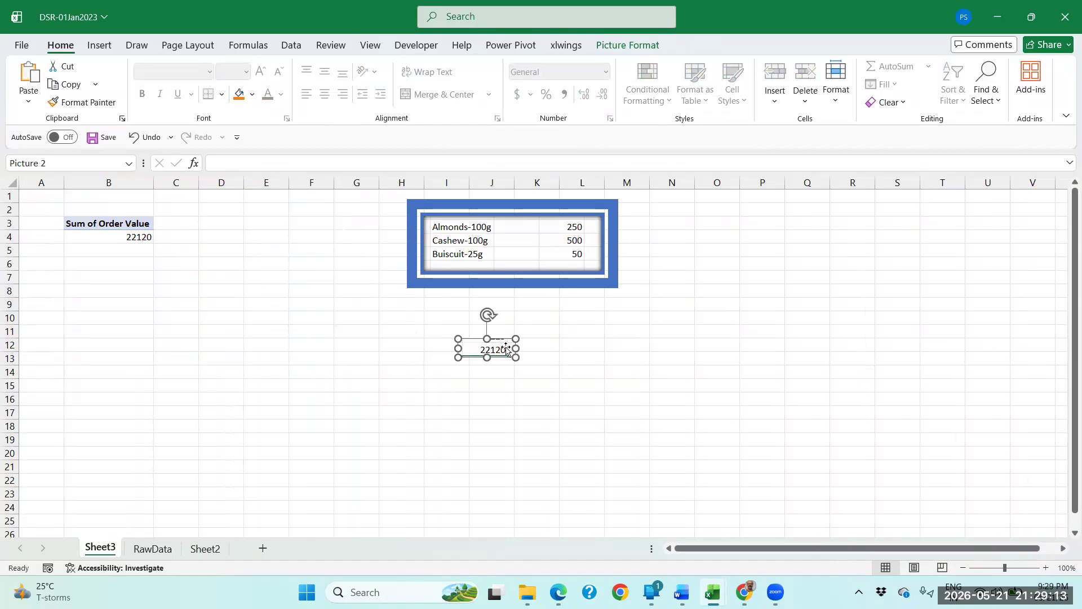
Draw a small green pen check mark beside the pasted total picture on Sheet3.
{"action": "left_click", "coordinate": [137, 45]}
{"action": "left_click", "coordinate": [194, 82]}
{"action": "left_click_drag", "start_coordinate": [524, 346], "coordinate": [542, 343]}
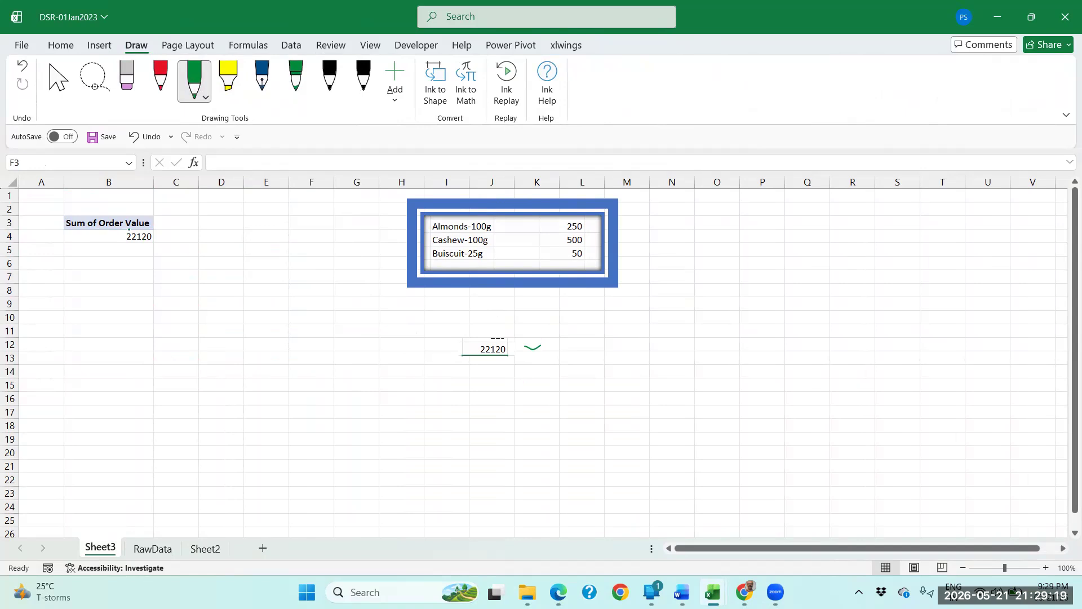
{"action": "key", "text": "Escape"}
Add the Product field to the PivotTable's rows and go through the listed products.
{"action": "left_click", "coordinate": [127, 237]}
{"action": "left_click", "coordinate": [131, 223]}
{"action": "left_click_drag", "start_coordinate": [130, 223], "coordinate": [130, 246]}
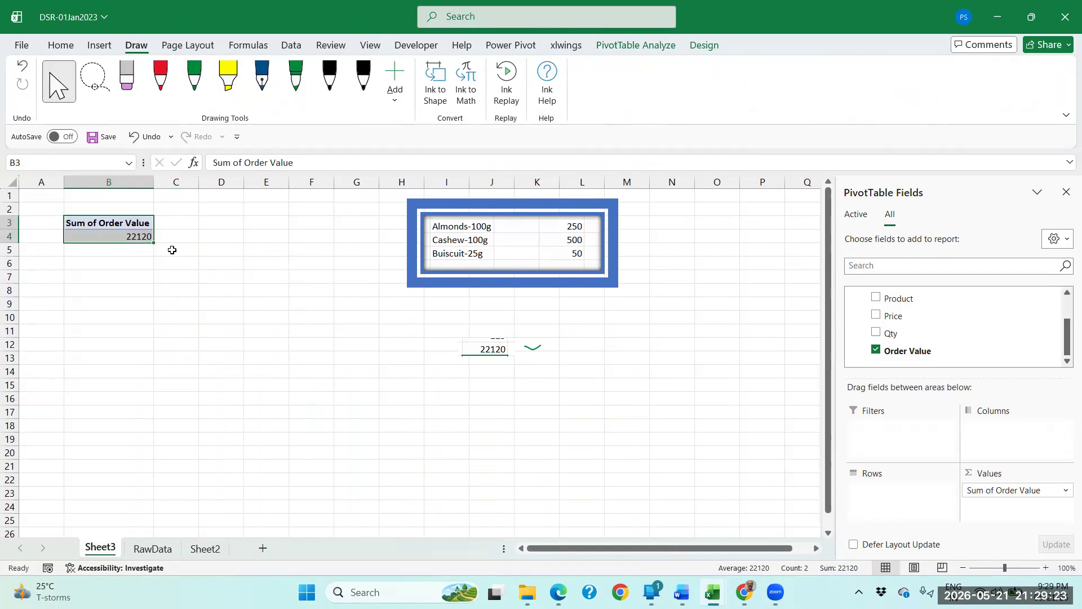
{"action": "left_click", "coordinate": [134, 234]}
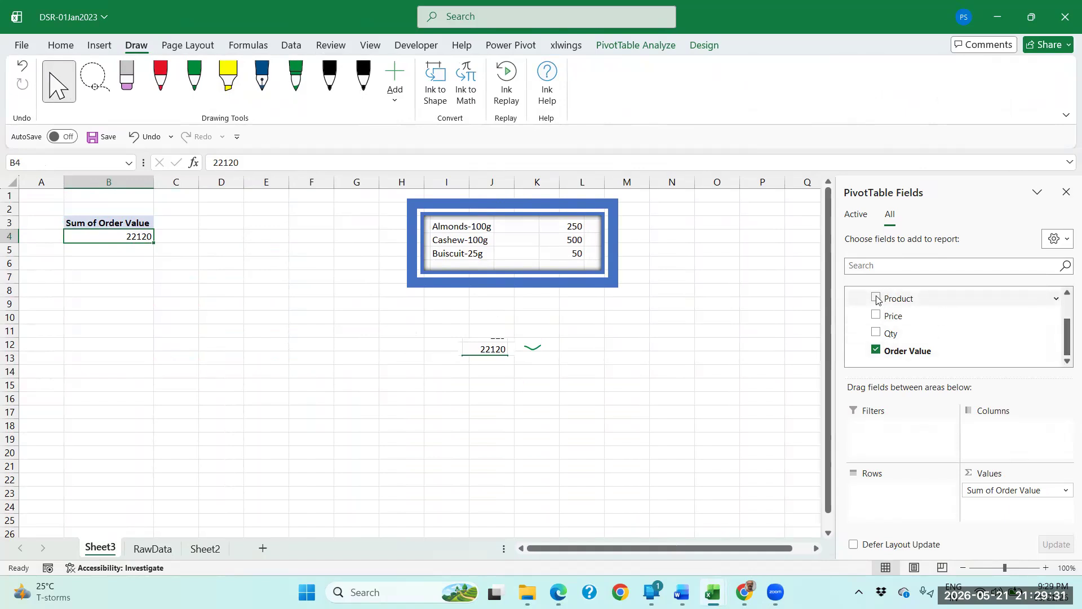
{"action": "left_click_drag", "start_coordinate": [890, 299], "coordinate": [871, 492]}
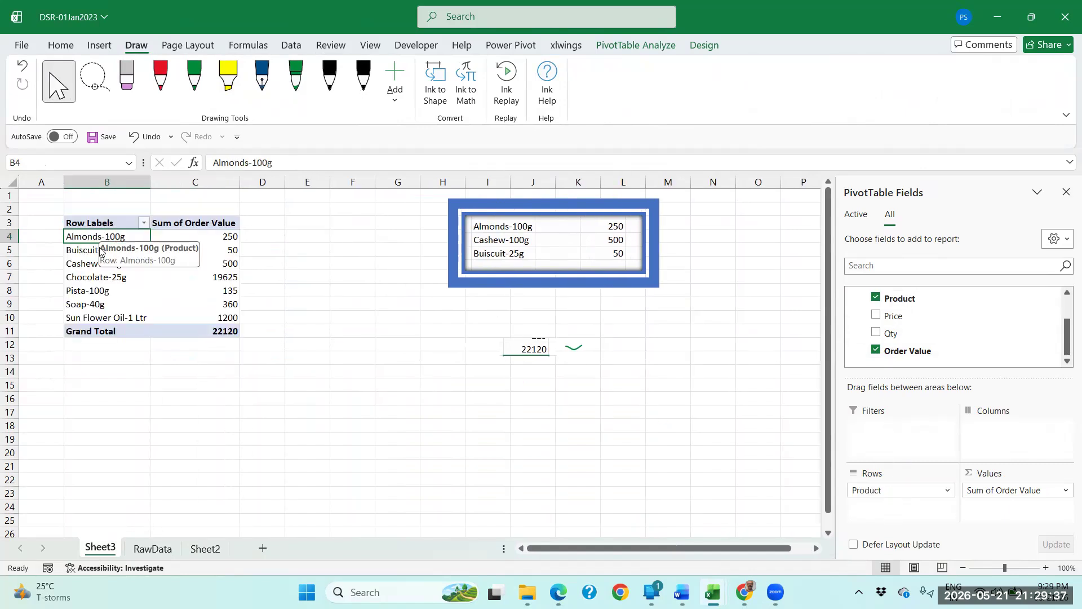
{"action": "left_click", "coordinate": [97, 255]}
{"action": "left_click", "coordinate": [99, 263]}
{"action": "left_click", "coordinate": [91, 281]}
{"action": "left_click", "coordinate": [80, 293]}
Move the Product field to the PivotTable's columns, look over the horizontal layout, and return the field to rows.
{"action": "left_click_drag", "start_coordinate": [905, 492], "coordinate": [992, 441]}
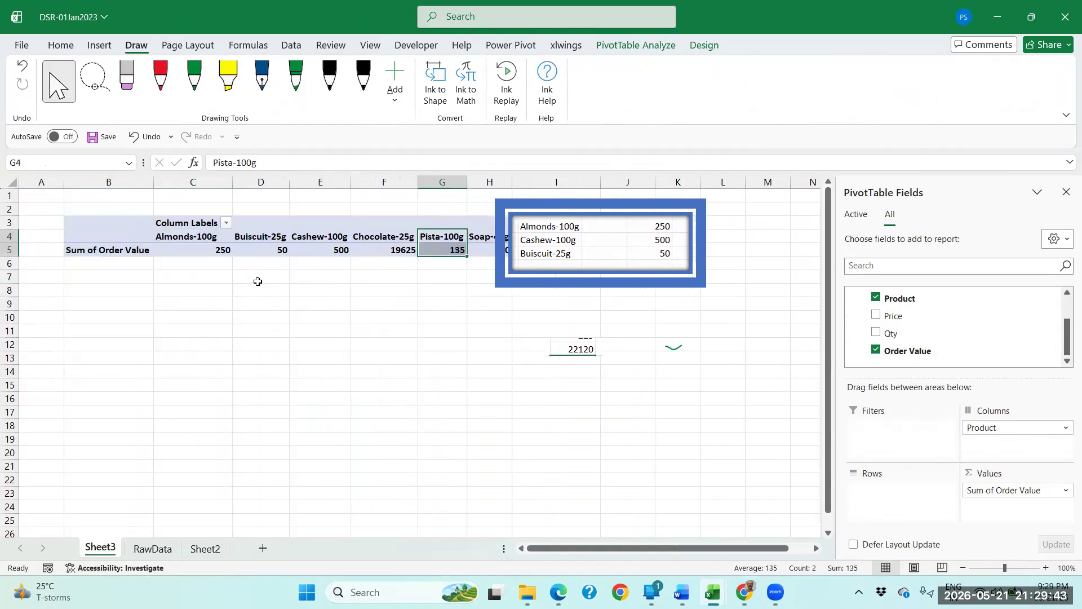
{"action": "left_click", "coordinate": [206, 250]}
{"action": "left_click", "coordinate": [197, 237]}
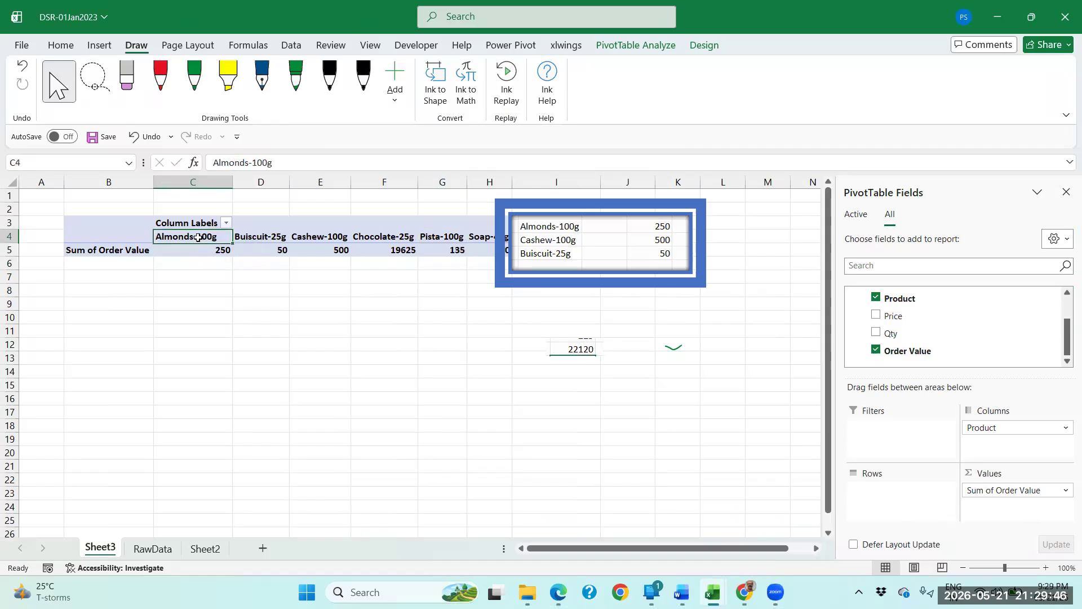
{"action": "left_click", "coordinate": [252, 237]}
{"action": "left_click", "coordinate": [324, 232]}
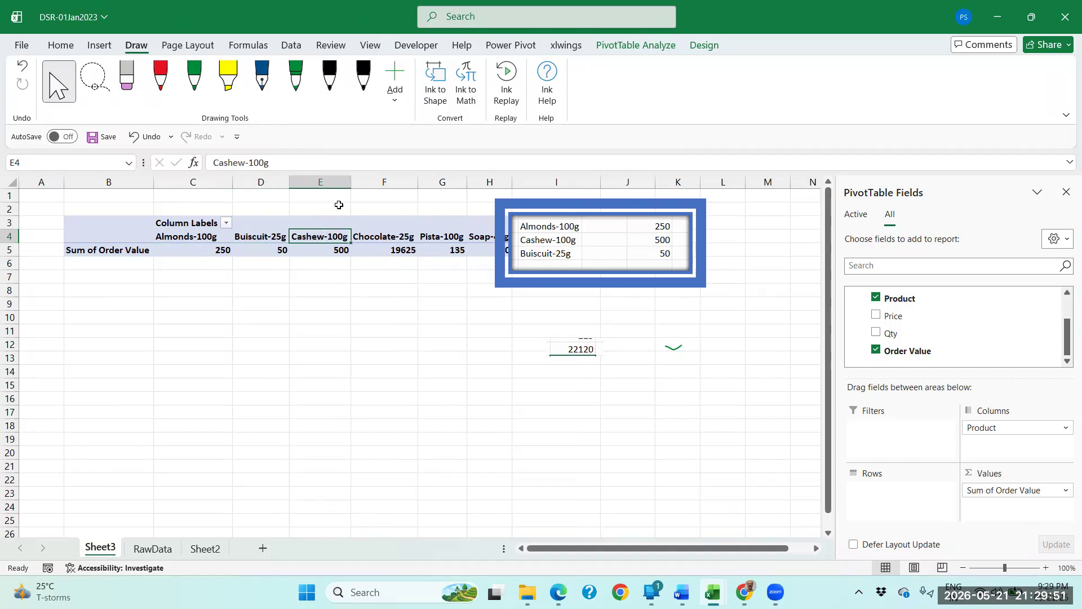
{"action": "left_click", "coordinate": [394, 239]}
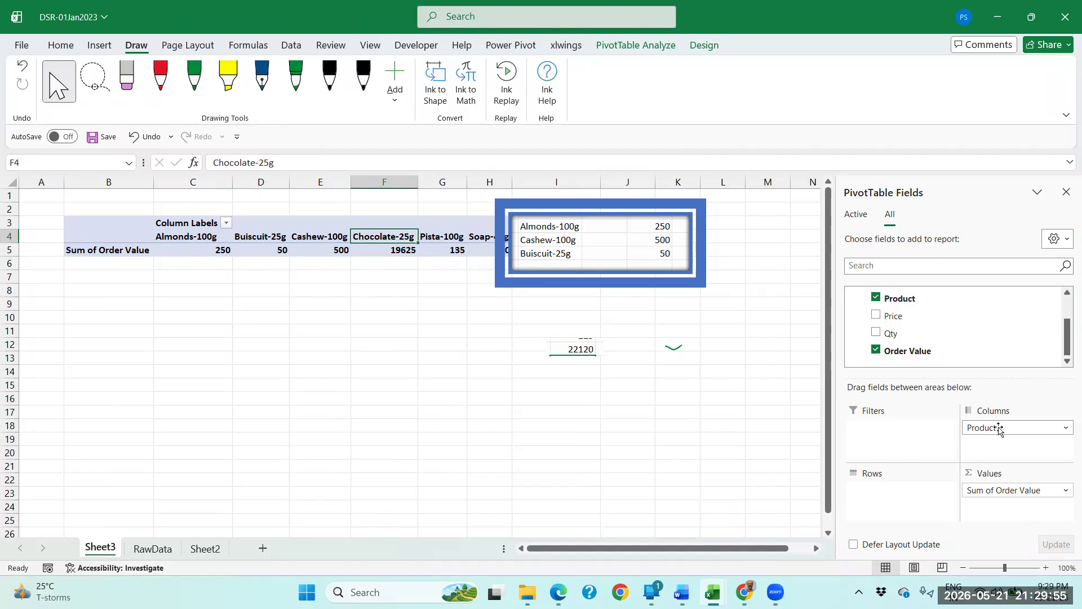
{"action": "left_click_drag", "start_coordinate": [999, 428], "coordinate": [913, 499]}
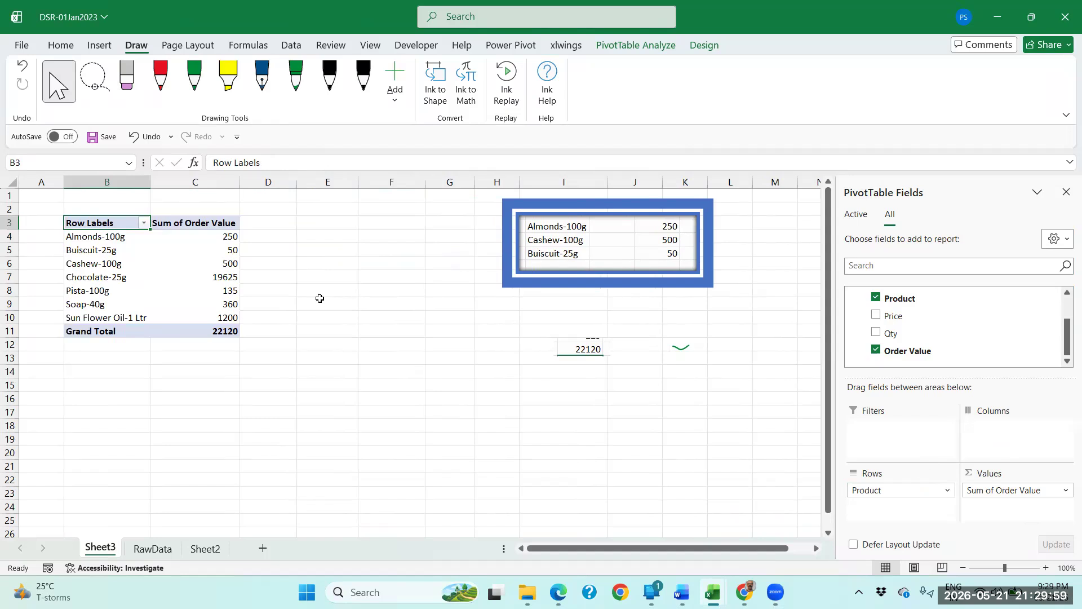
Check off the three framed picture values and the pasted total in green pen, and circle the PivotTable's grand total.
{"action": "left_click", "coordinate": [208, 241]}
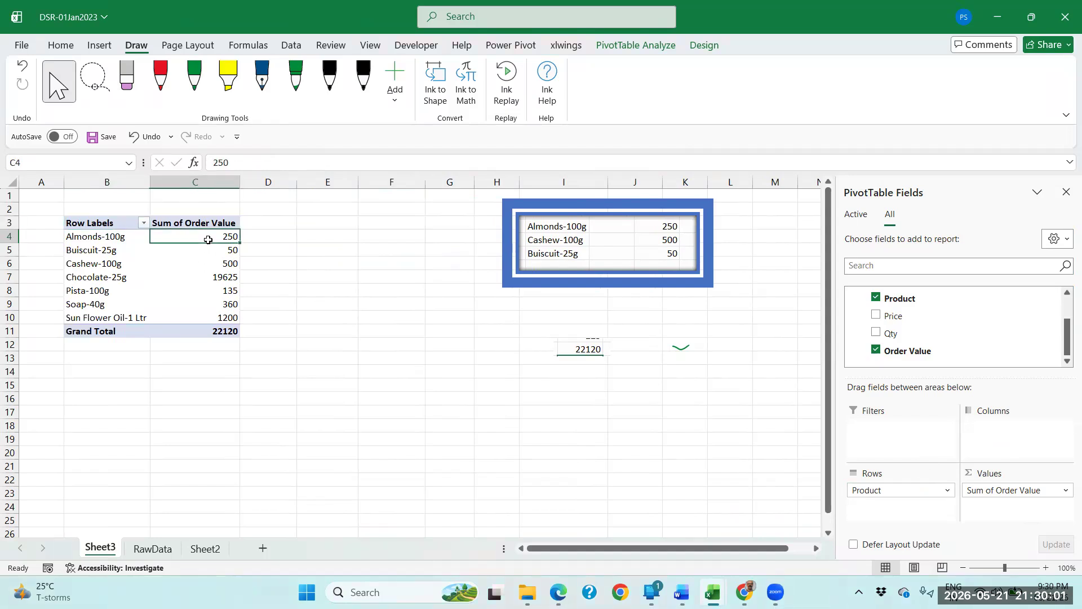
{"action": "left_click", "coordinate": [78, 239]}
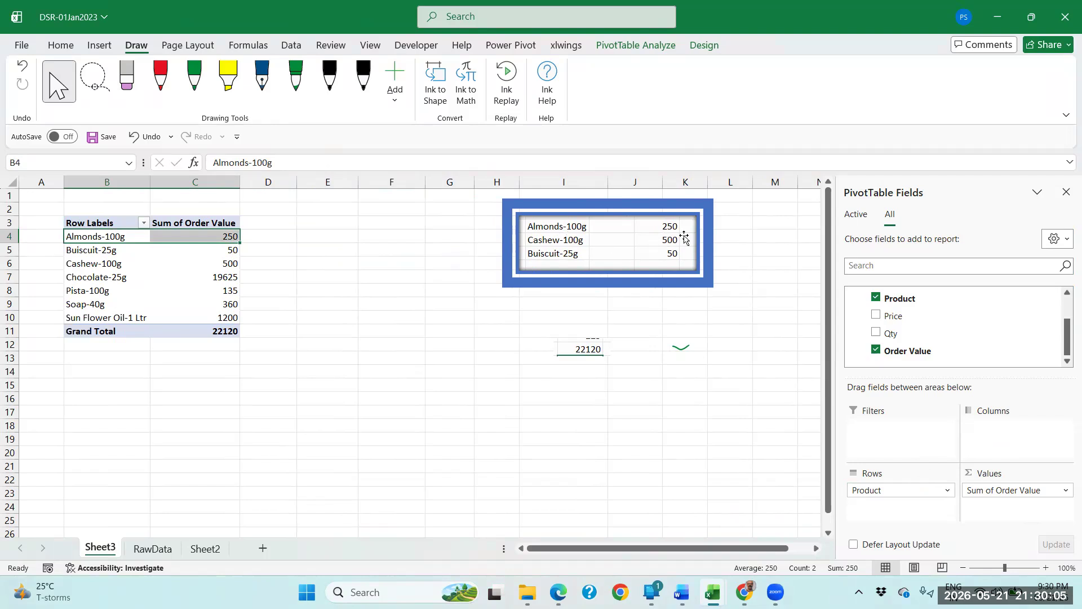
{"action": "left_click", "coordinate": [195, 79]}
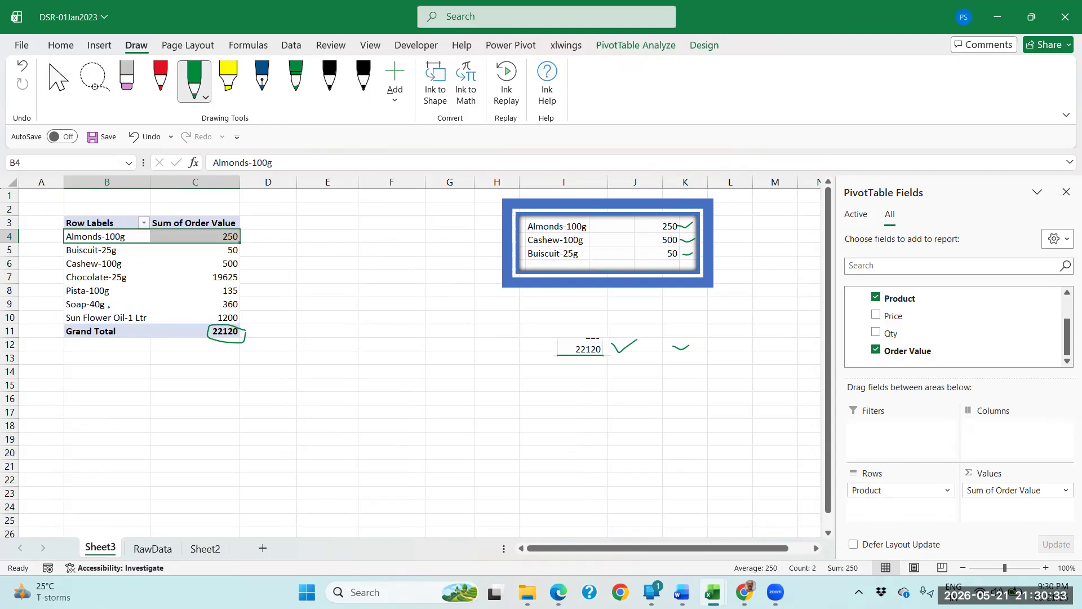
{"action": "key", "text": "Escape"}
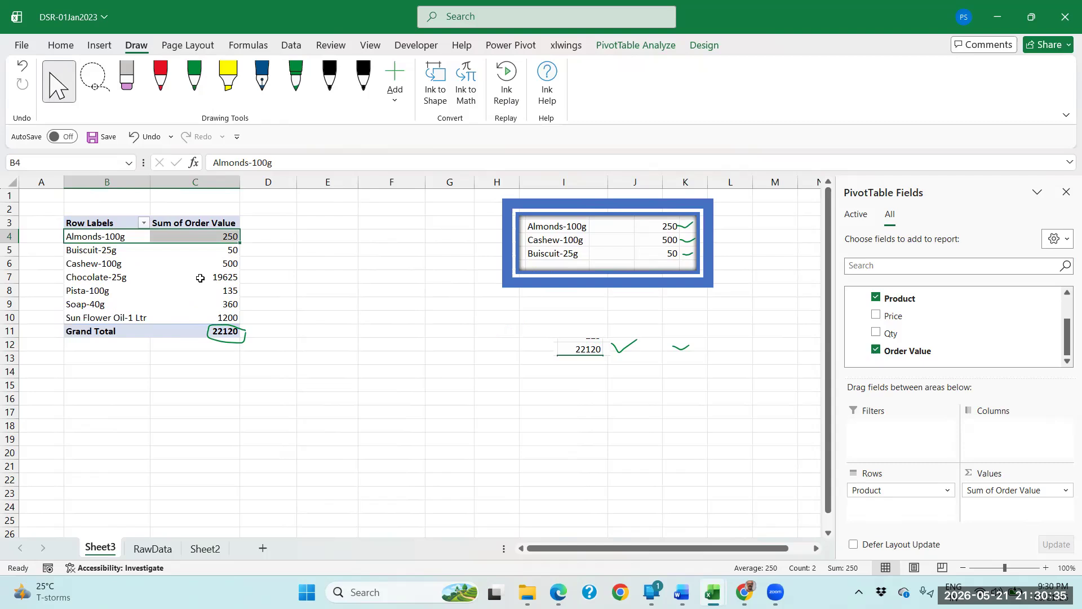
{"action": "left_click", "coordinate": [202, 251]}
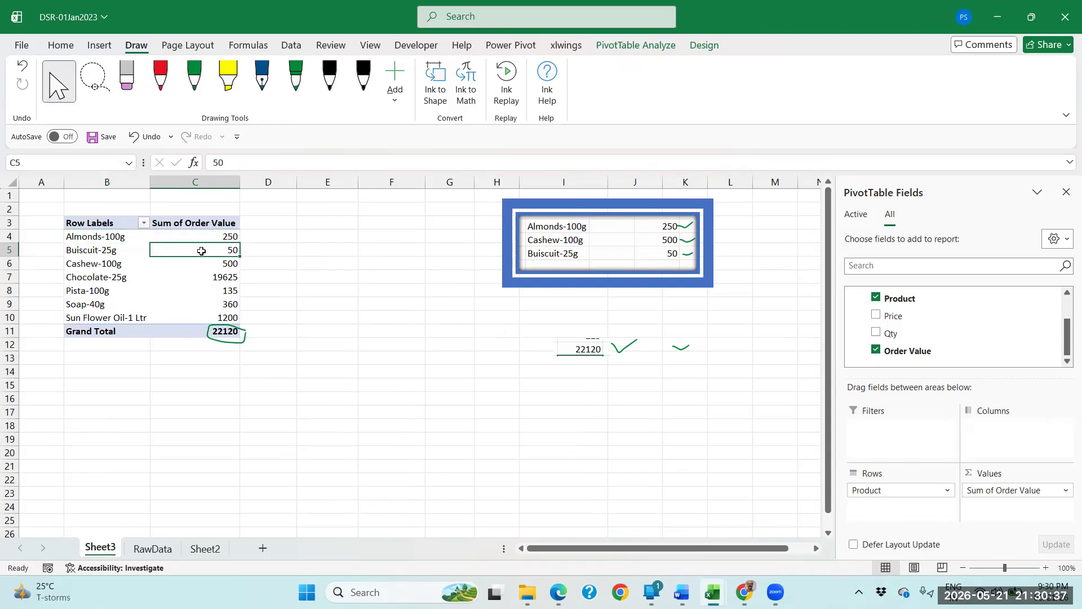
{"action": "left_click", "coordinate": [214, 242]}
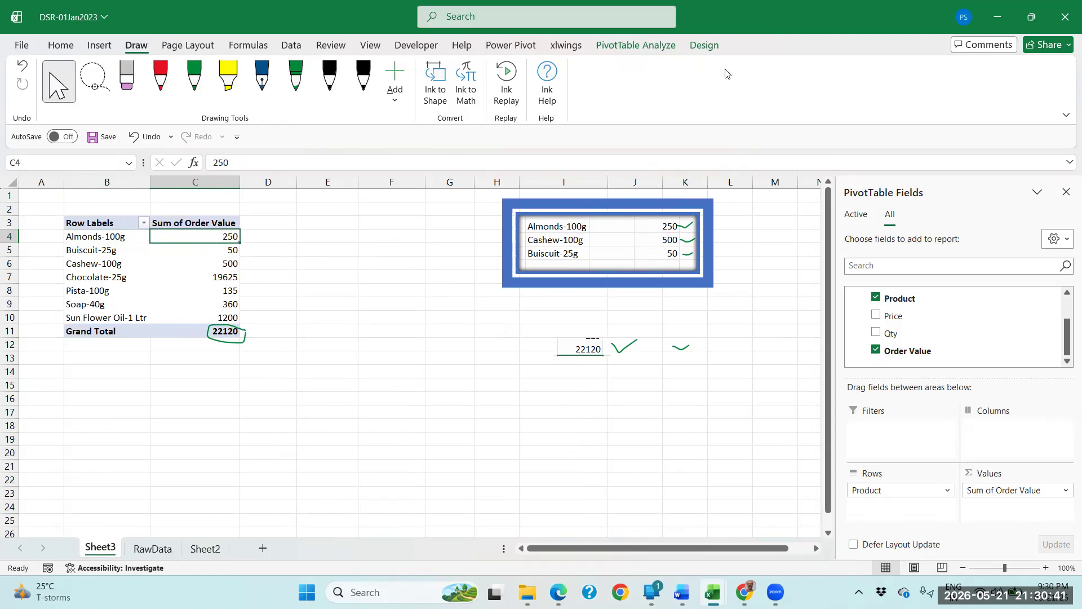